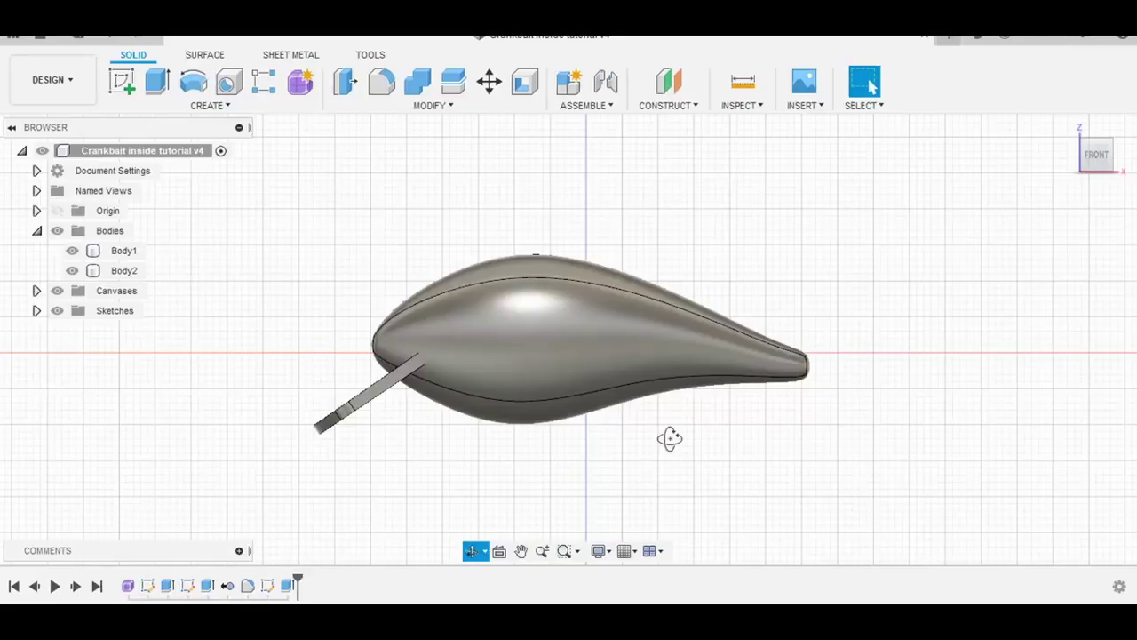
# Hide Body2, the diving lip, keep Body1 visible, and snap to the front view.
pyautogui.keyDown('shift'); pyautogui.moveTo(670, 438); pyautogui.dragTo(743, 436, button='middle'); pyautogui.keyUp('shift')
pyautogui.click(72, 250)
pyautogui.moveTo(420, 381)
pyautogui.keyDown('shift'); pyautogui.mouseDown(button='middle')
pyautogui.moveTo(611, 465)
pyautogui.moveTo(595, 471)
pyautogui.mouseUp(button='middle'); pyautogui.keyUp('shift')
pyautogui.click(72, 250)
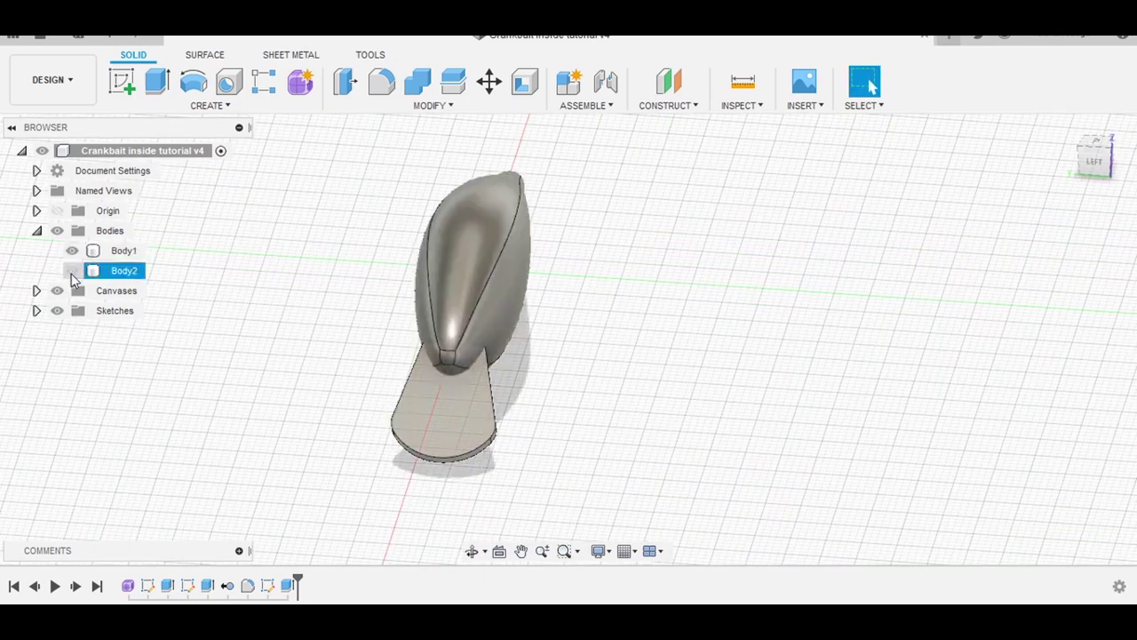
pyautogui.click(72, 270)
pyautogui.moveTo(515, 381)
pyautogui.keyDown('shift'); pyautogui.mouseDown(button='middle')
pyautogui.moveTo(388, 408)
pyautogui.moveTo(1018, 212)
pyautogui.mouseUp(button='middle'); pyautogui.keyUp('shift')
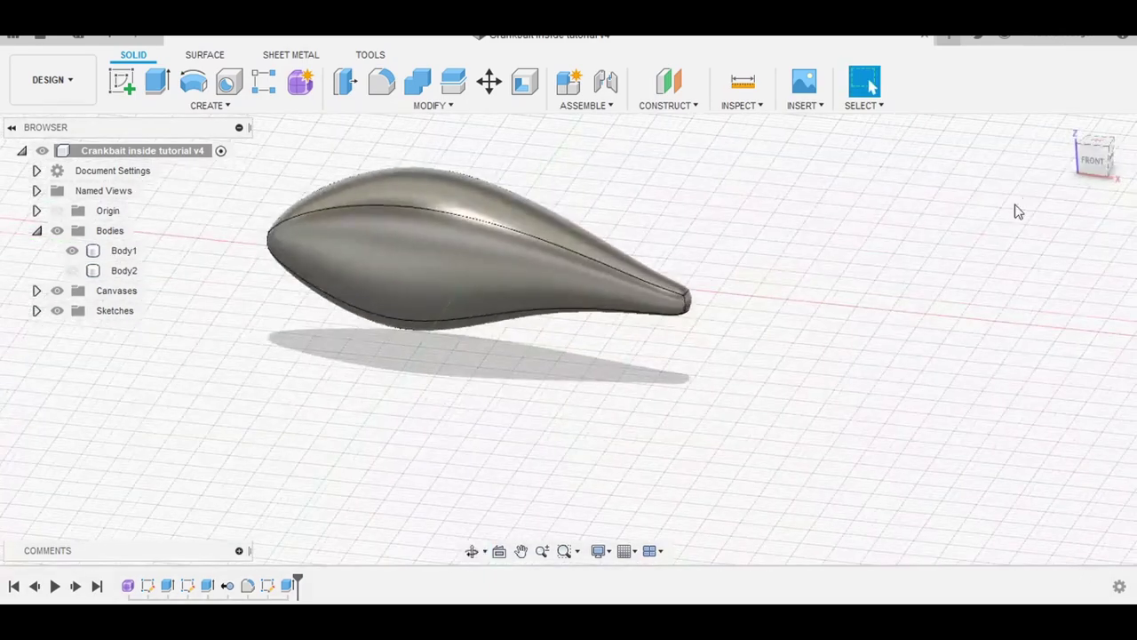
pyautogui.click(1093, 162)
# Shell Body1 inward to a 2 mm wall thickness.
pyautogui.click(524, 81)
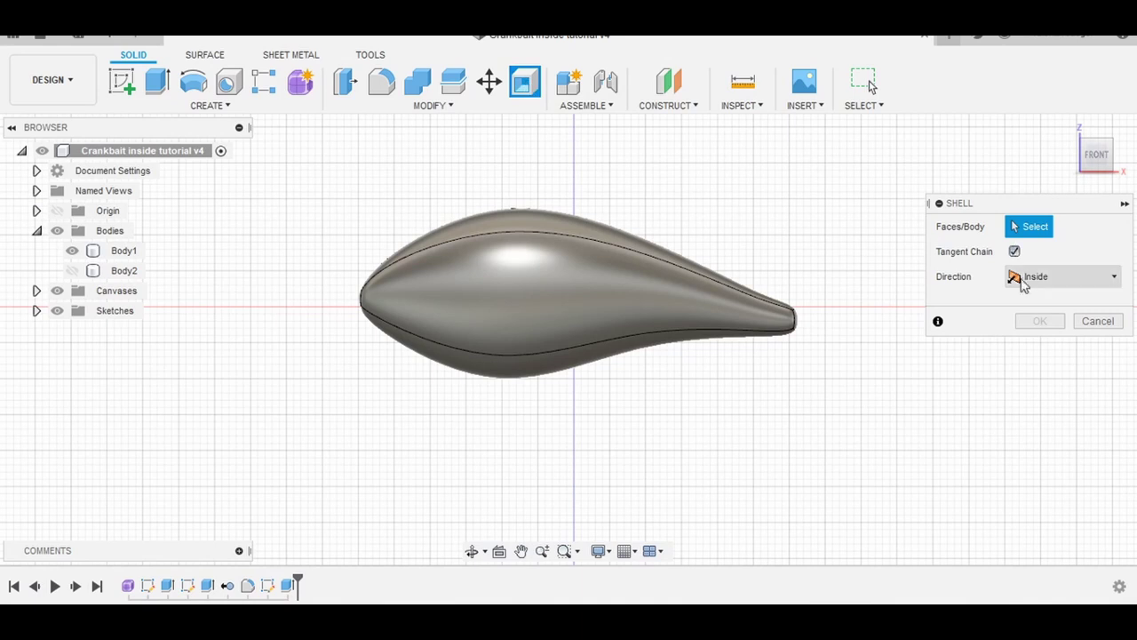
pyautogui.click(605, 282)
pyautogui.write('2')
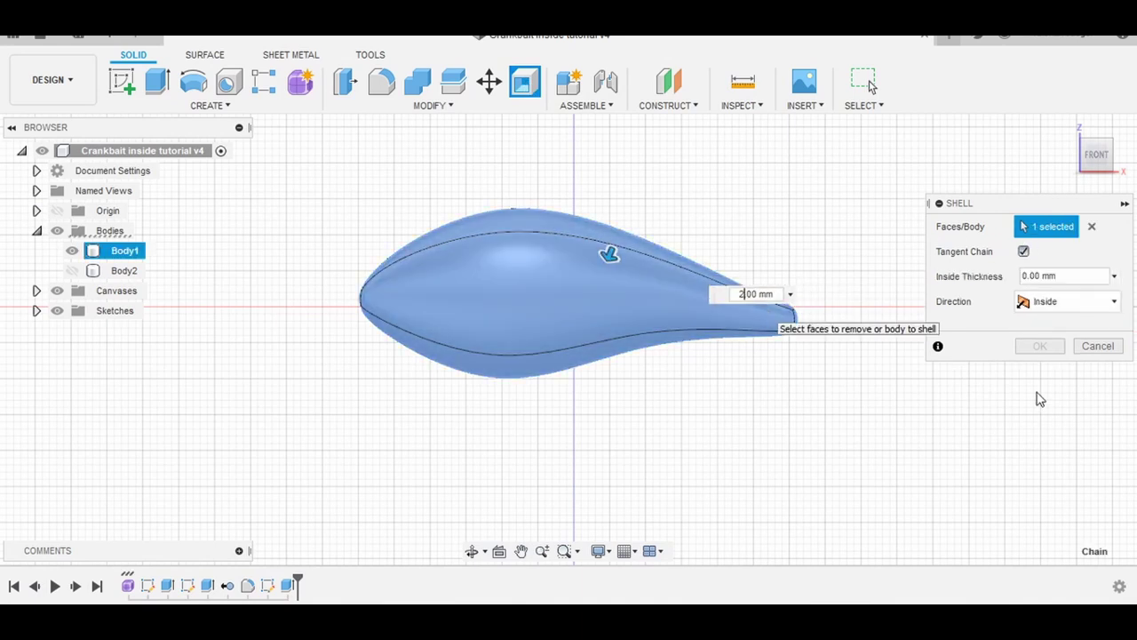
pyautogui.click(1040, 347)
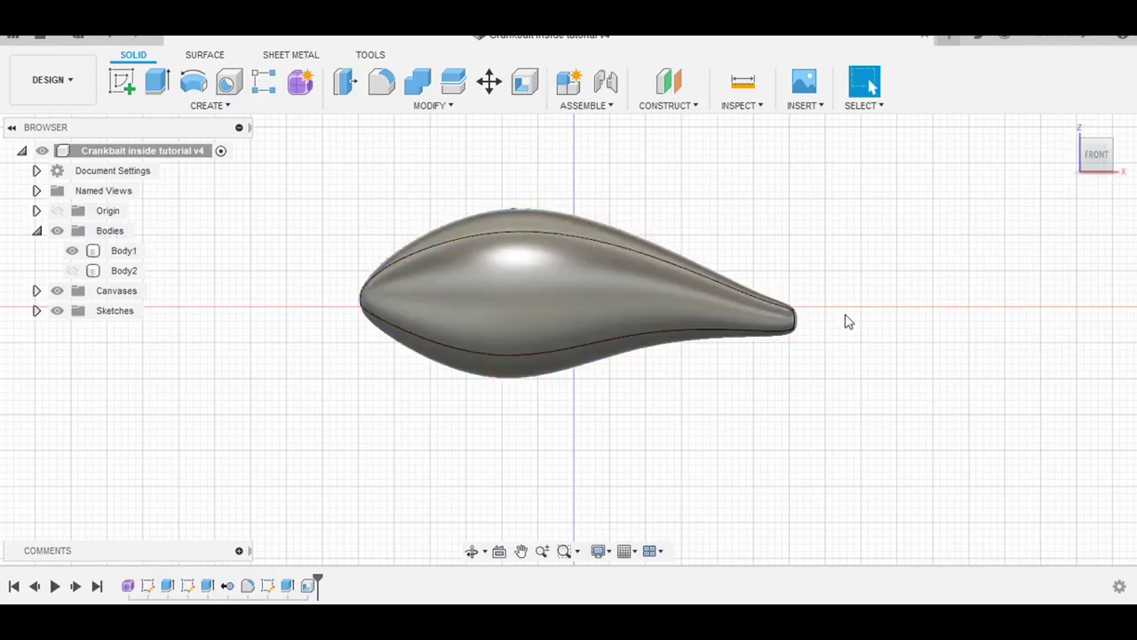
# Split the hollow body lengthwise with the centre plane, then show Body1 again.
pyautogui.click(453, 82)
pyautogui.click(540, 290)
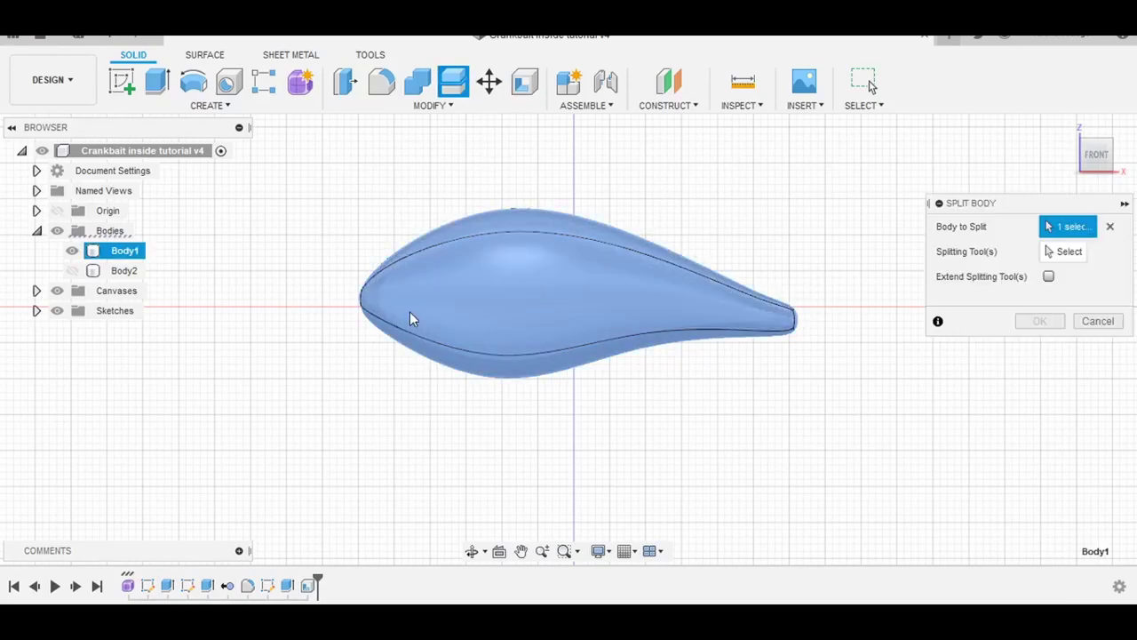
pyautogui.keyDown('shift'); pyautogui.moveTo(670, 452); pyautogui.dragTo(741, 494, button='middle'); pyautogui.keyUp('shift')
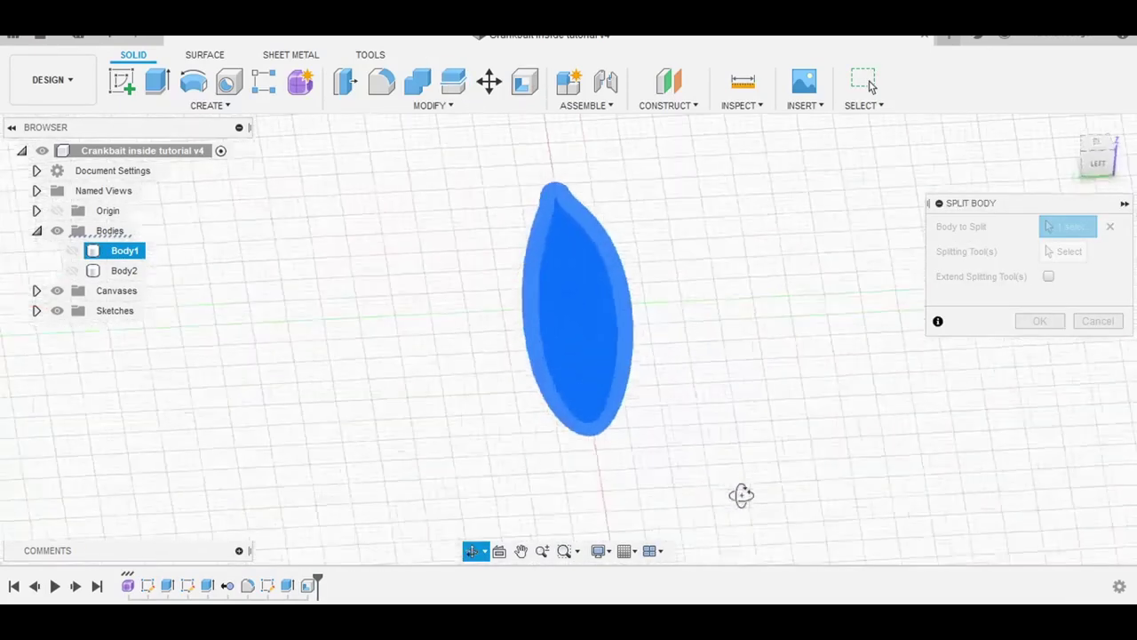
pyautogui.click(1063, 252)
pyautogui.keyDown('shift'); pyautogui.moveTo(729, 389); pyautogui.dragTo(737, 382, button='middle'); pyautogui.keyUp('shift')
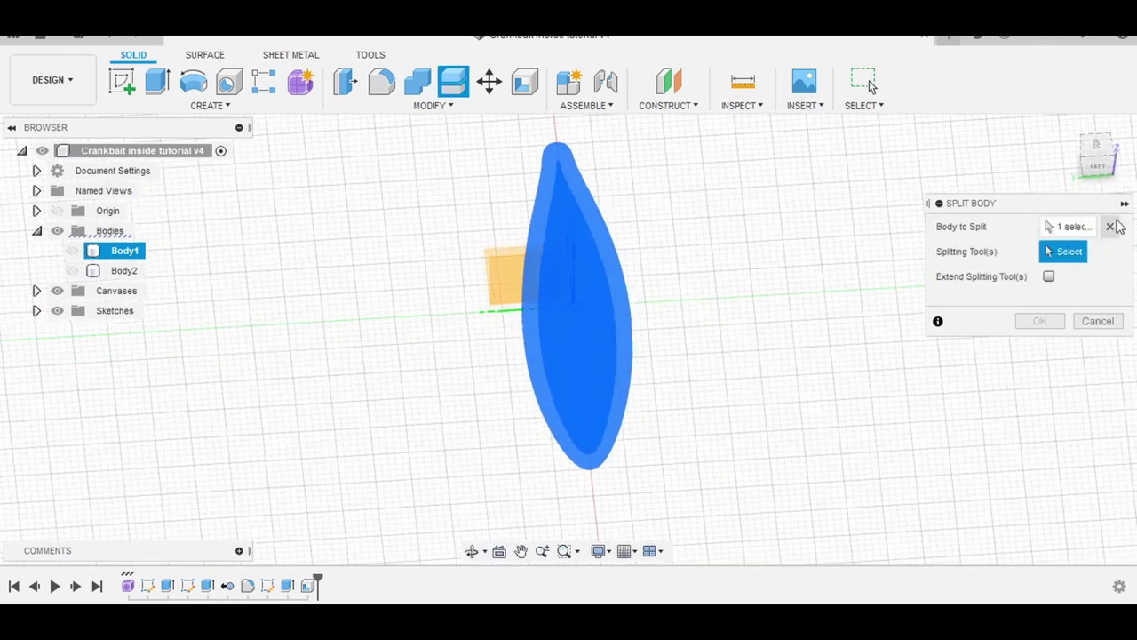
pyautogui.click(1096, 151)
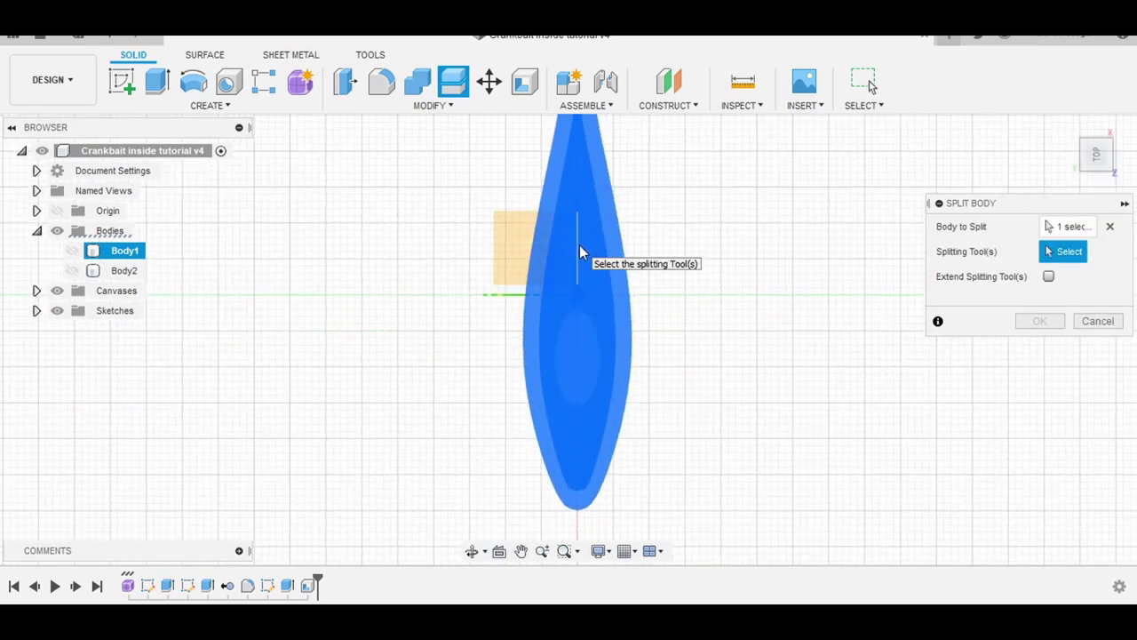
pyautogui.click(580, 245)
pyautogui.press('Return')
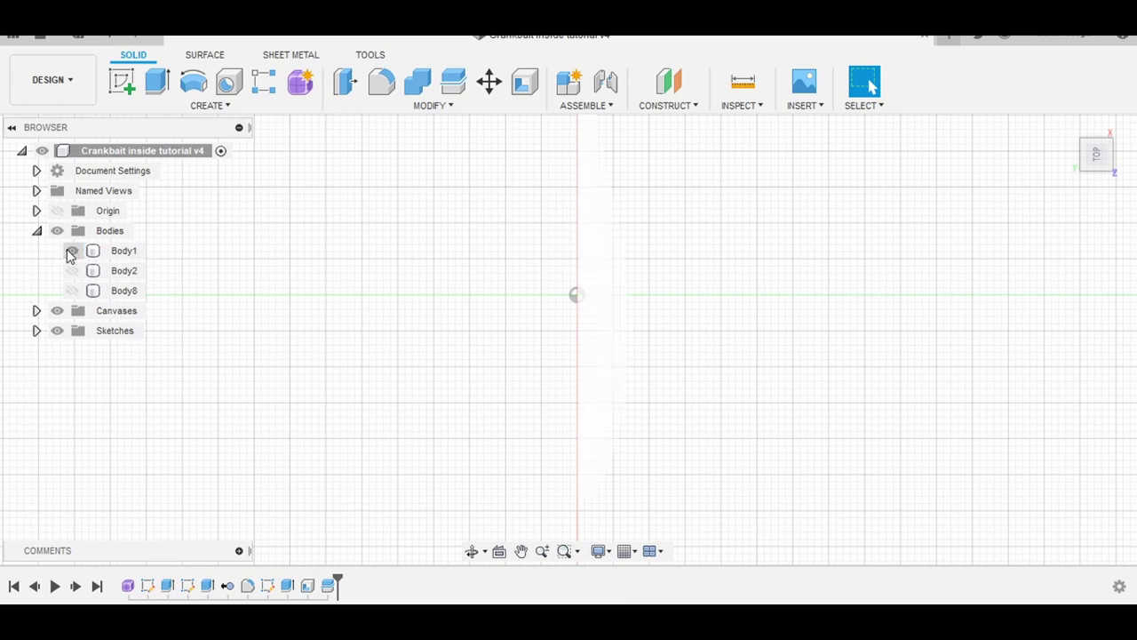
pyautogui.click(71, 251)
# Start a sketch on the centre plane and draw a closed four-line profile around the nose.
pyautogui.moveTo(629, 418)
pyautogui.keyDown('shift'); pyautogui.mouseDown(button='middle')
pyautogui.moveTo(523, 353)
pyautogui.moveTo(634, 400)
pyautogui.moveTo(720, 360)
pyautogui.moveTo(719, 338)
pyautogui.moveTo(780, 356)
pyautogui.moveTo(764, 342)
pyautogui.mouseUp(button='middle'); pyautogui.keyUp('shift')
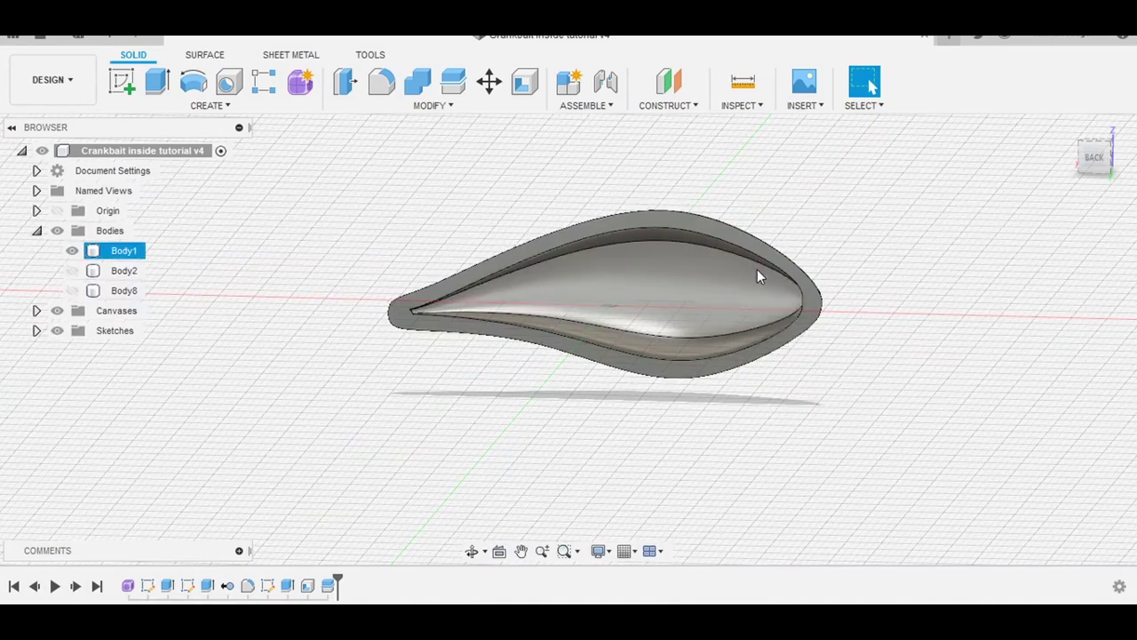
pyautogui.click(122, 81)
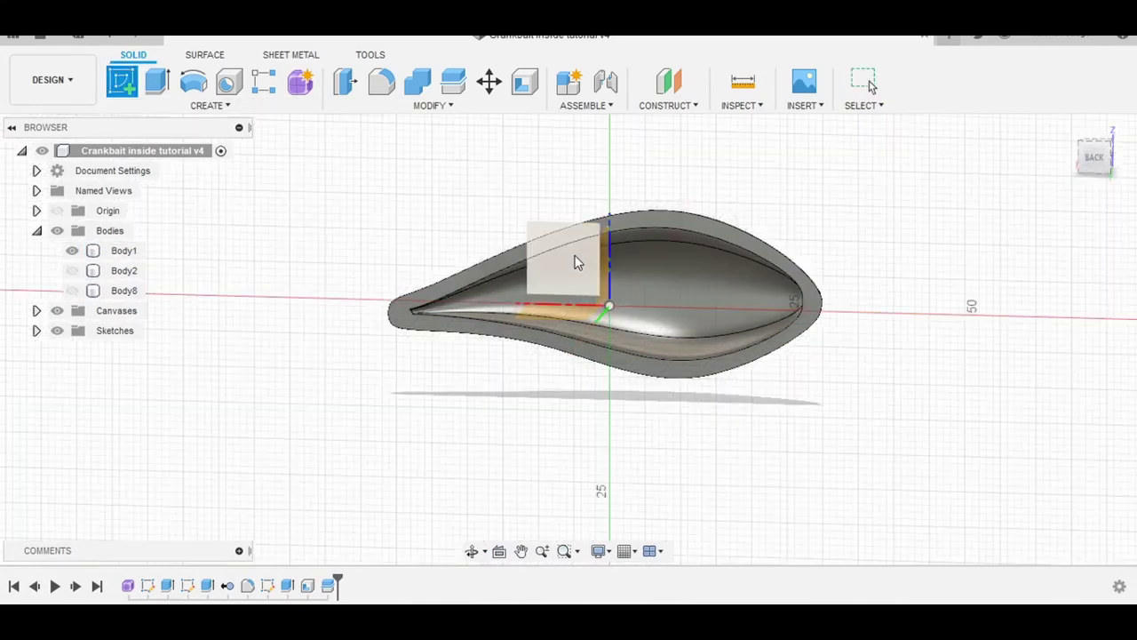
pyautogui.click(576, 262)
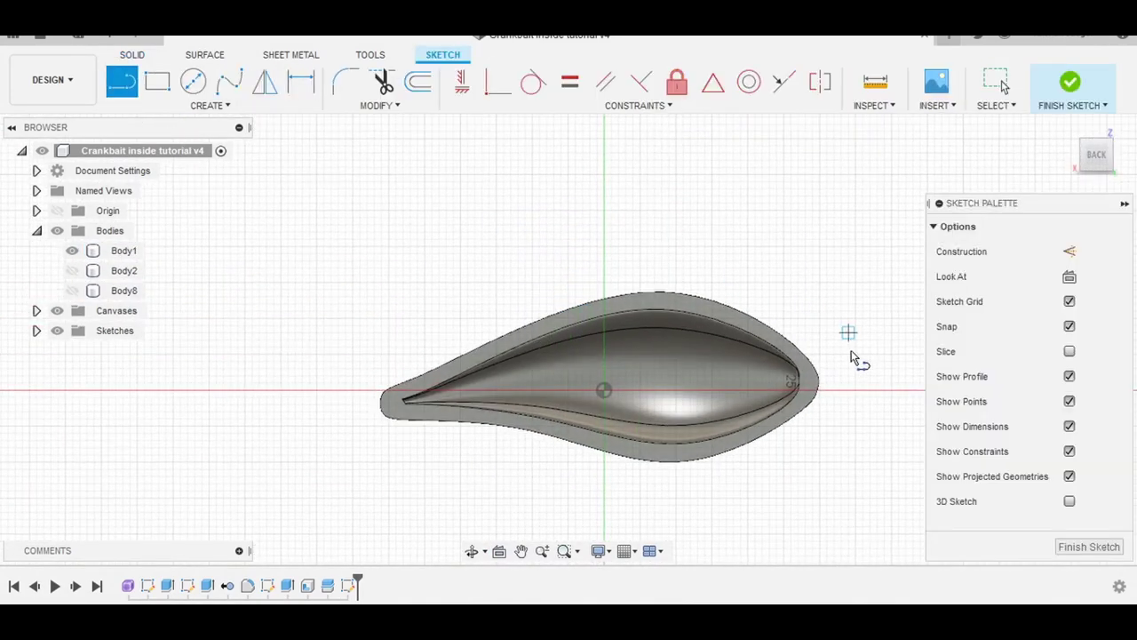
pyautogui.click(854, 346)
pyautogui.click(683, 375)
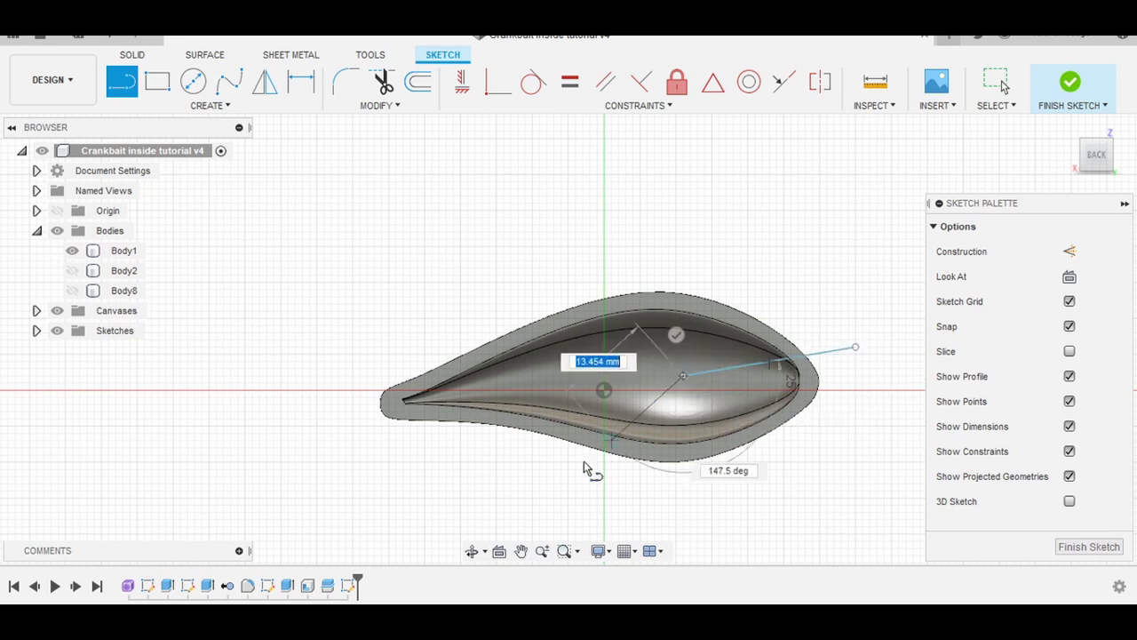
pyautogui.click(574, 483)
pyautogui.click(876, 497)
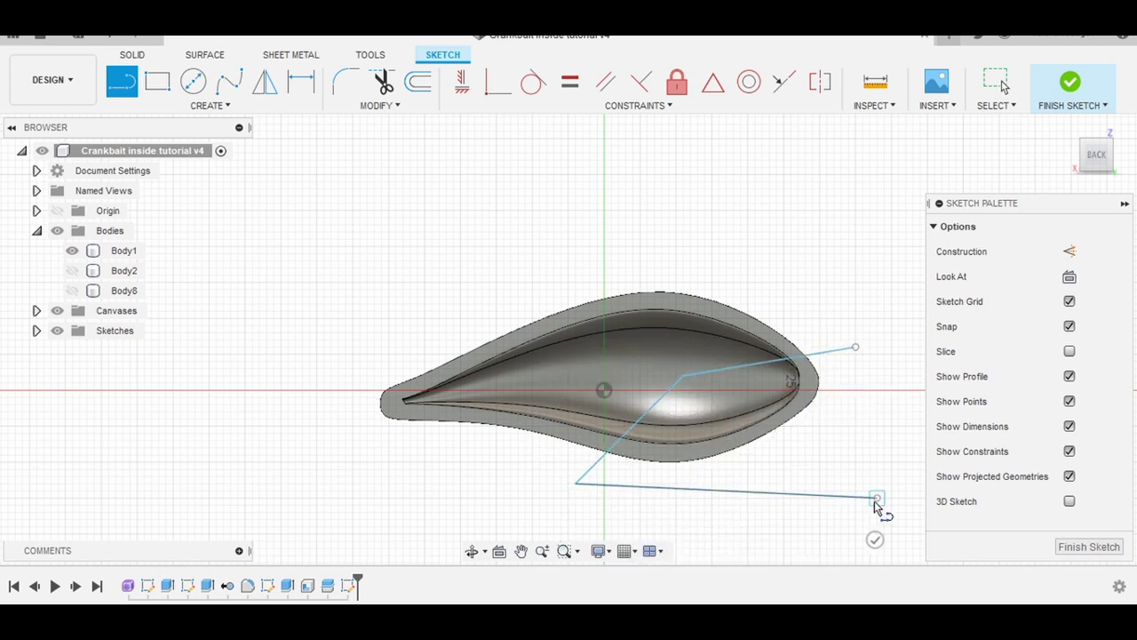
pyautogui.click(855, 346)
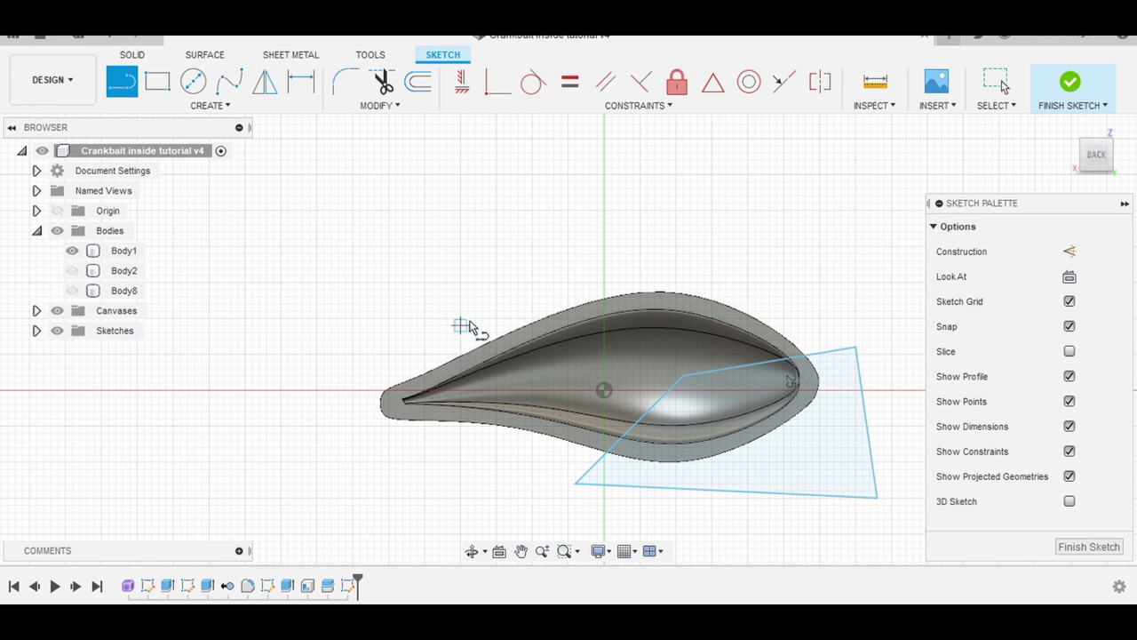
# Outline the tail with lines closed by a 3-point arc, then finish the sketch.
pyautogui.click(474, 317)
pyautogui.click(311, 367)
pyautogui.click(351, 497)
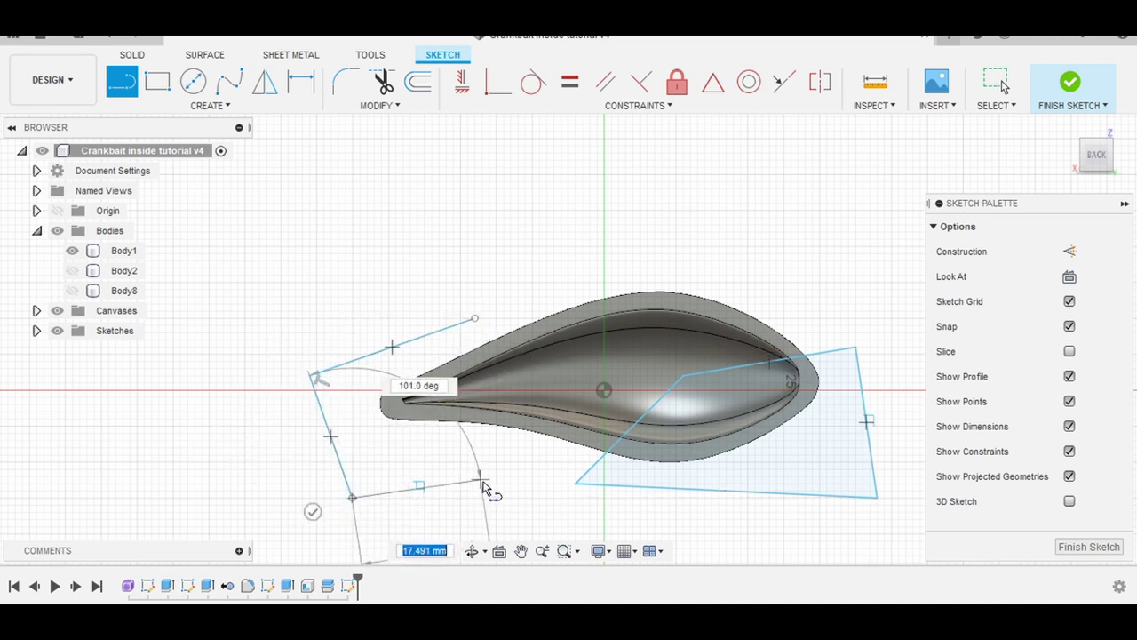
pyautogui.click(485, 479)
pyautogui.press('Escape')
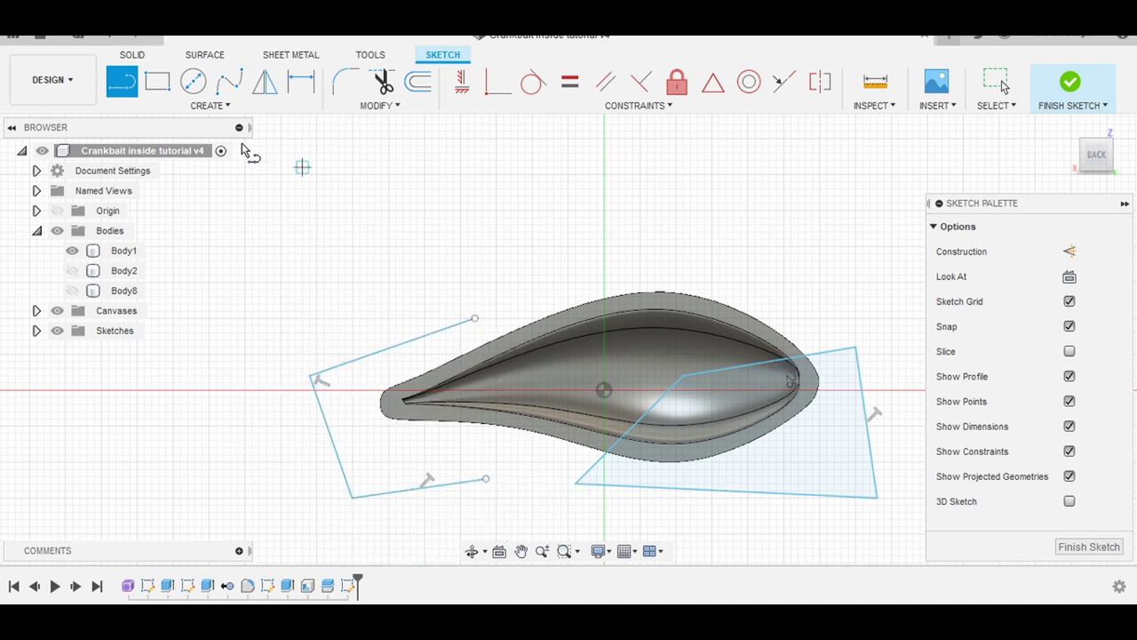
pyautogui.click(211, 105)
pyautogui.click(293, 182)
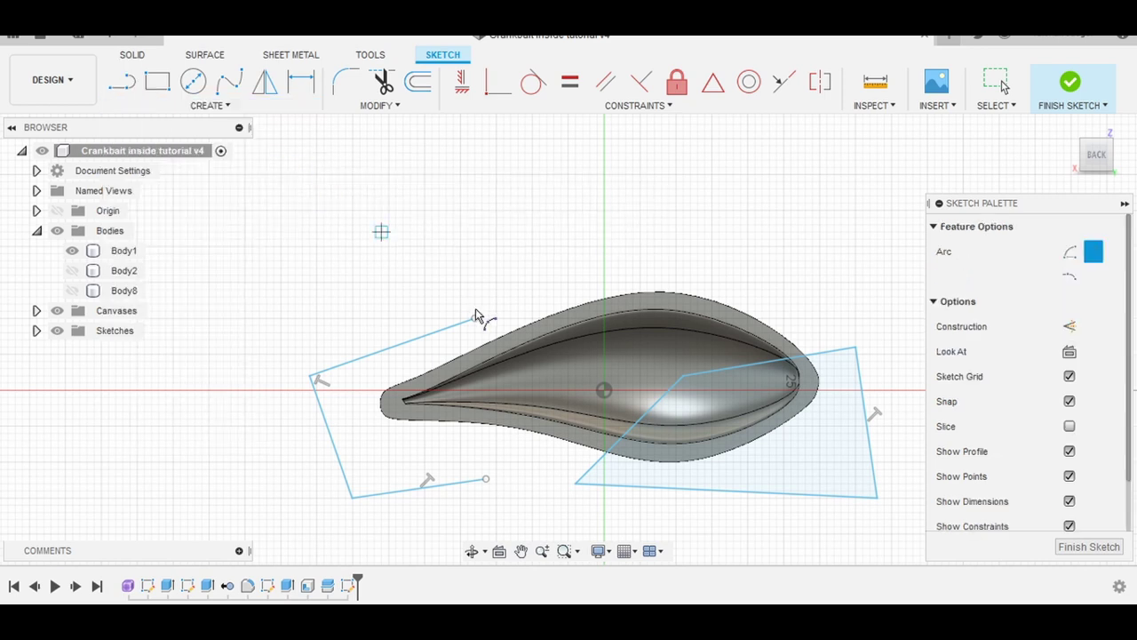
pyautogui.click(474, 318)
pyautogui.click(485, 478)
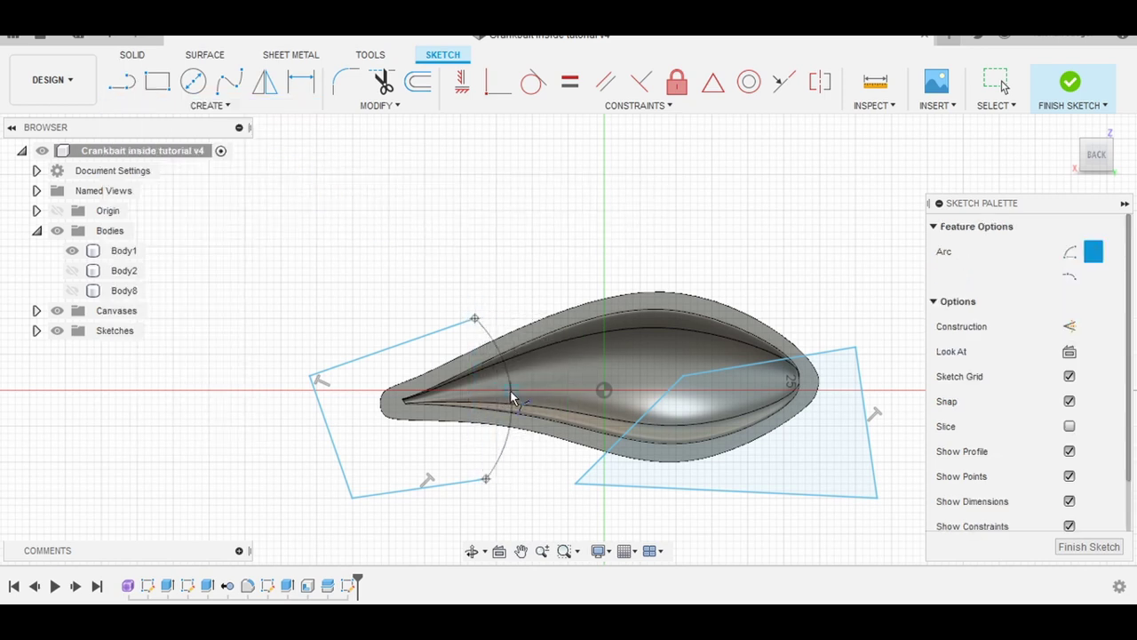
pyautogui.click(512, 397)
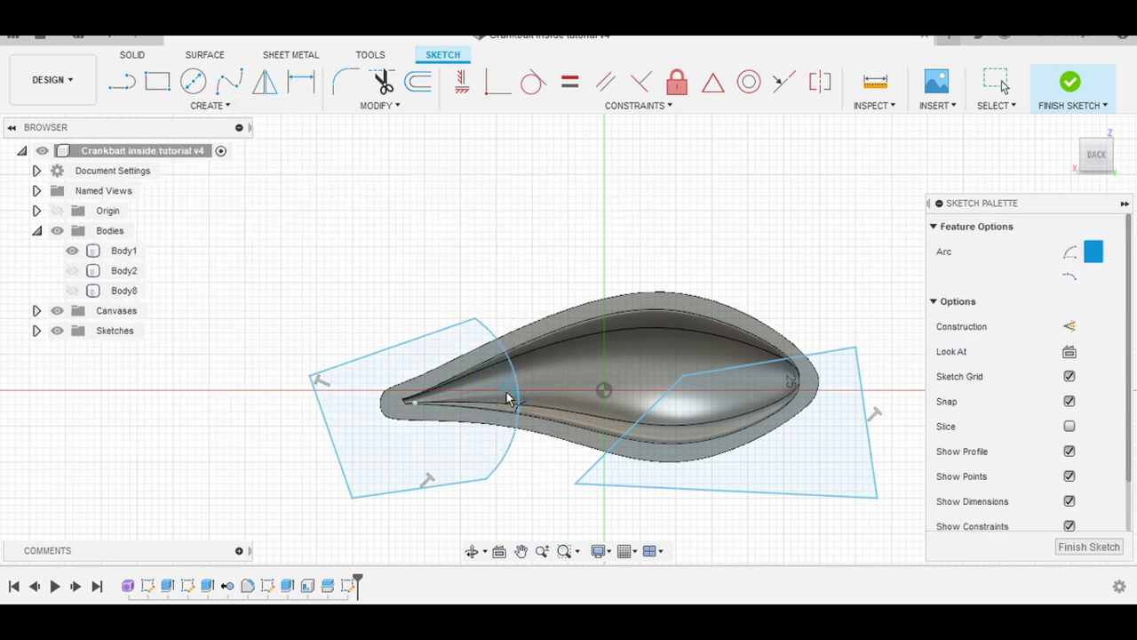
pyautogui.click(1070, 84)
# Extrude the nose and tail profiles -23 mm as two new bodies.
pyautogui.click(157, 81)
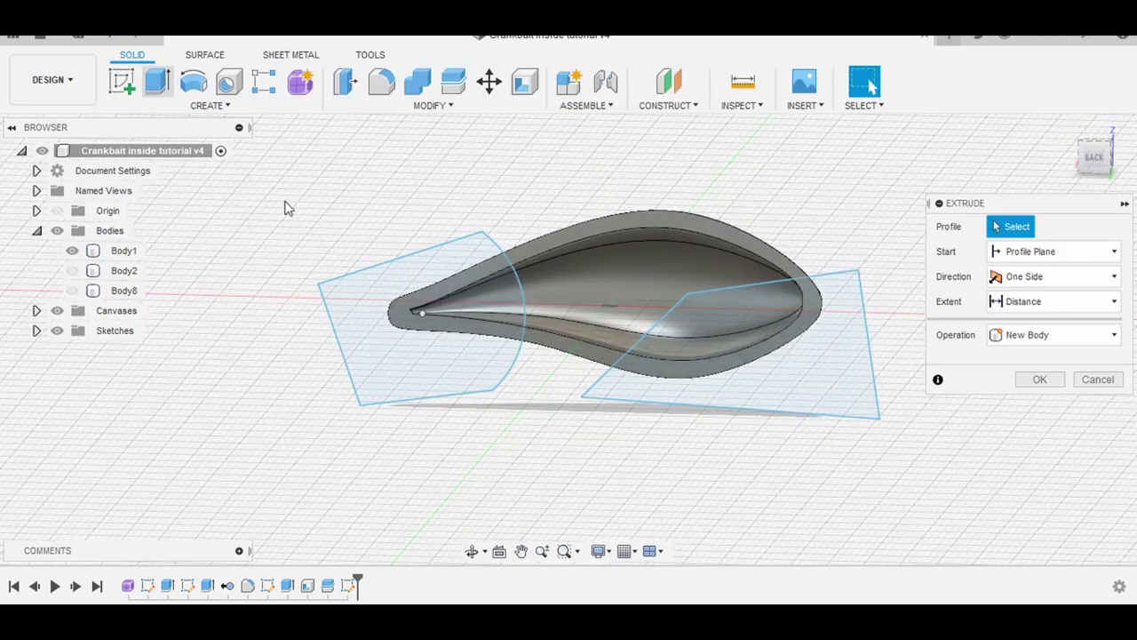
pyautogui.click(433, 336)
pyautogui.click(733, 343)
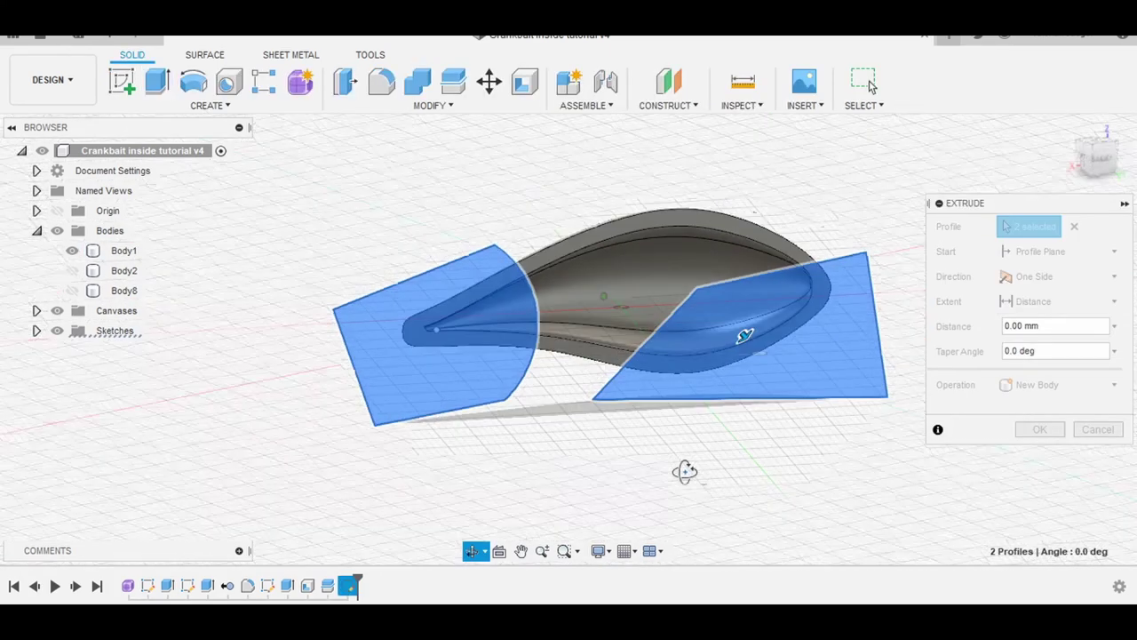
pyautogui.keyDown('shift'); pyautogui.moveTo(645, 472); pyautogui.dragTo(728, 482, button='middle'); pyautogui.keyUp('shift')
pyautogui.moveTo(626, 296); pyautogui.dragTo(495, 279)
pyautogui.click(1069, 384)
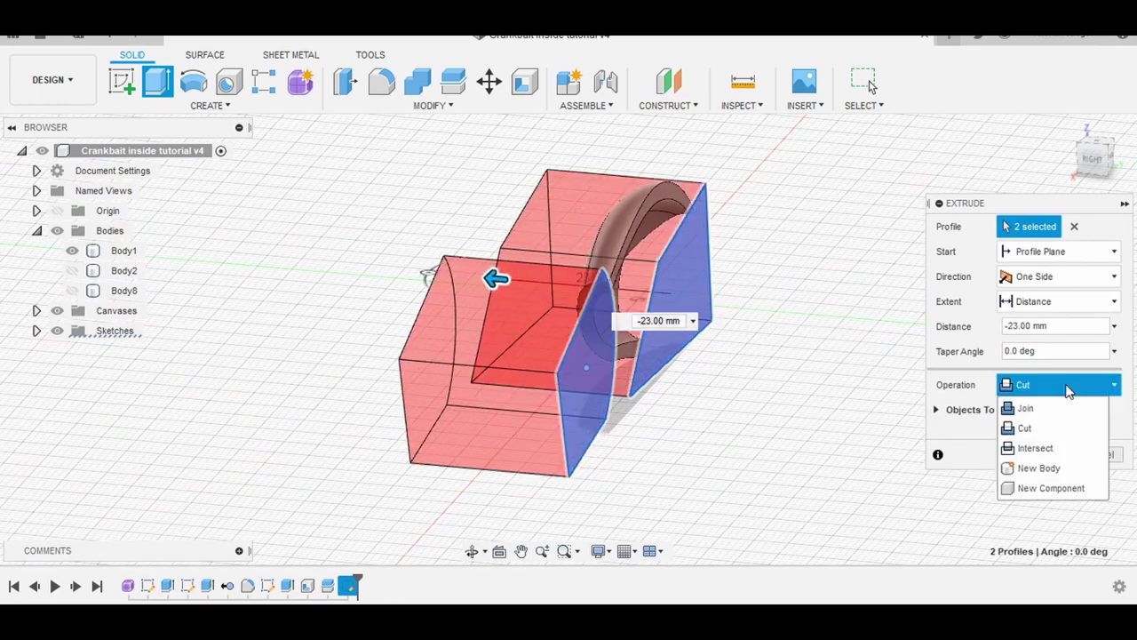
pyautogui.click(1054, 467)
pyautogui.click(1040, 430)
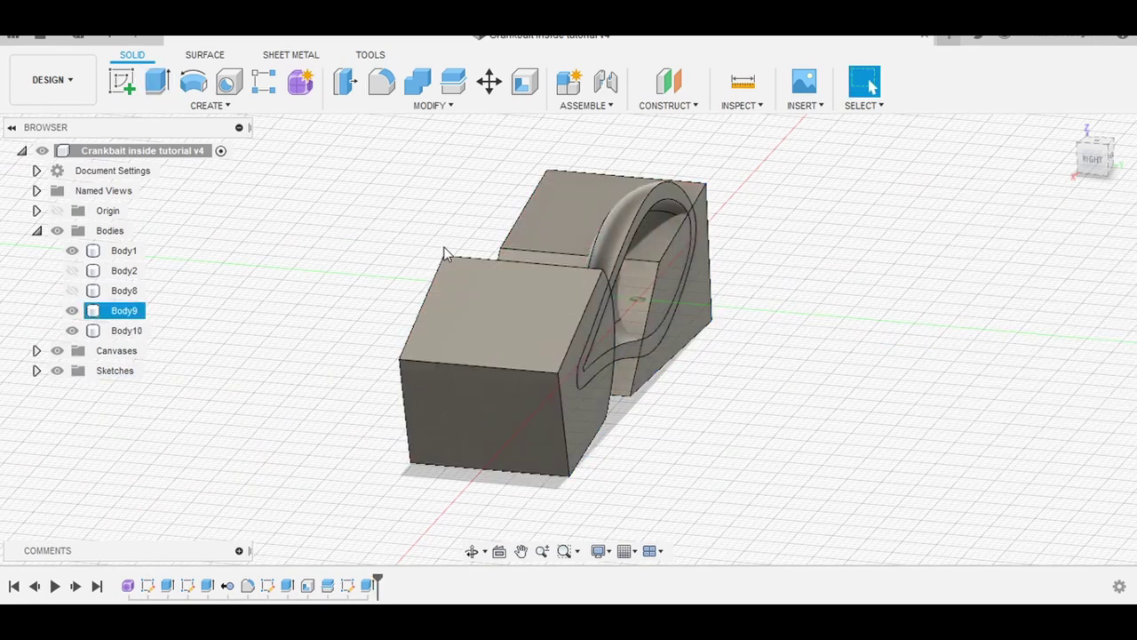
# Split Body9 and Body10 using Body1 as the splitting tool.
pyautogui.click(453, 81)
pyautogui.click(508, 374)
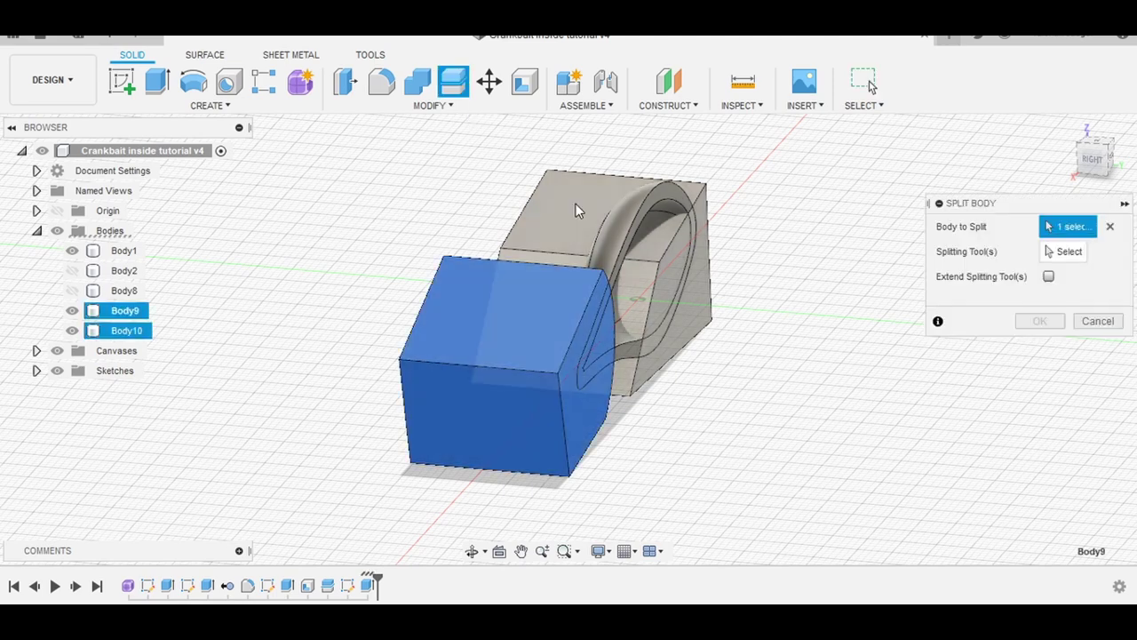
pyautogui.click(556, 213)
pyautogui.click(1087, 259)
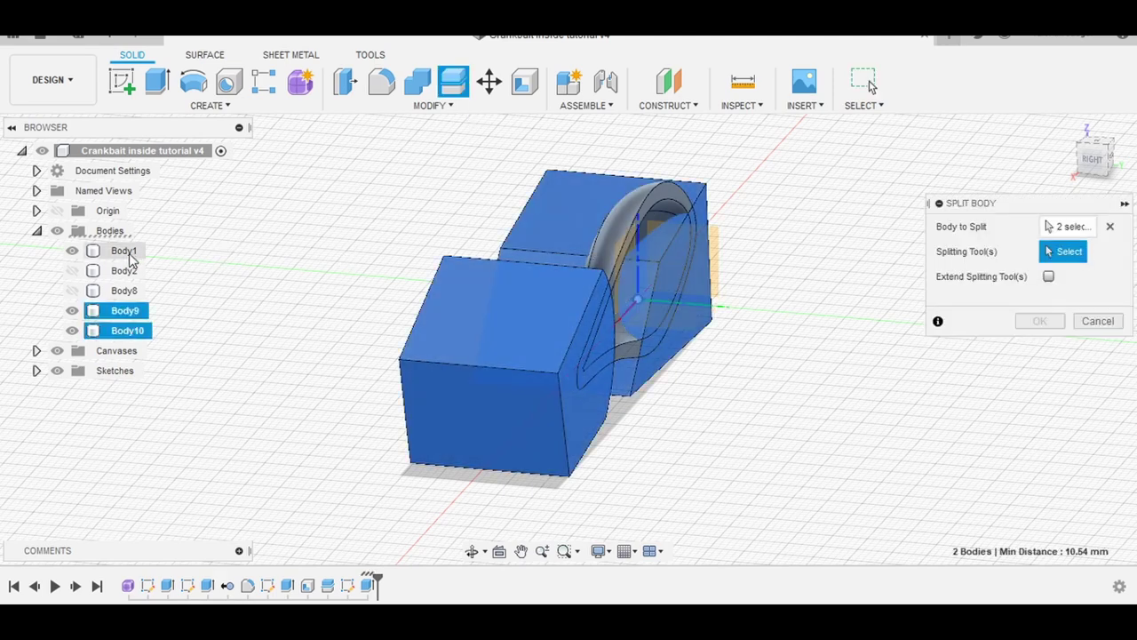
pyautogui.click(125, 251)
pyautogui.click(1039, 322)
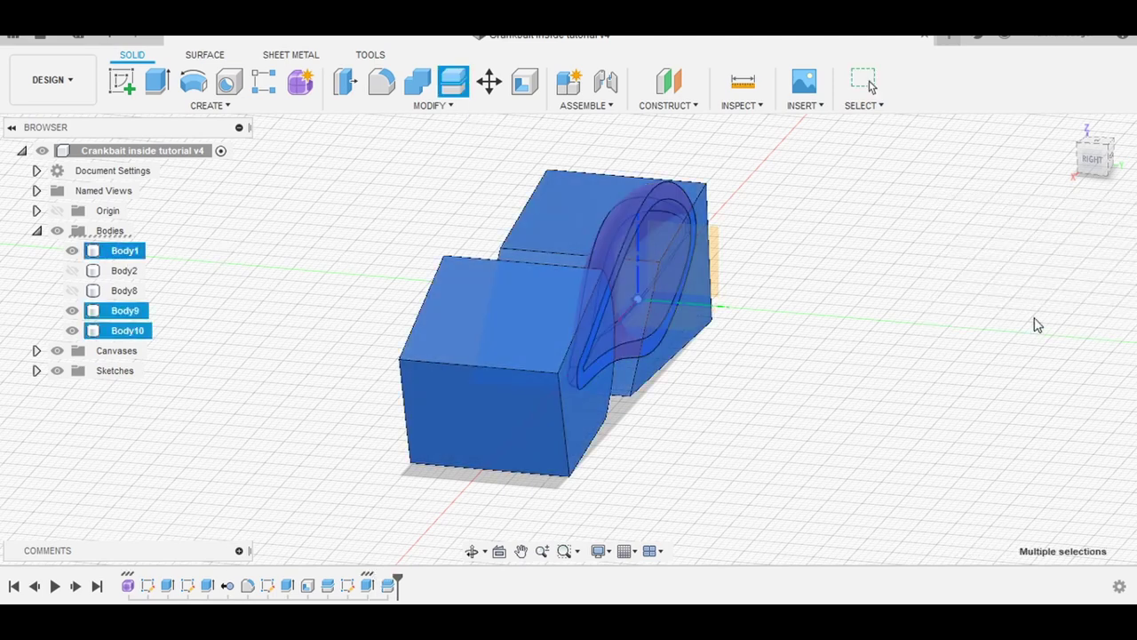
# Hide Body13, Body11, Body10 and Body9 to reveal the inner pieces.
pyautogui.moveTo(809, 425); pyautogui.dragTo(764, 424)
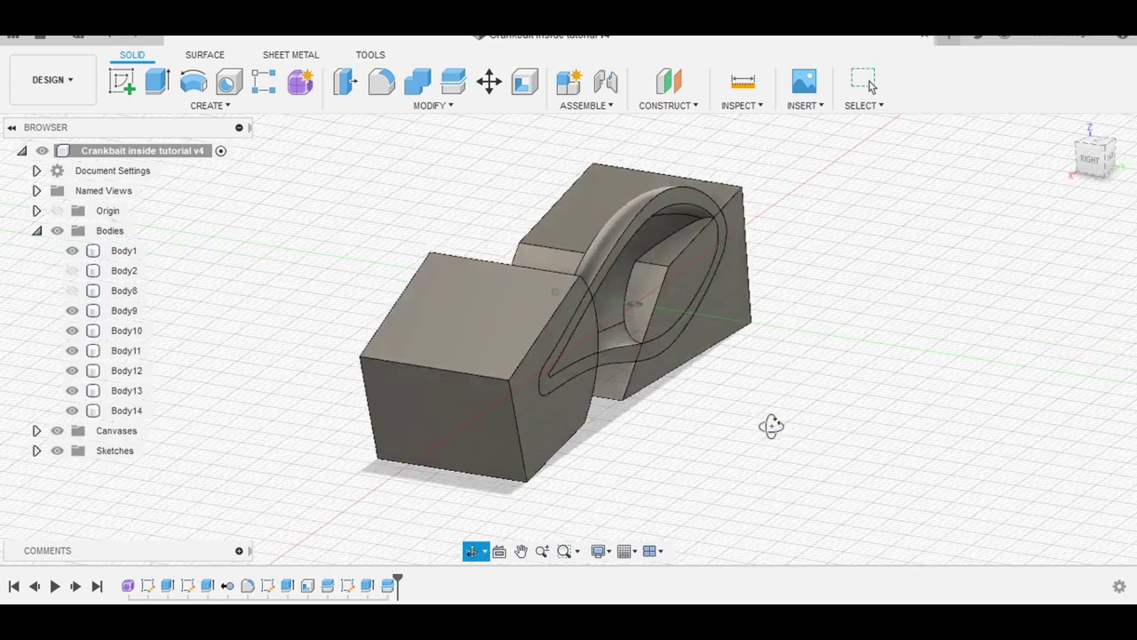
pyautogui.press('Escape')
pyautogui.click(126, 350)
pyautogui.click(622, 409)
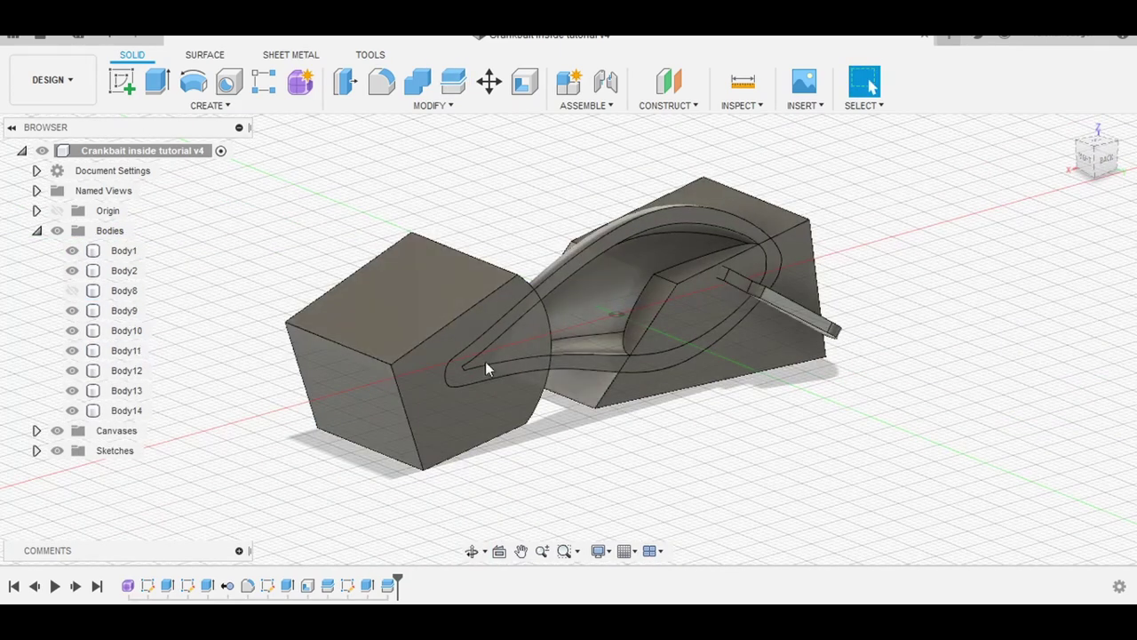
pyautogui.click(72, 411)
pyautogui.click(72, 410)
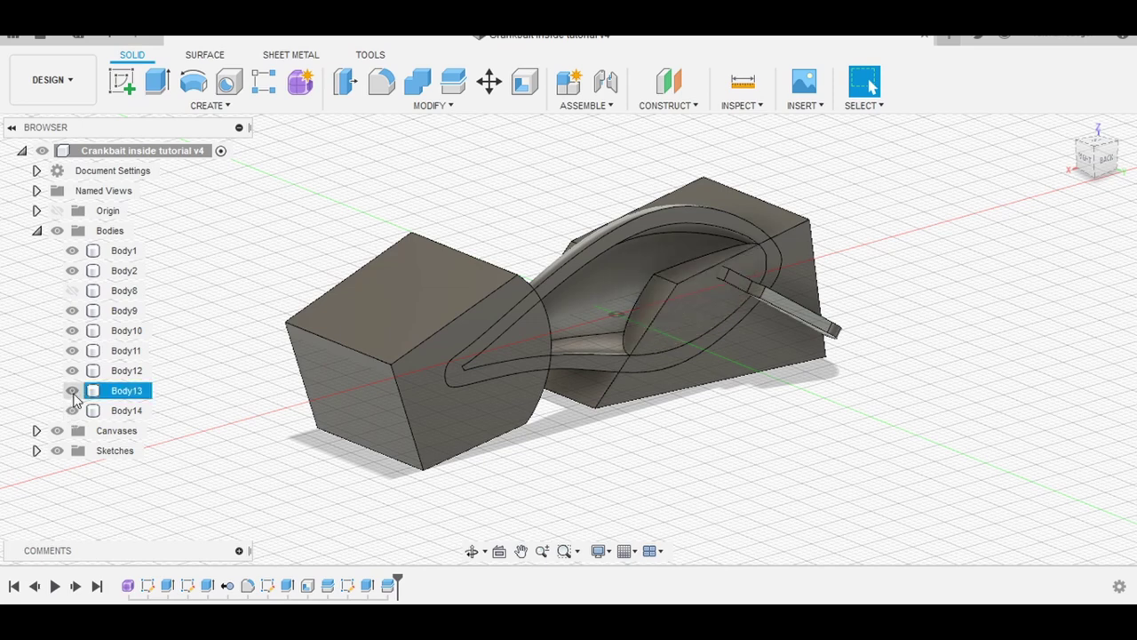
pyautogui.click(72, 390)
pyautogui.click(72, 350)
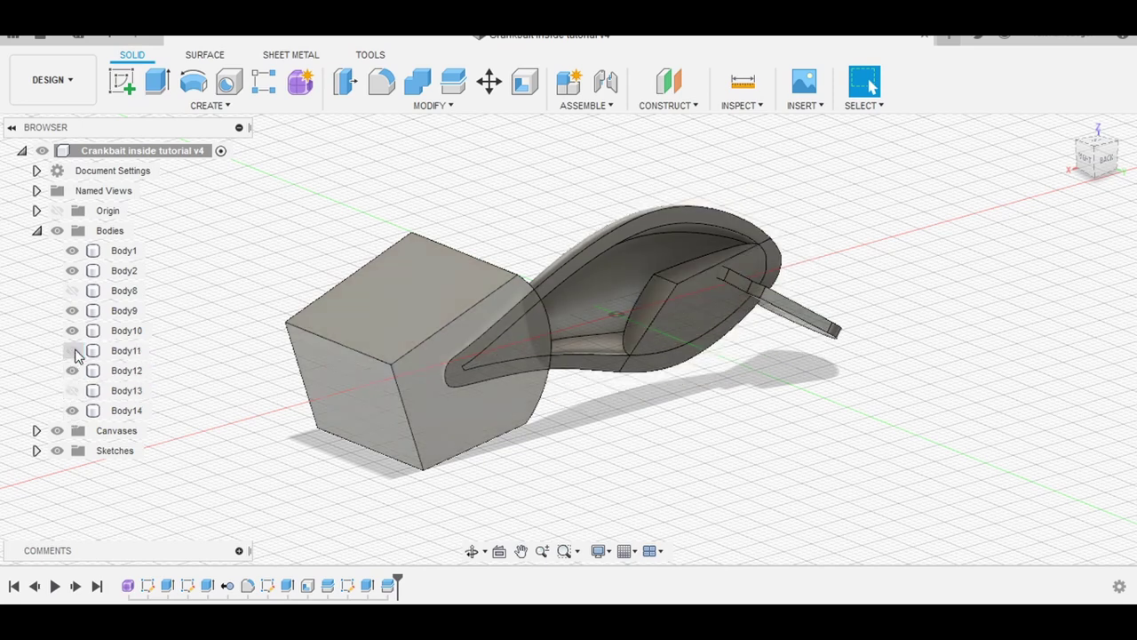
pyautogui.click(71, 330)
pyautogui.click(72, 310)
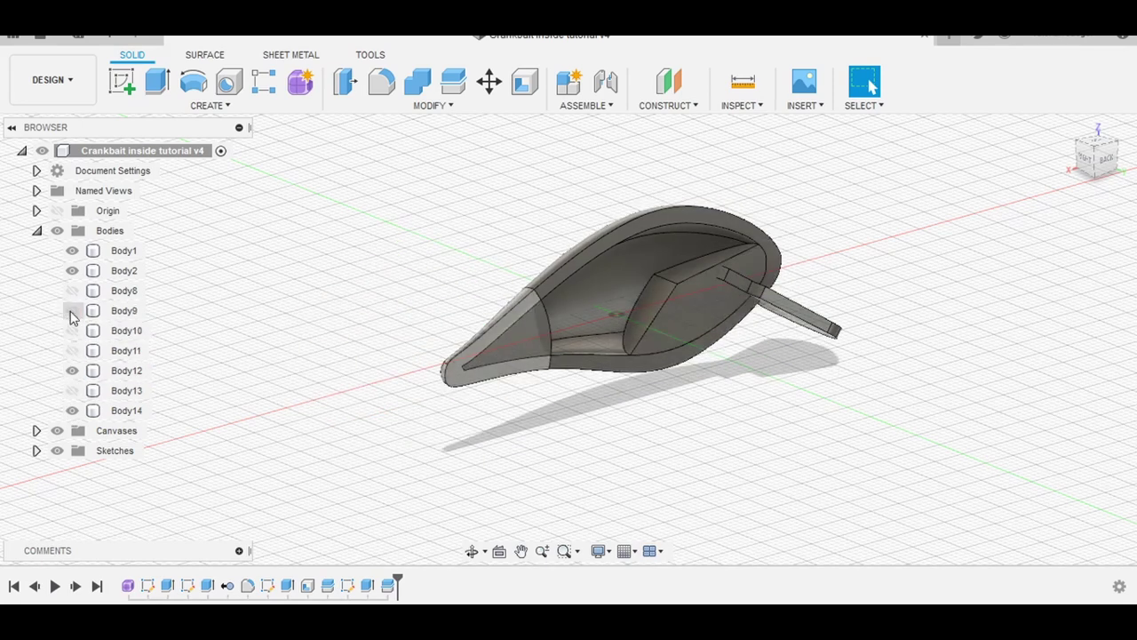
# Remove Body8–Body11 and Body13, then hide the diving lip Body2.
pyautogui.click(125, 291)
pyautogui.keyDown('ctrl'); pyautogui.click(124, 310); pyautogui.keyUp('ctrl')
pyautogui.keyDown('ctrl'); pyautogui.click(126, 331); pyautogui.keyUp('ctrl')
pyautogui.keyDown('ctrl'); pyautogui.click(126, 350); pyautogui.keyUp('ctrl')
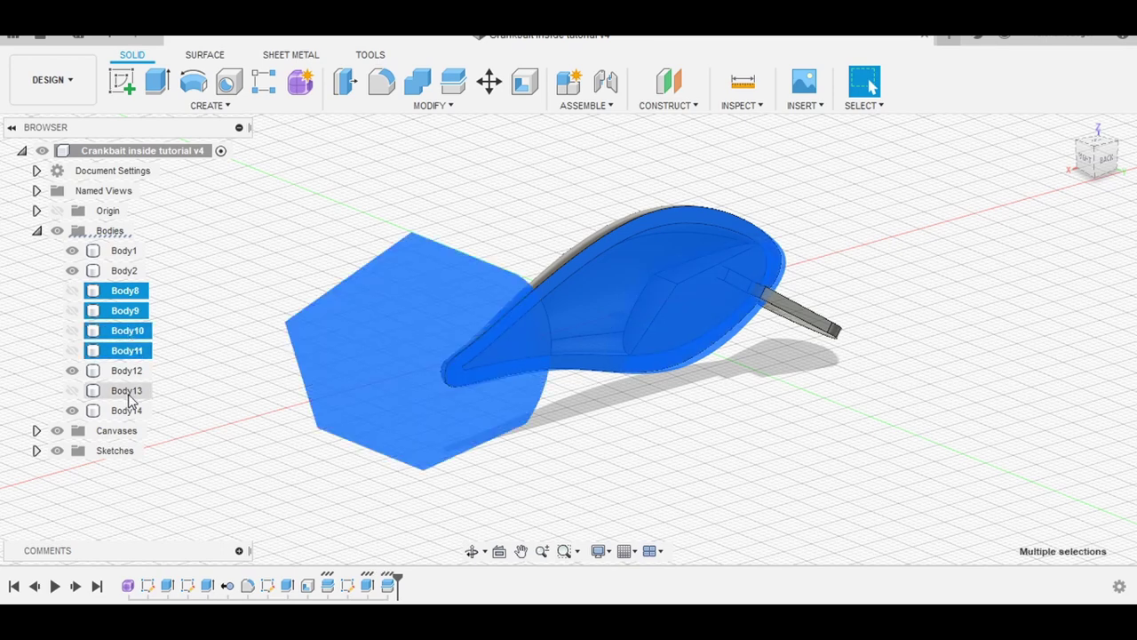
pyautogui.keyDown('ctrl'); pyautogui.click(126, 391); pyautogui.keyUp('ctrl')
pyautogui.rightClick(135, 320)
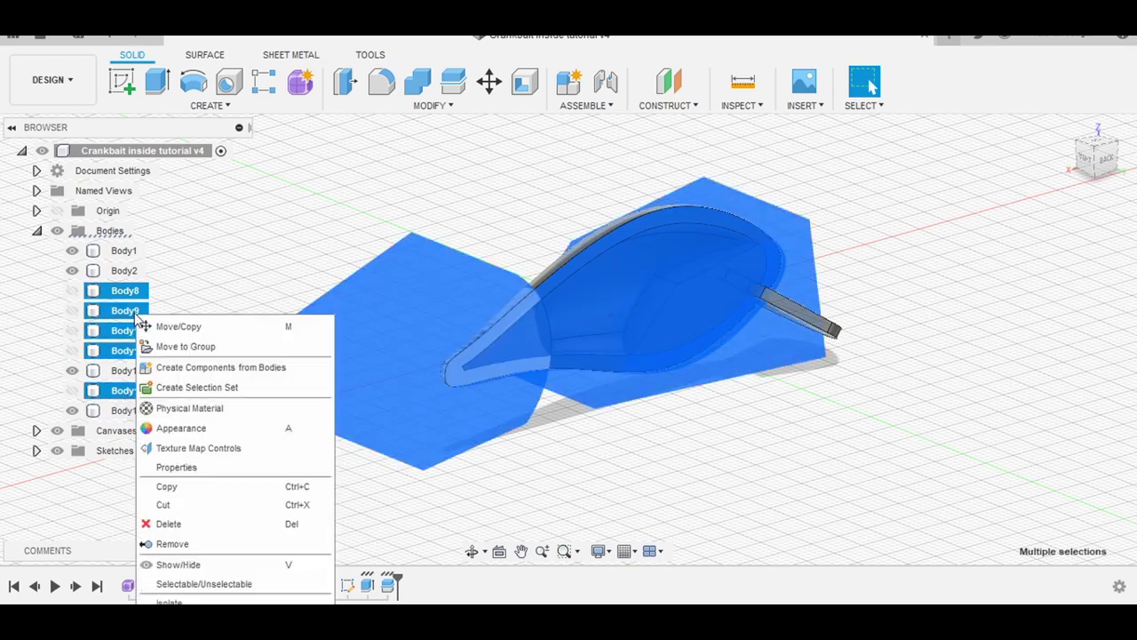
pyautogui.click(184, 544)
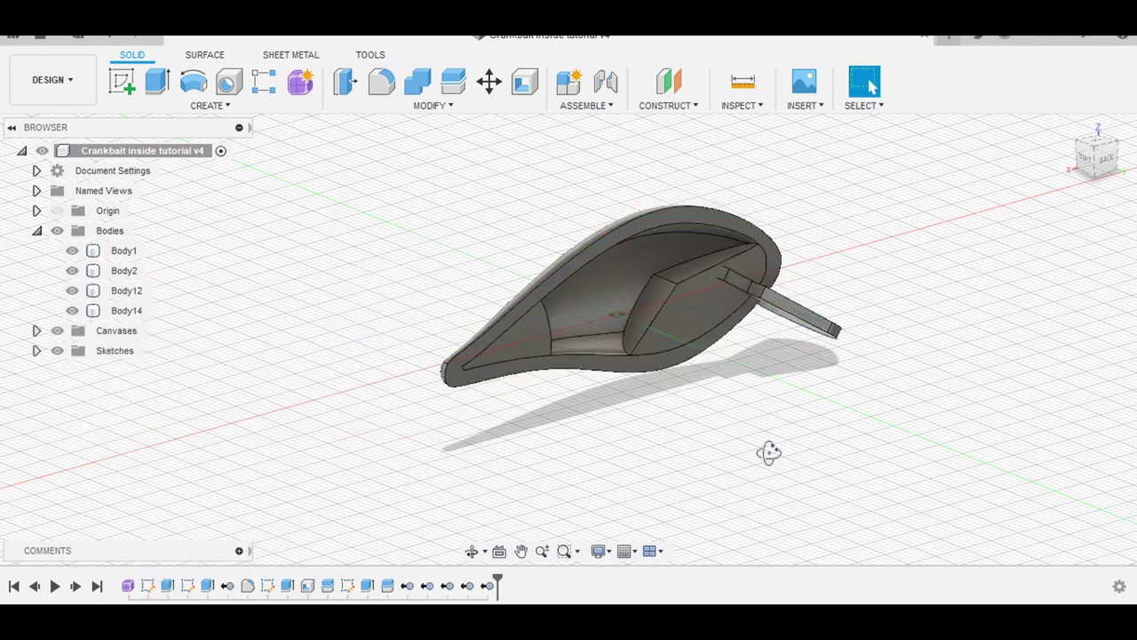
pyautogui.keyDown('shift'); pyautogui.moveTo(769, 451); pyautogui.dragTo(687, 450, button='middle'); pyautogui.keyUp('shift')
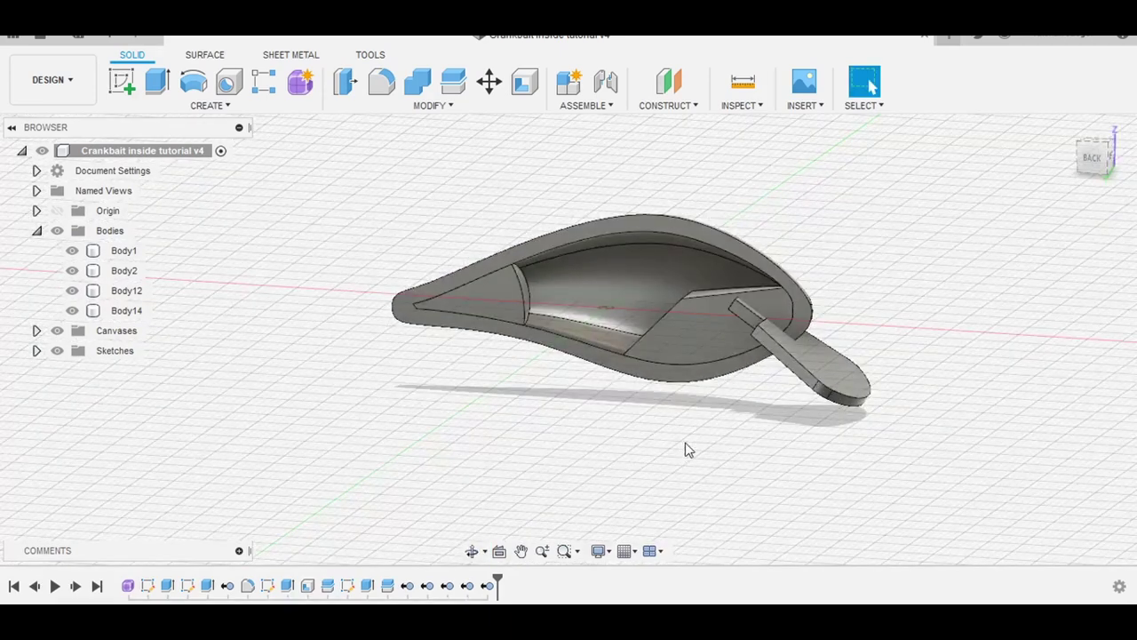
pyautogui.click(72, 270)
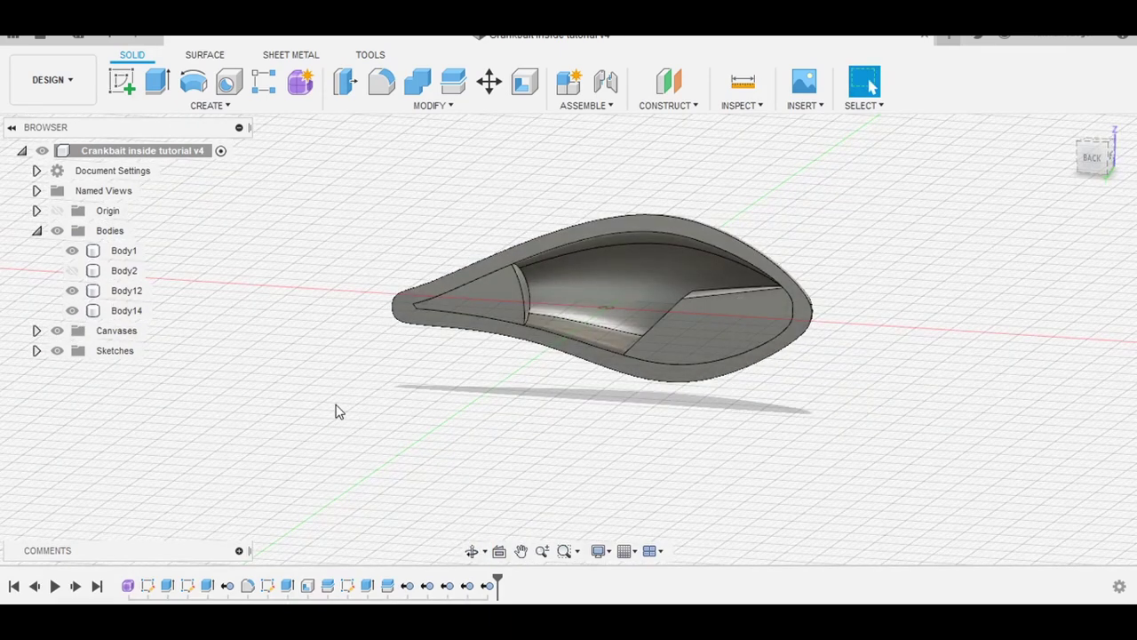
# Combine with Cut, using Body1 as target and Body12 and Body14 as tool bodies.
pyautogui.click(422, 88)
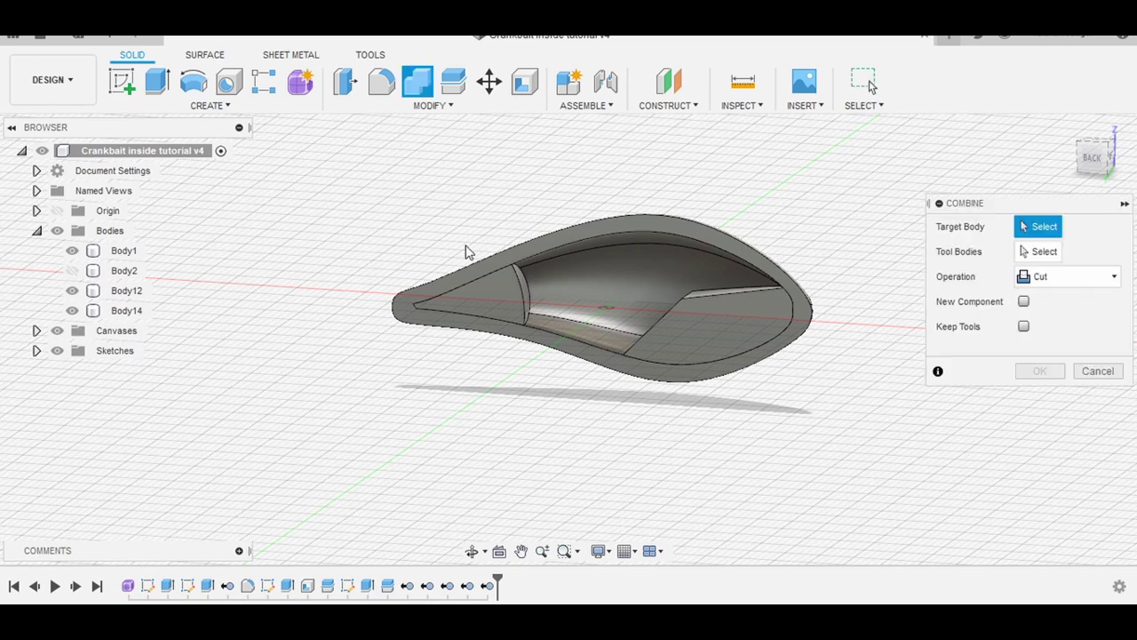
pyautogui.click(500, 302)
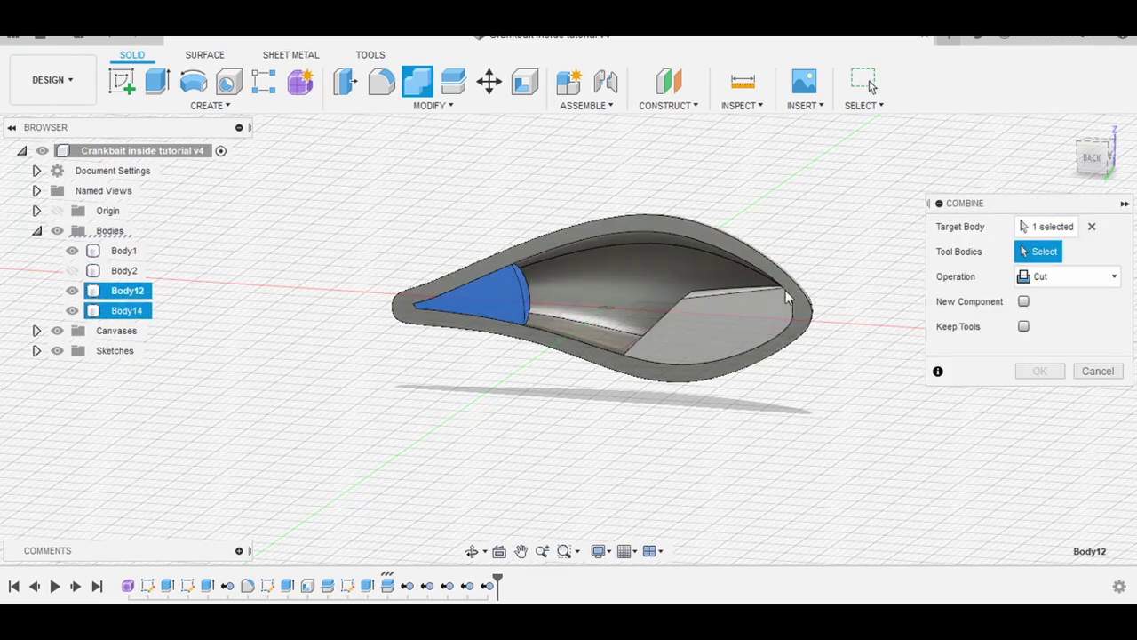
pyautogui.click(1094, 227)
pyautogui.click(116, 257)
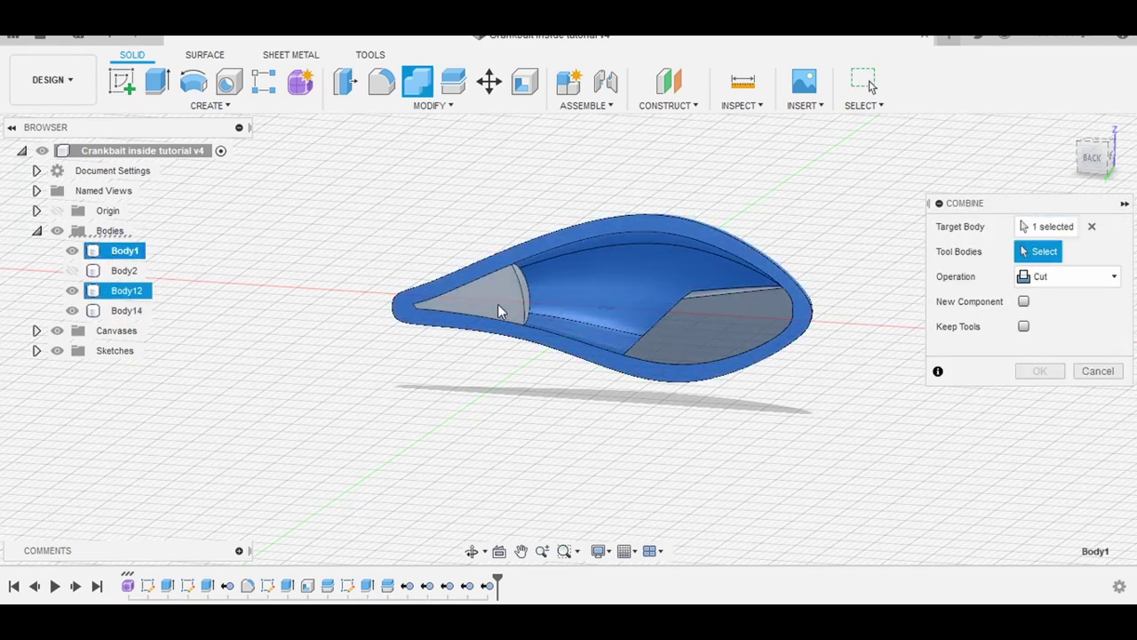
pyautogui.click(728, 317)
pyautogui.click(751, 327)
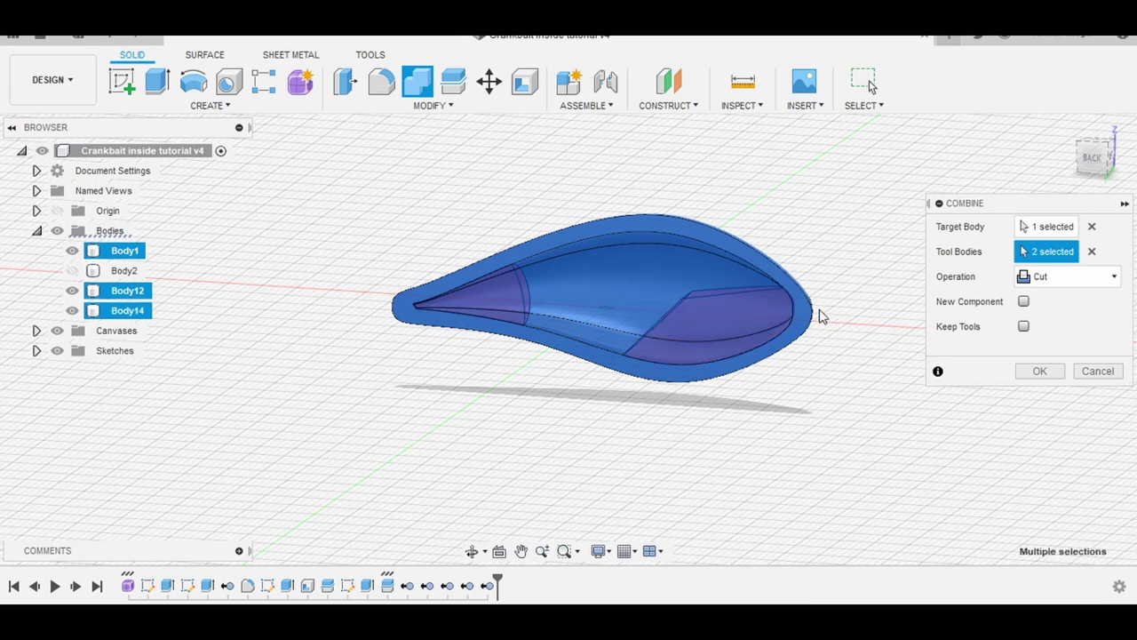
pyautogui.click(1075, 276)
pyautogui.click(1059, 317)
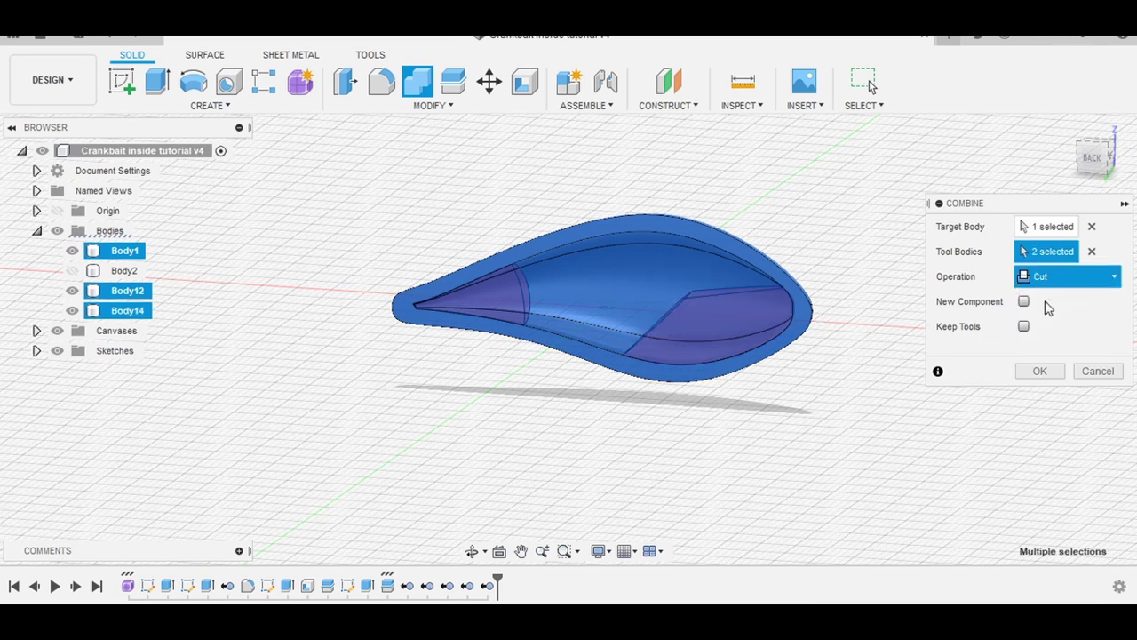
pyautogui.click(1037, 371)
pyautogui.keyDown('shift'); pyautogui.moveTo(927, 383); pyautogui.dragTo(693, 391, button='middle'); pyautogui.keyUp('shift')
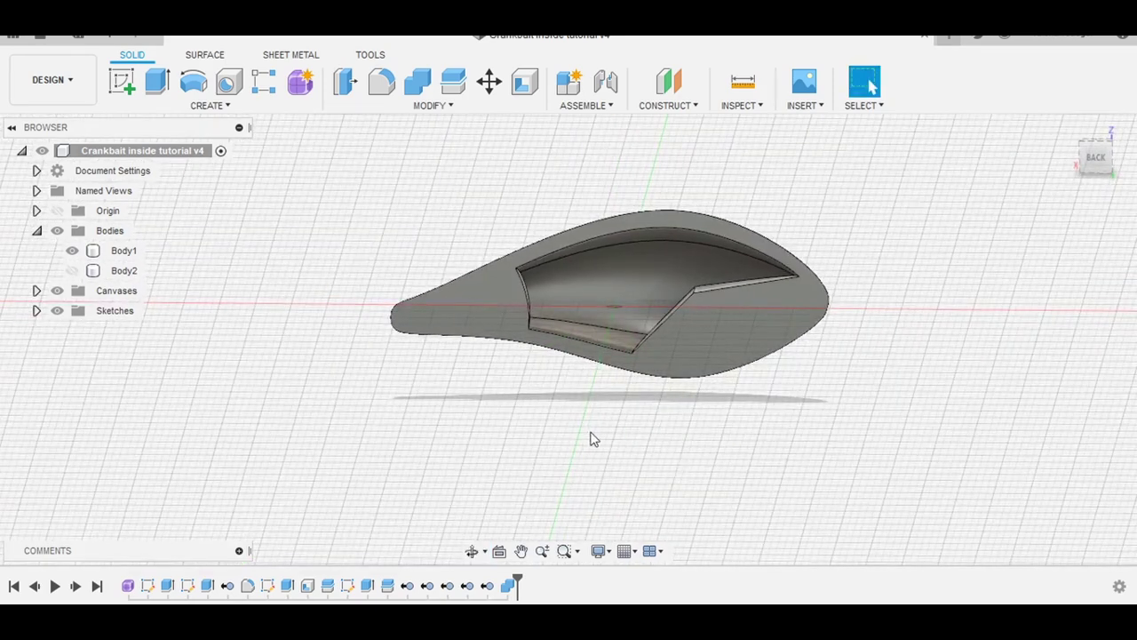
# Sketch on the mid plane a circle in the pocket dimensioned to 5.5 mm diameter.
pyautogui.click(122, 82)
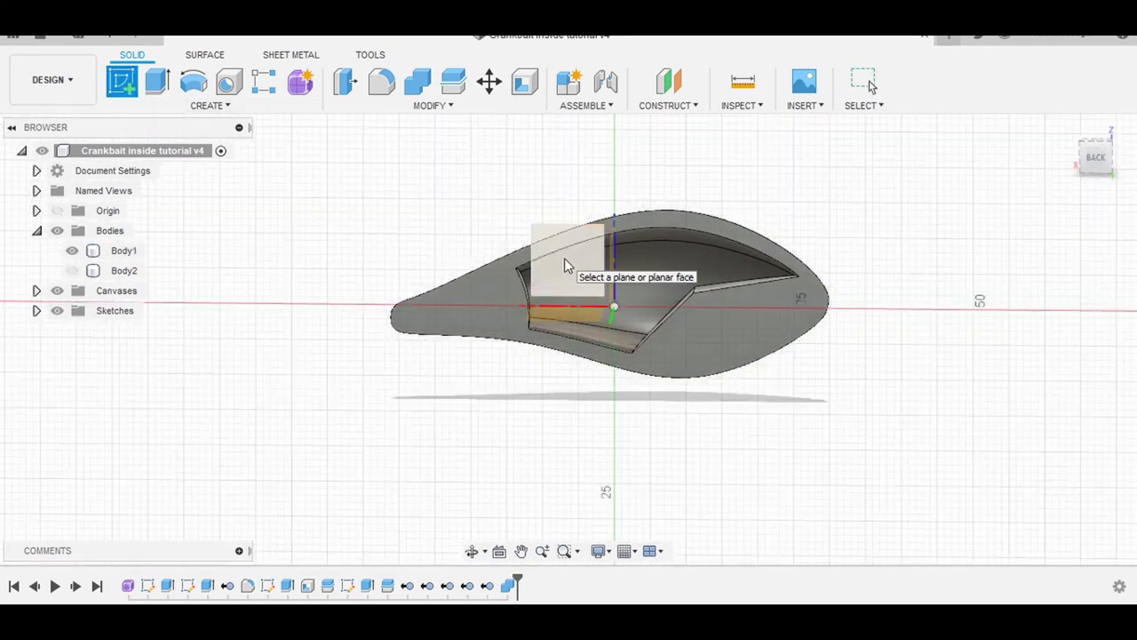
pyautogui.click(564, 258)
pyautogui.click(193, 81)
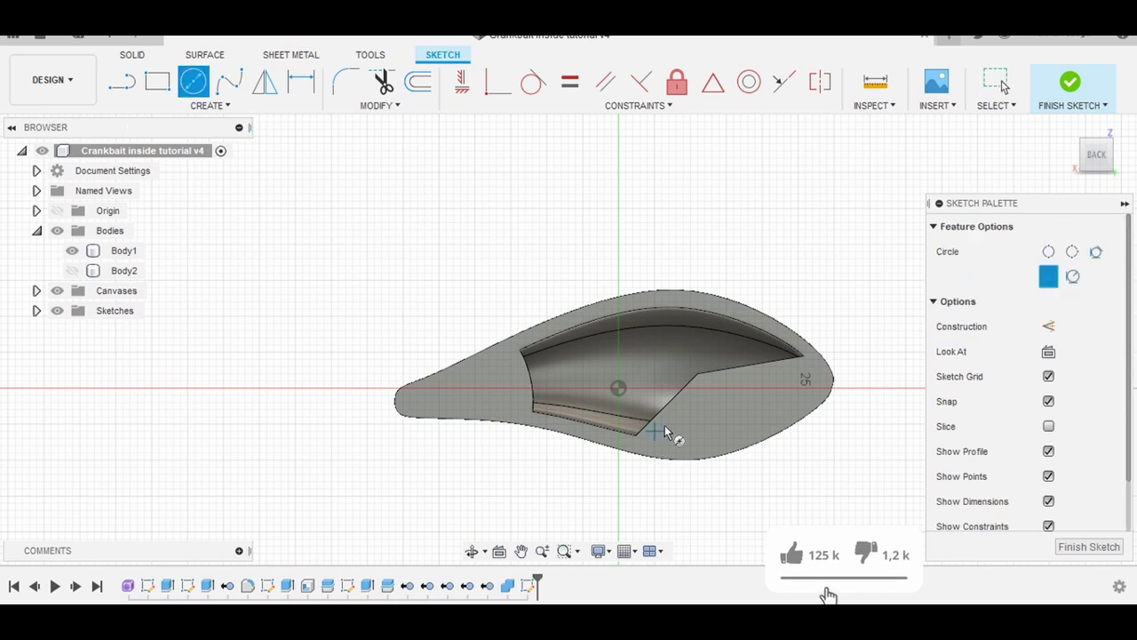
pyautogui.scroll(3, 619, 371)
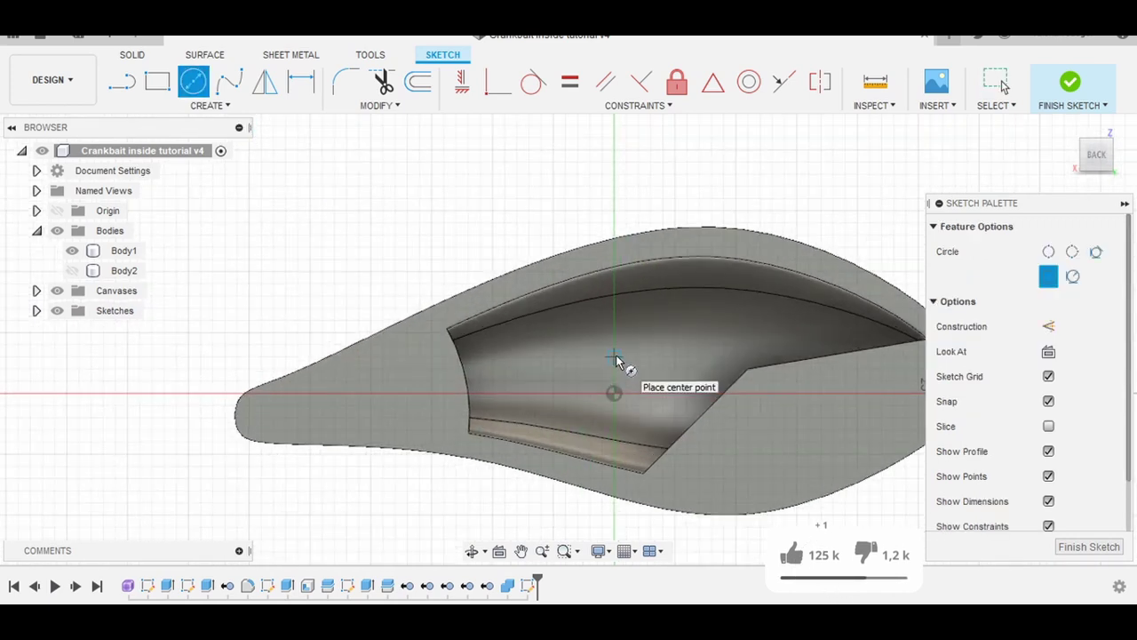
pyautogui.click(614, 356)
pyautogui.click(575, 381)
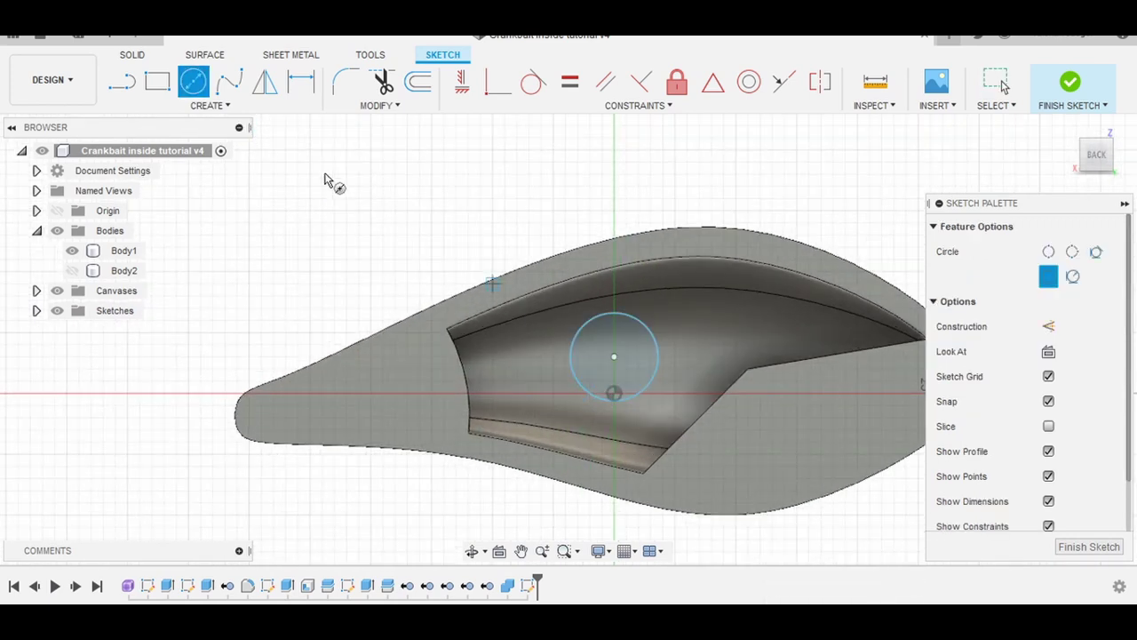
pyautogui.click(222, 106)
pyautogui.click(169, 435)
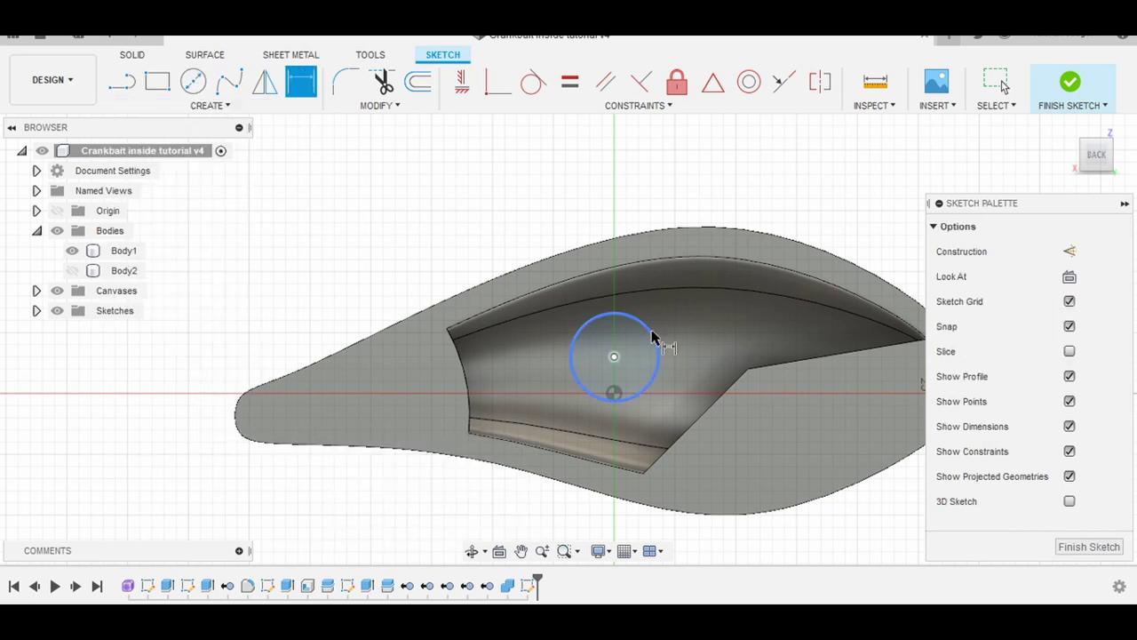
pyautogui.click(653, 335)
pyautogui.click(797, 182)
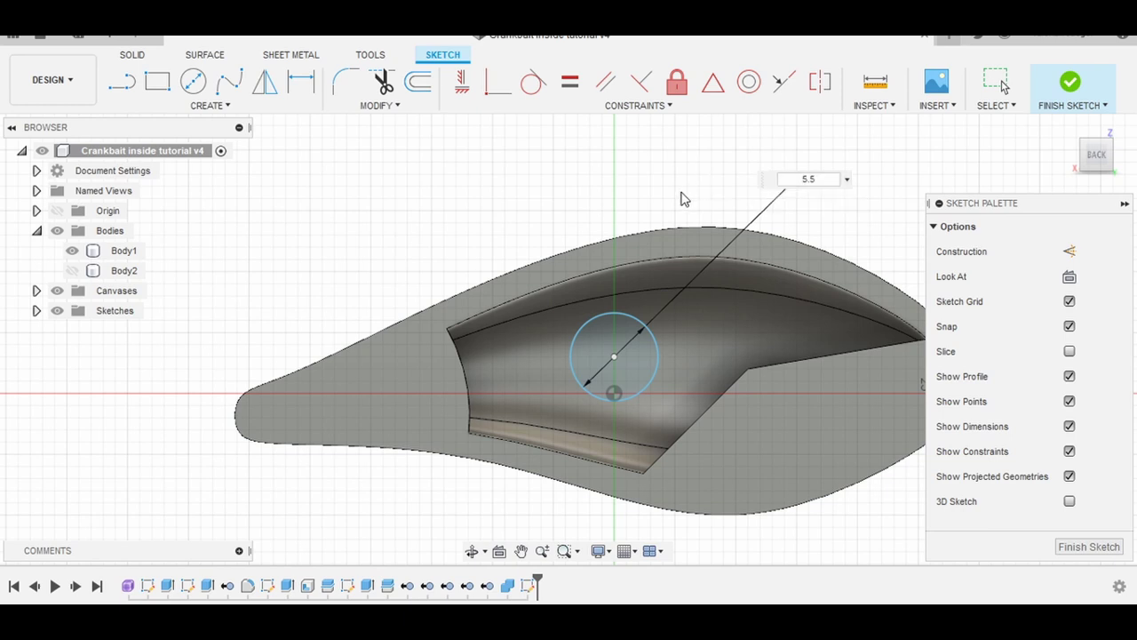
pyautogui.press('Return')
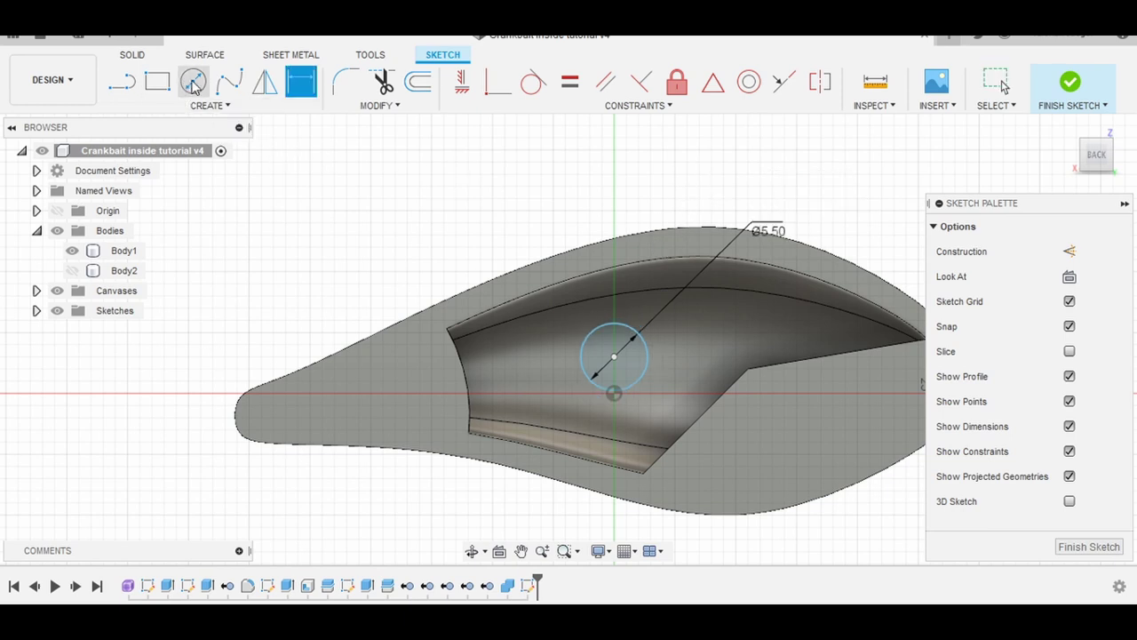
# Dimension the larger concentric circle to 6.5 mm diameter and finish the sketch.
pyautogui.click(194, 83)
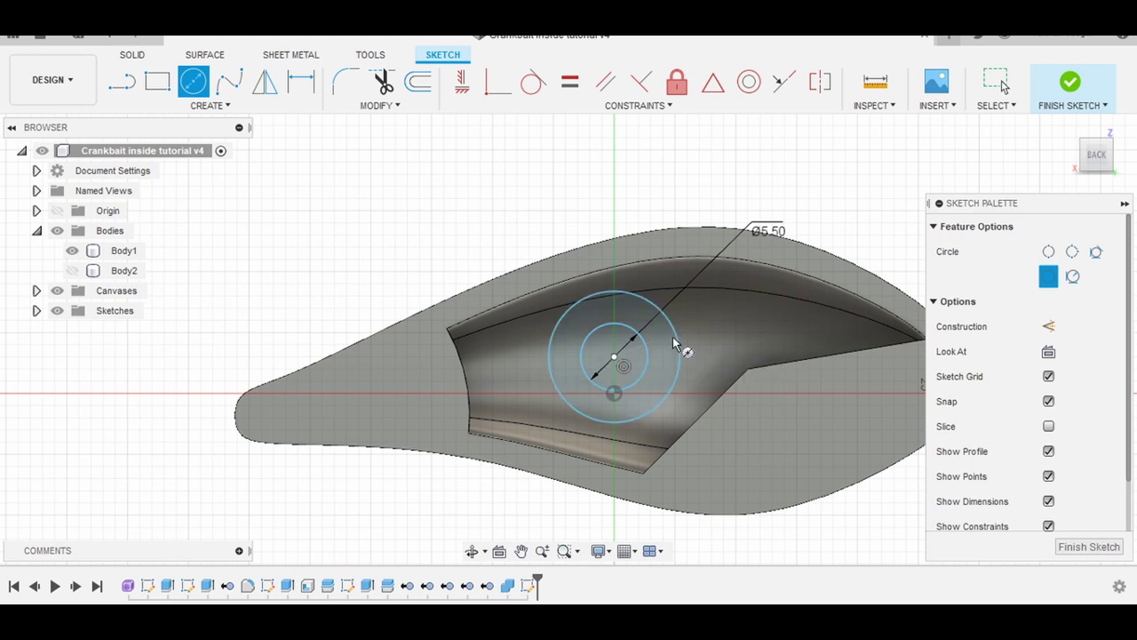
pyautogui.click(209, 105)
pyautogui.click(177, 436)
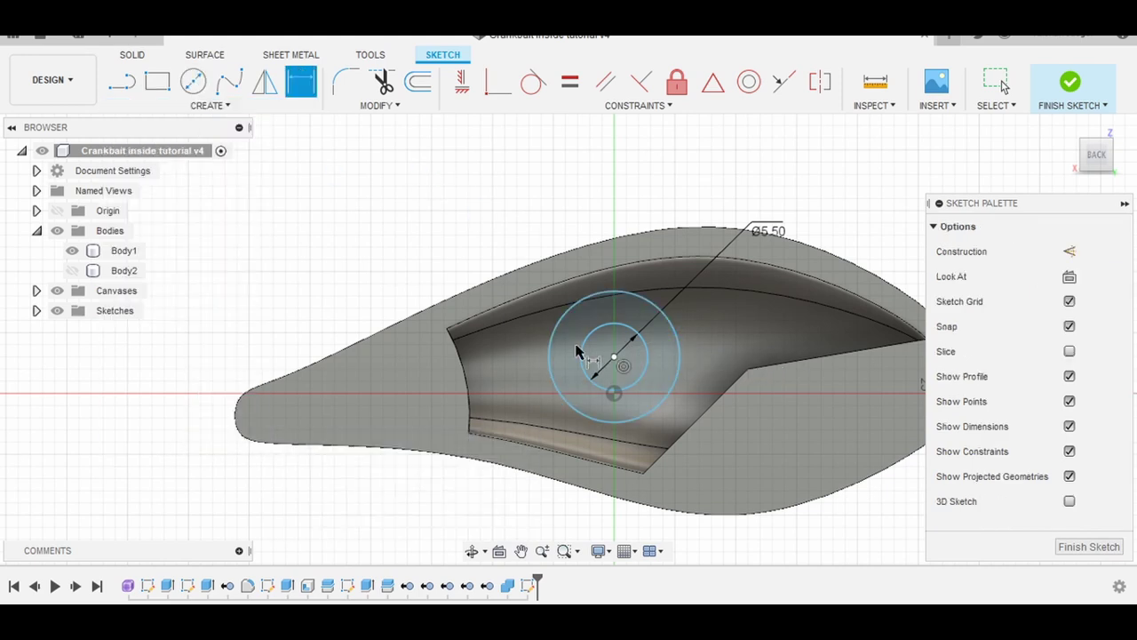
pyautogui.click(638, 302)
pyautogui.click(746, 173)
pyautogui.write('6.5')
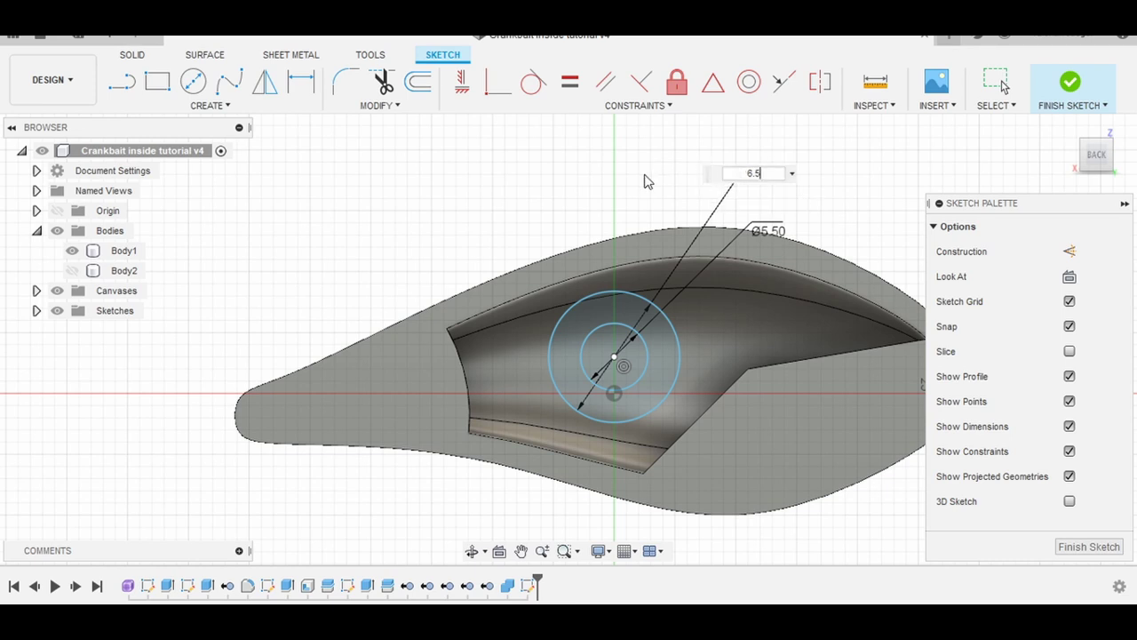
pyautogui.press('Return')
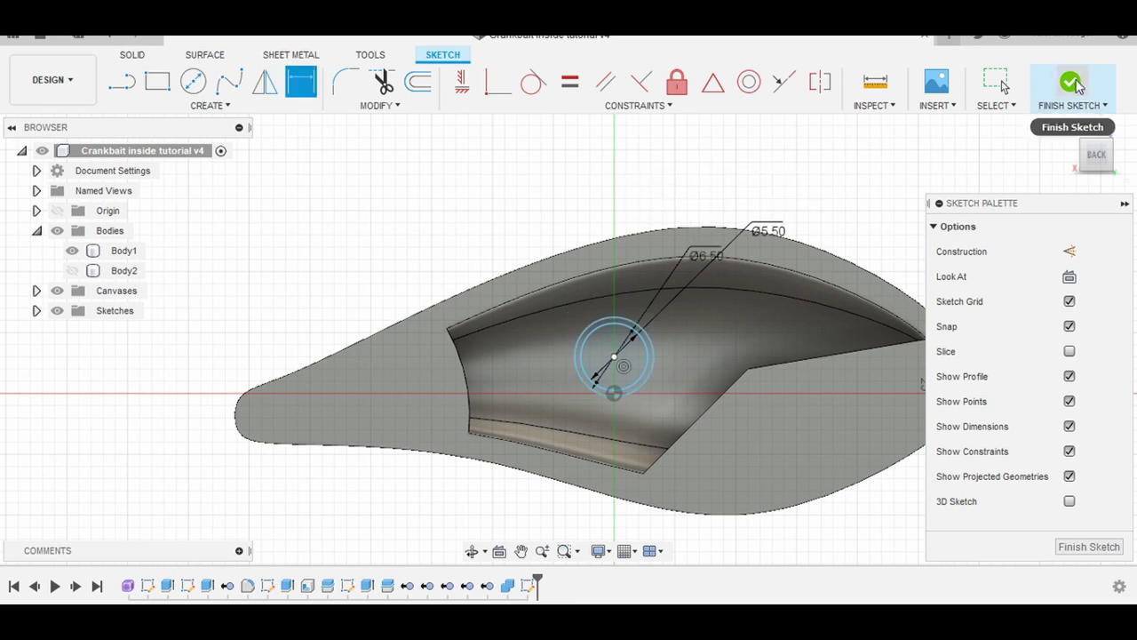
pyautogui.click(1071, 82)
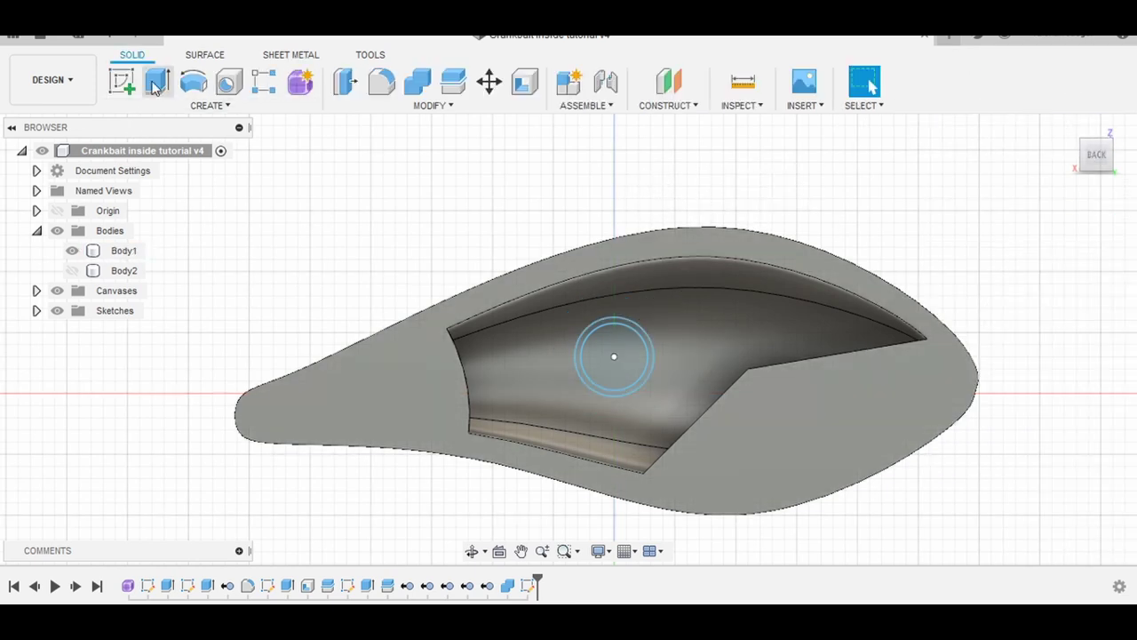
# Extrude the ring between the circles -22 mm as a new tube body, Body15.
pyautogui.press('e')
pyautogui.click(632, 336)
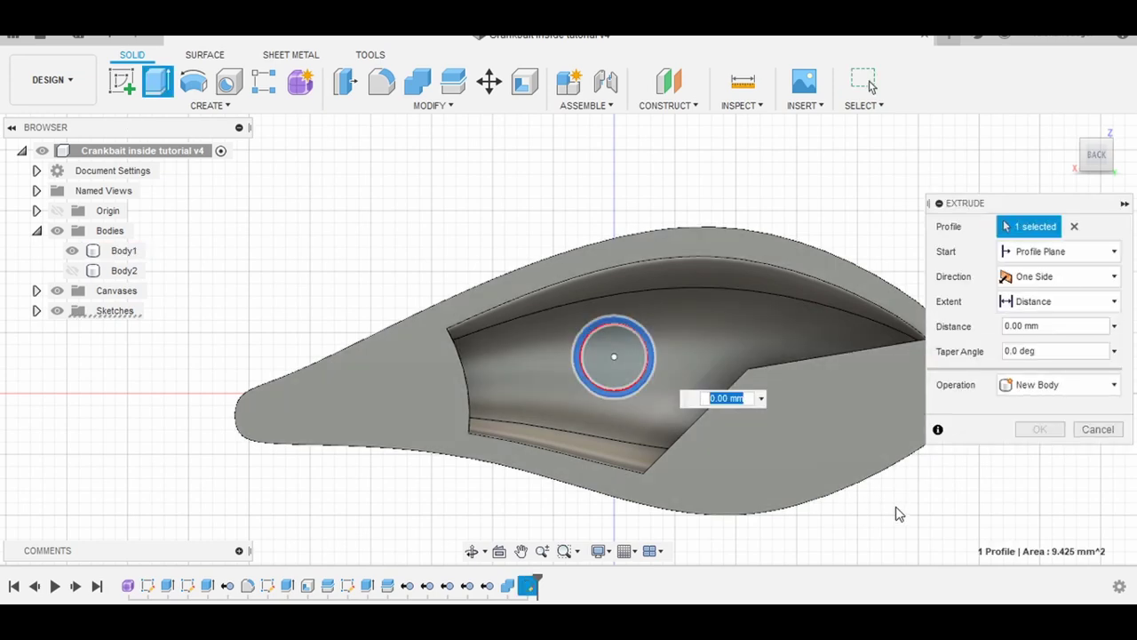
pyautogui.keyDown('shift'); pyautogui.moveTo(894, 512); pyautogui.dragTo(1013, 520, button='middle'); pyautogui.keyUp('shift')
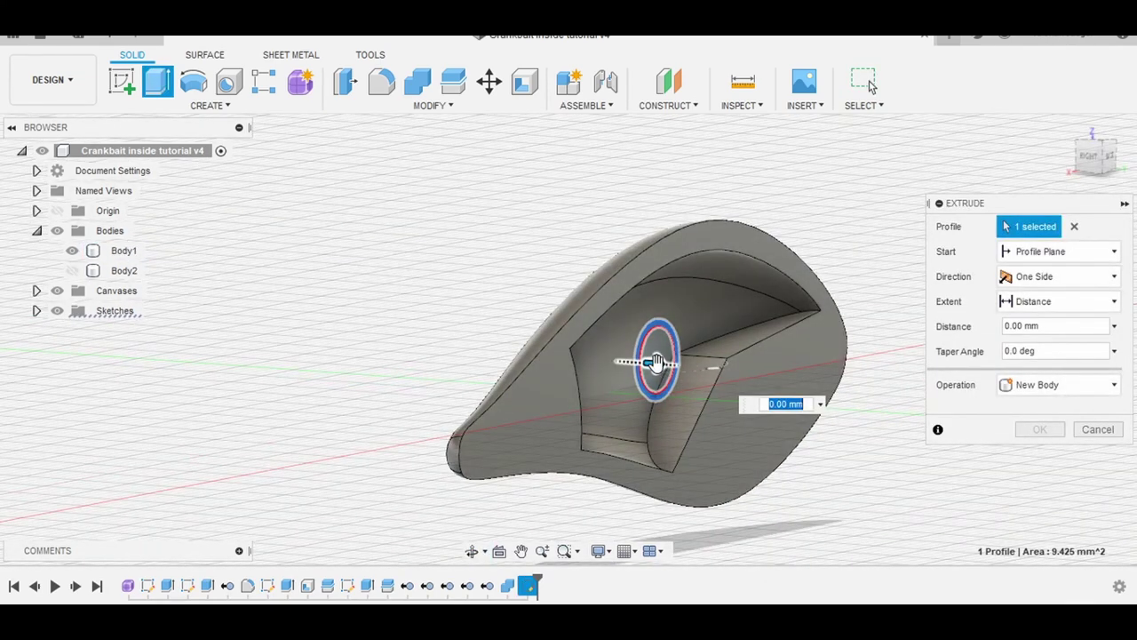
pyautogui.moveTo(653, 361); pyautogui.dragTo(501, 362)
pyautogui.click(1057, 389)
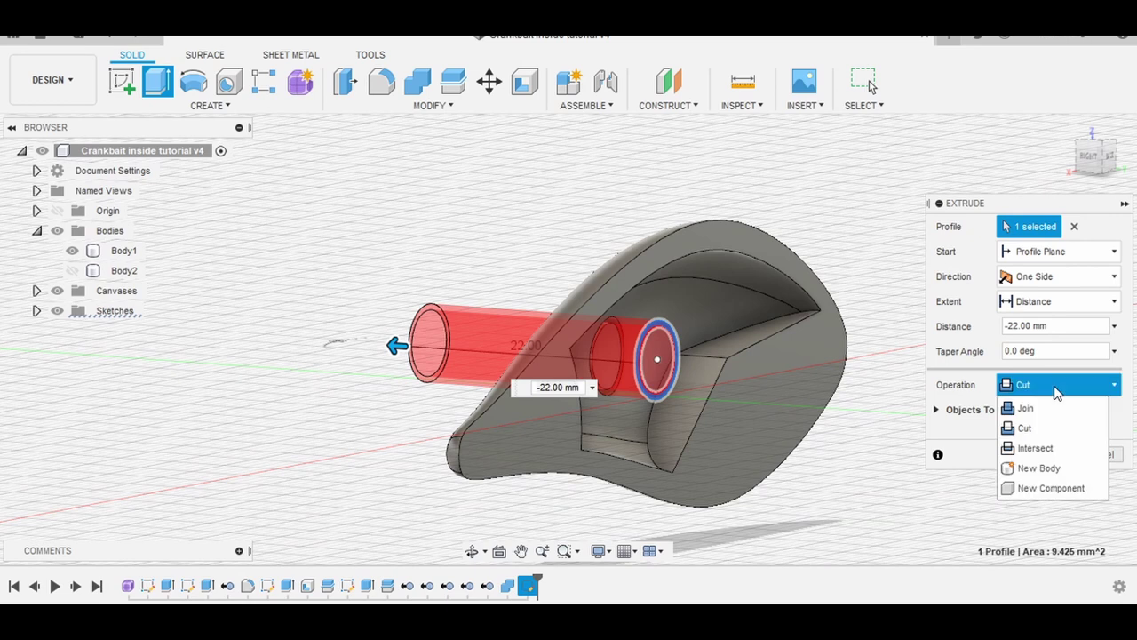
pyautogui.click(1044, 468)
pyautogui.click(1041, 430)
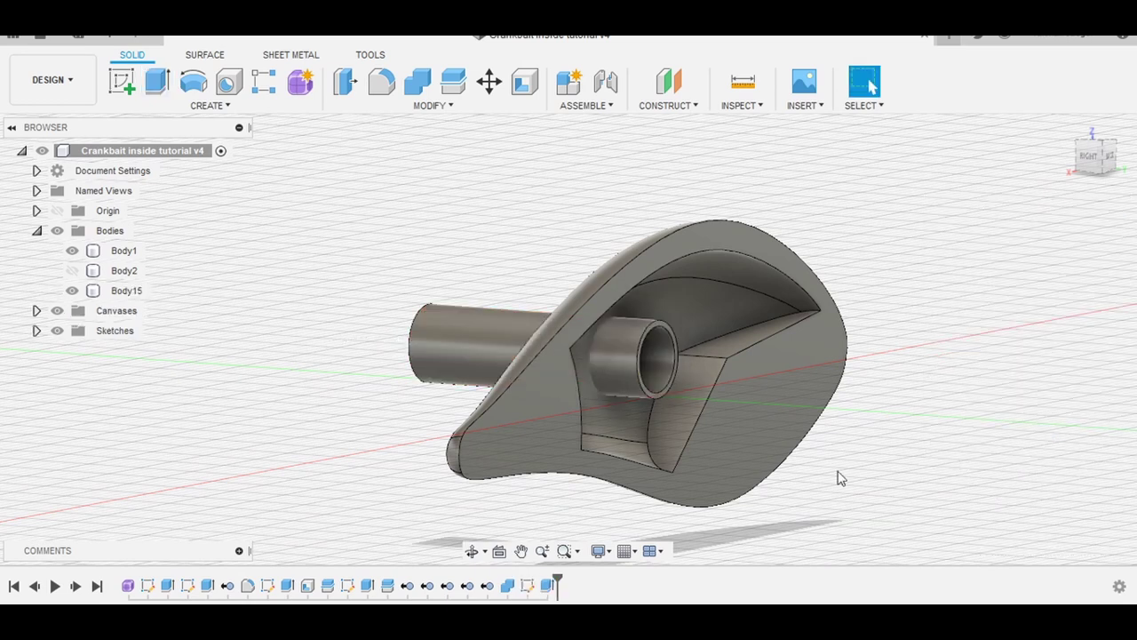
# Split the tube Body15 using Body1 as the splitting tool.
pyautogui.click(453, 82)
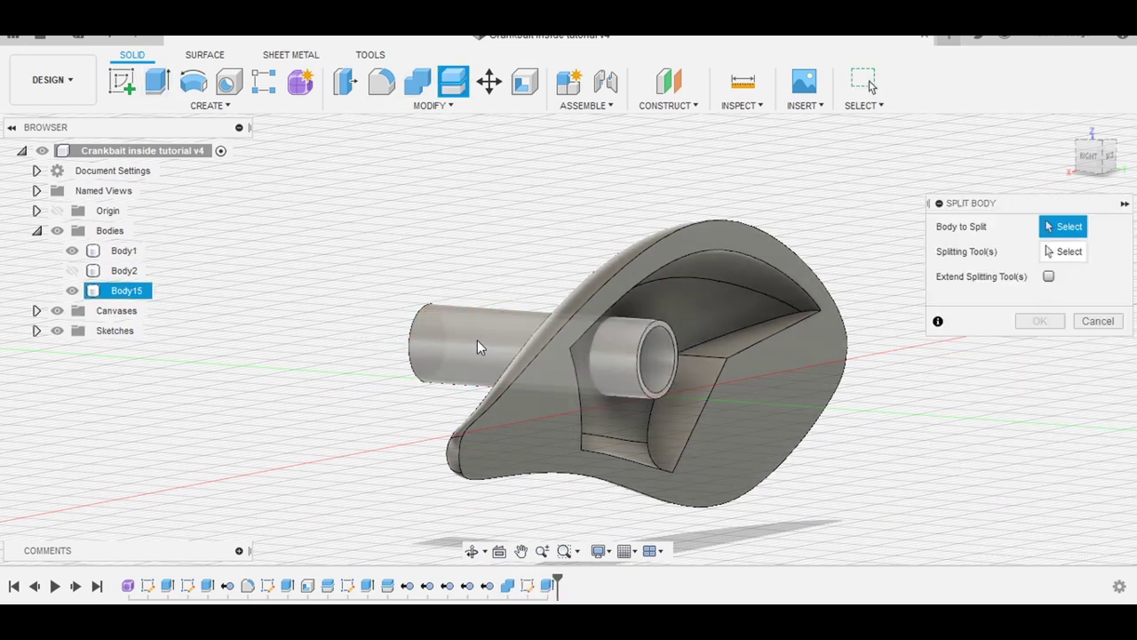
pyautogui.click(477, 340)
pyautogui.click(1069, 254)
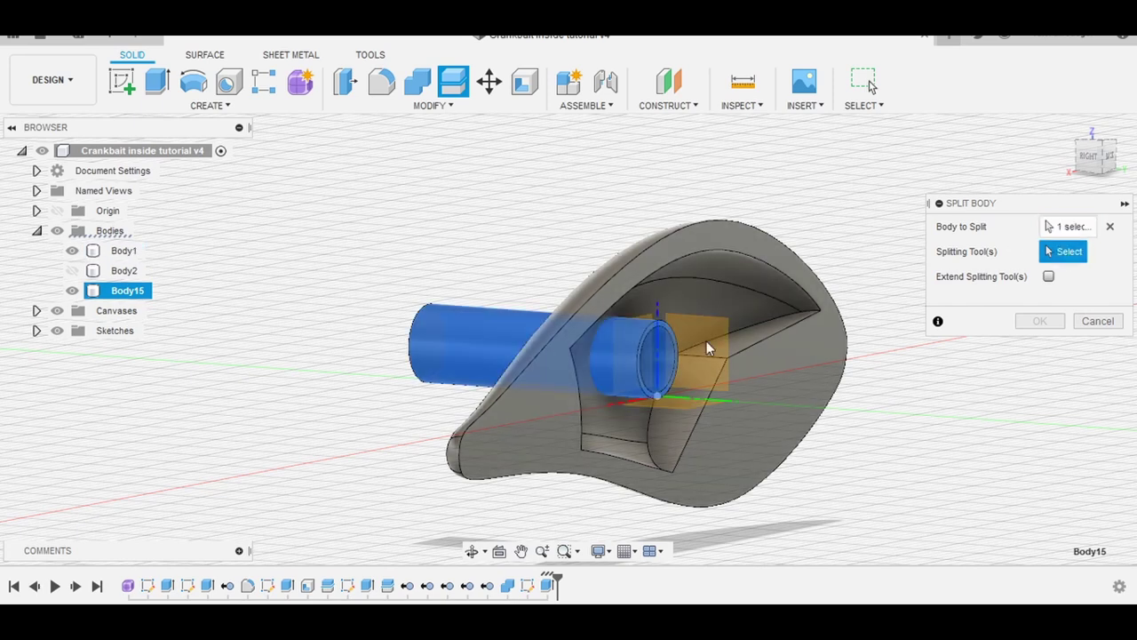
pyautogui.click(125, 255)
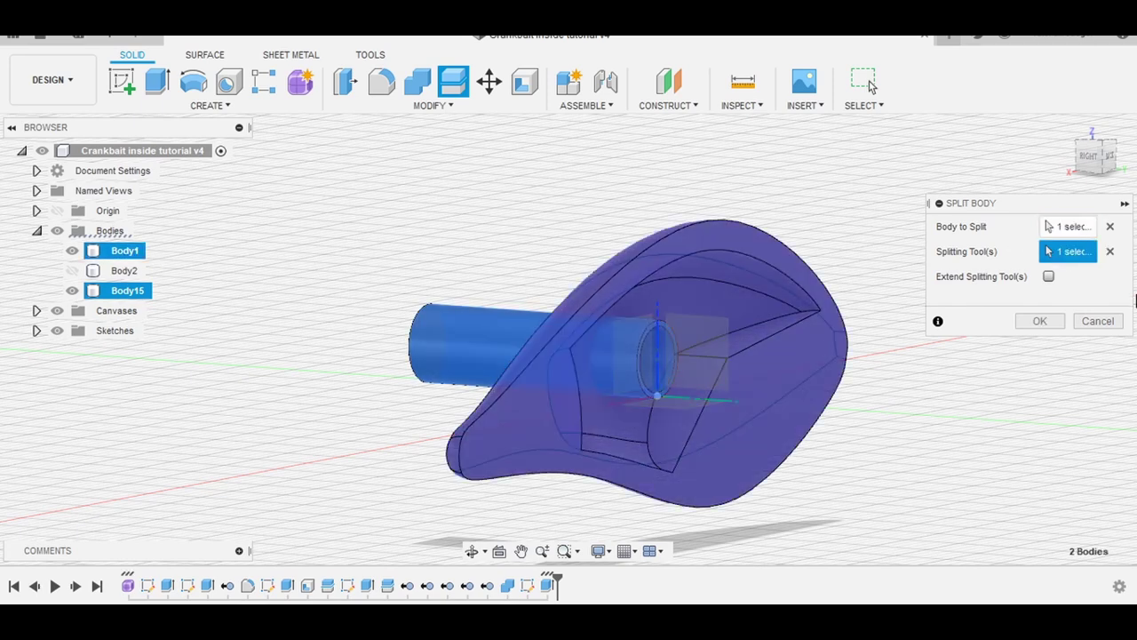
pyautogui.click(1044, 323)
# Hide and remove Body17, the protruding cylinder piece.
pyautogui.click(86, 314)
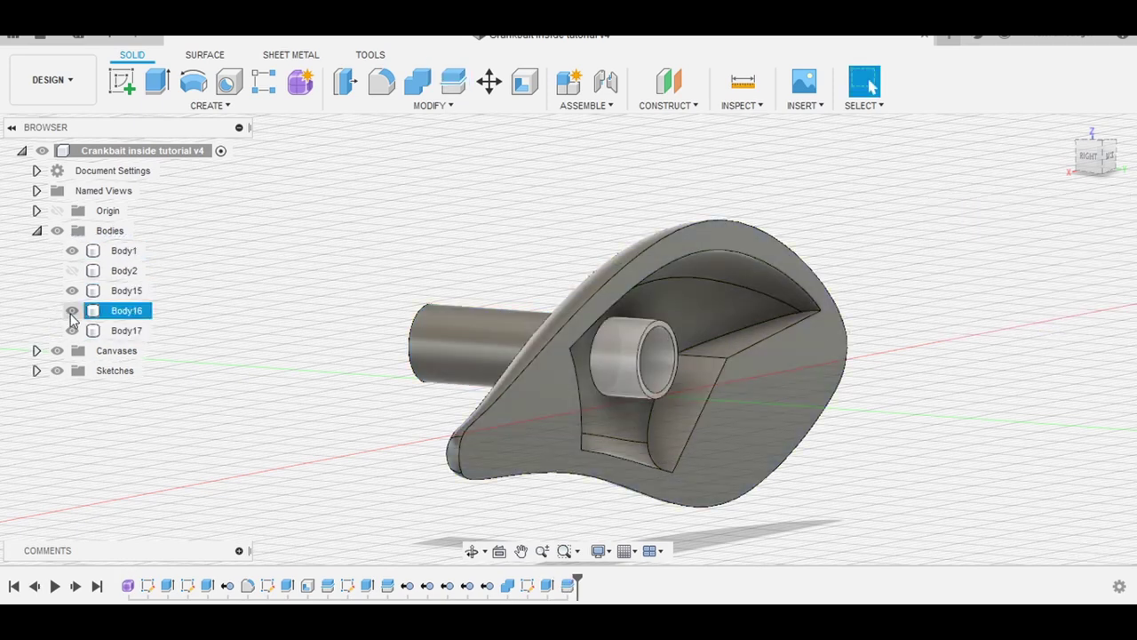
pyautogui.click(72, 331)
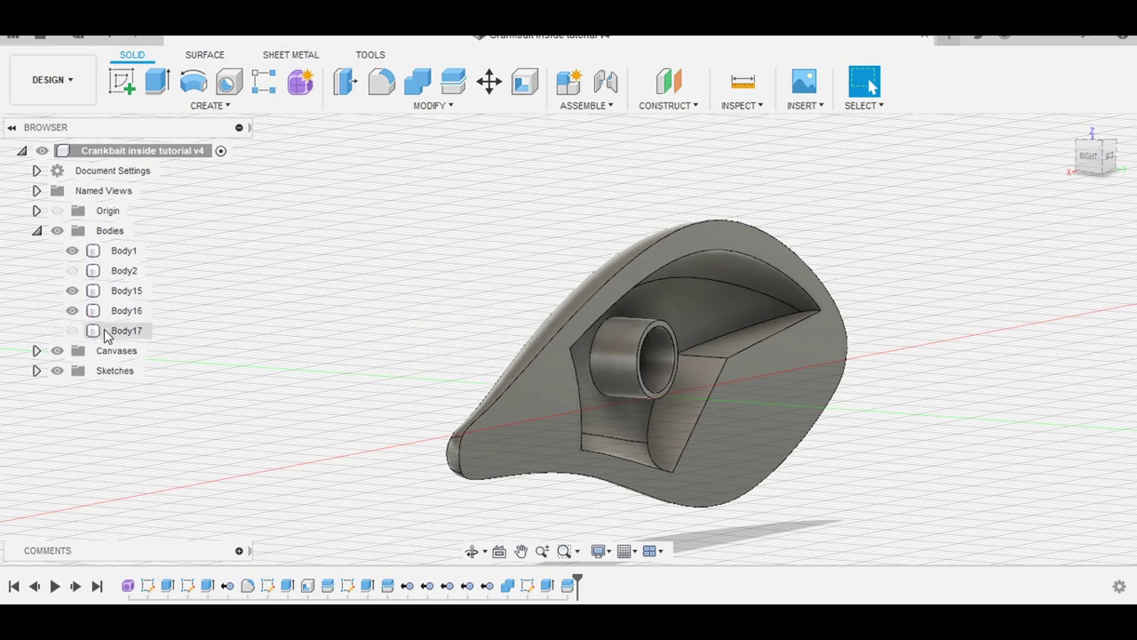
pyautogui.rightClick(107, 333)
pyautogui.click(162, 251)
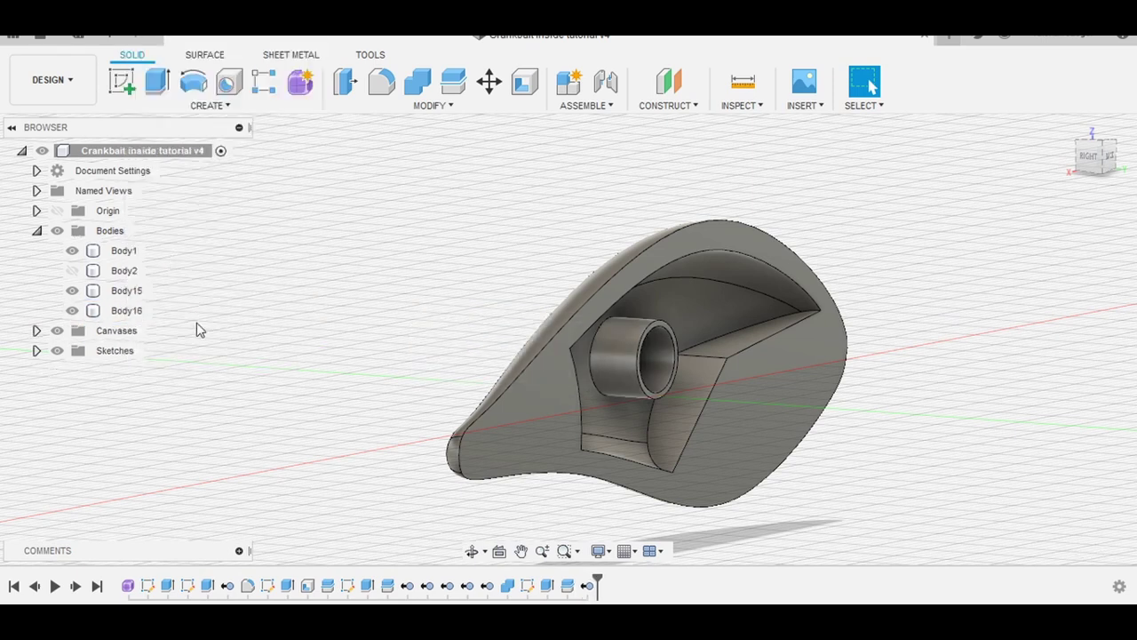
# Join the inner tube Body16 into Body1 with Combine, then view from the back.
pyautogui.click(418, 82)
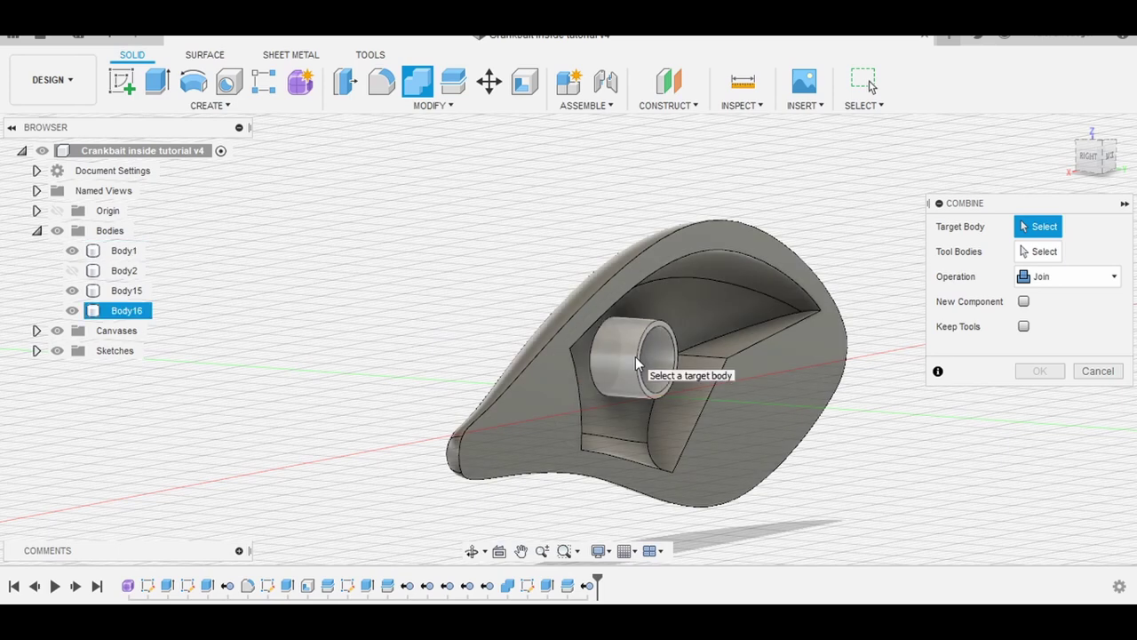
pyautogui.click(608, 292)
pyautogui.click(633, 369)
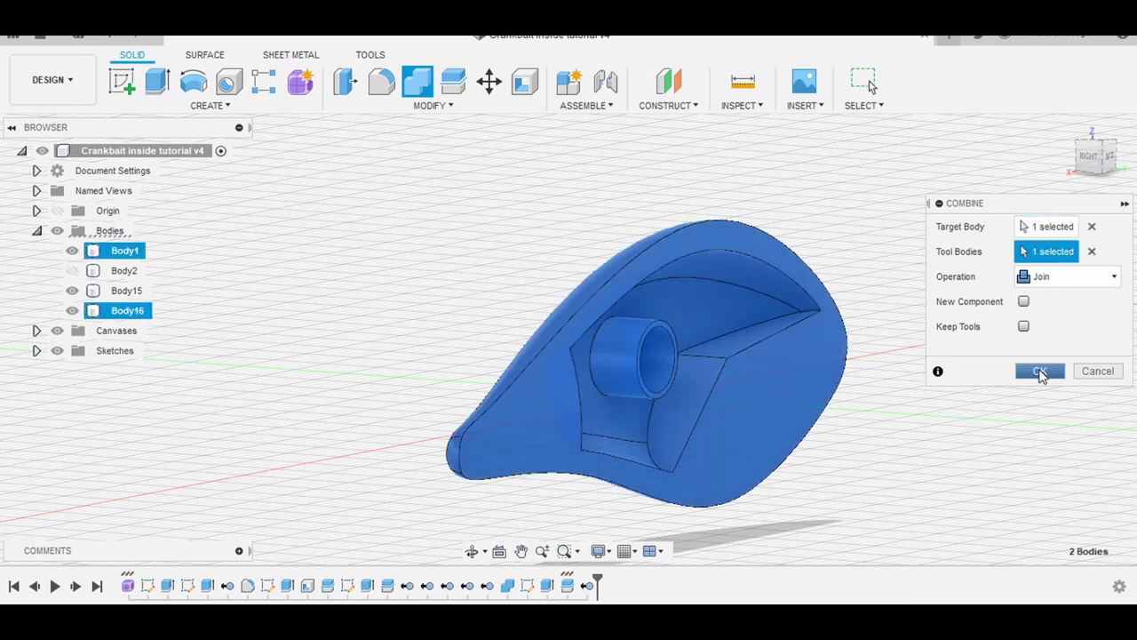
pyautogui.click(1040, 372)
pyautogui.keyDown('shift'); pyautogui.moveTo(825, 498); pyautogui.dragTo(743, 470, button='middle'); pyautogui.keyUp('shift')
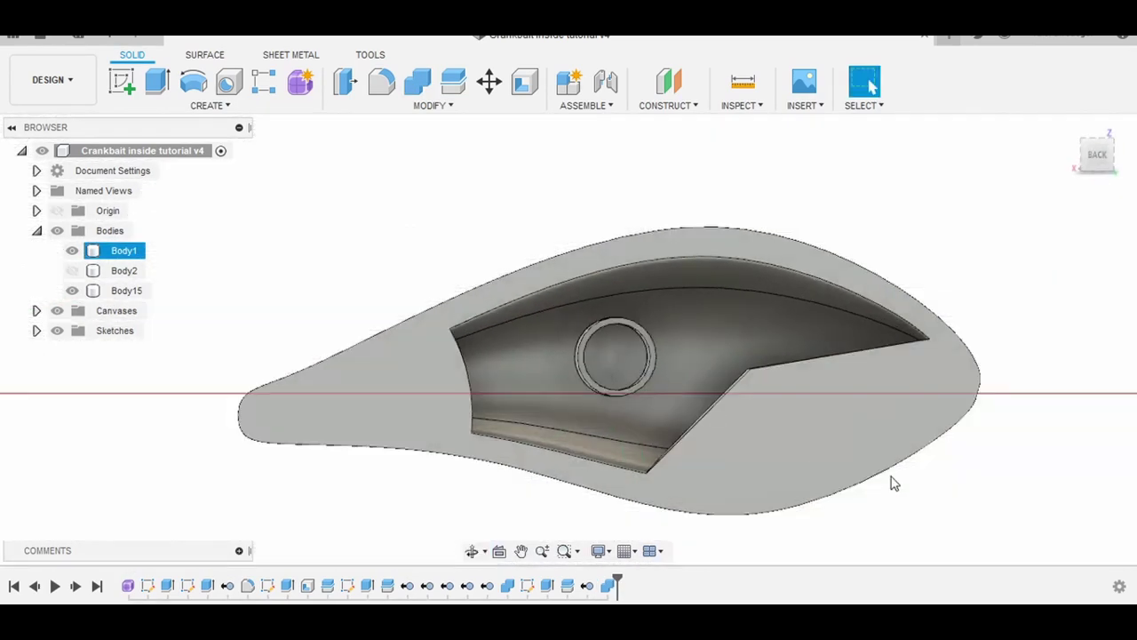
# Edit Sketch8, drag its cutting arc to enlarge the pocket, and finish the sketch.
pyautogui.moveTo(893, 483); pyautogui.dragTo(871, 417, button='middle')
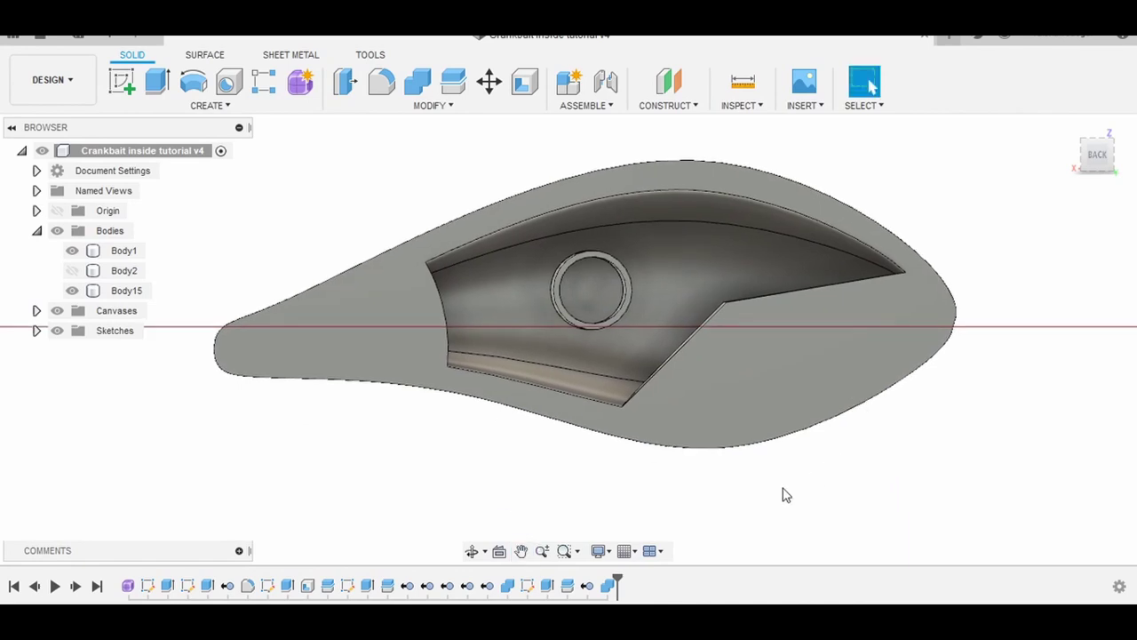
pyautogui.click(346, 589)
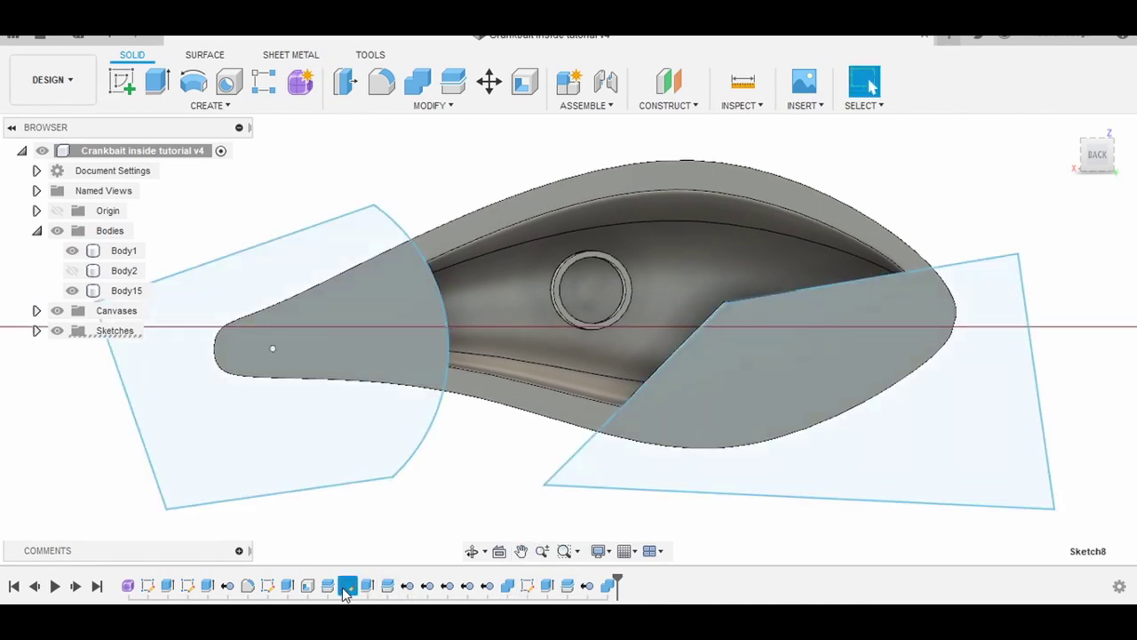
pyautogui.rightClick(346, 589)
pyautogui.click(381, 420)
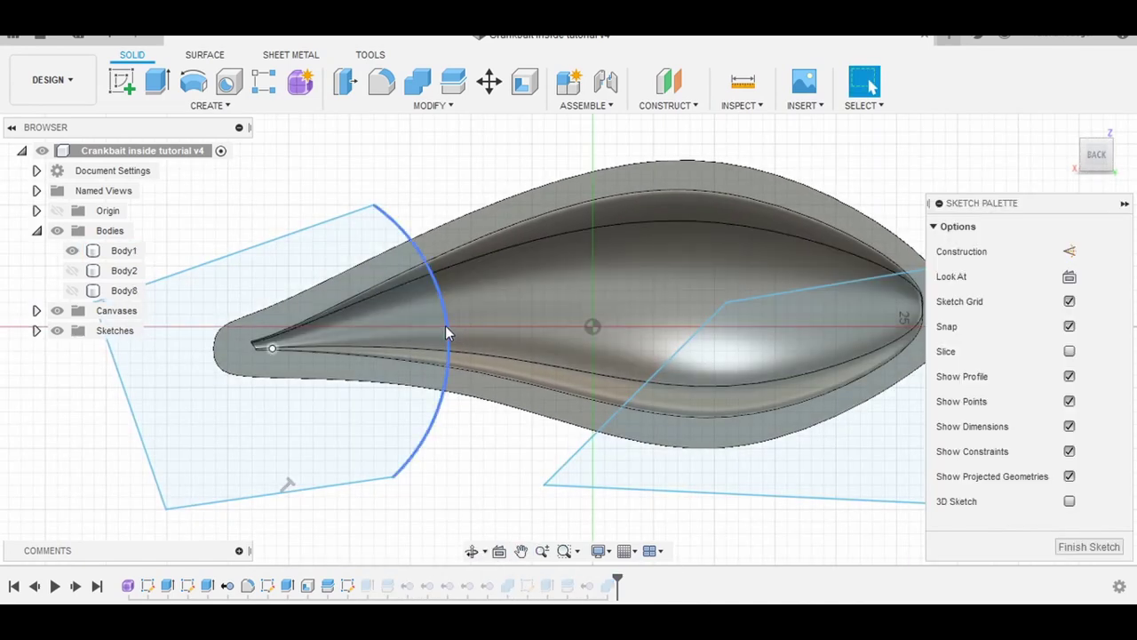
pyautogui.moveTo(445, 326); pyautogui.dragTo(385, 336)
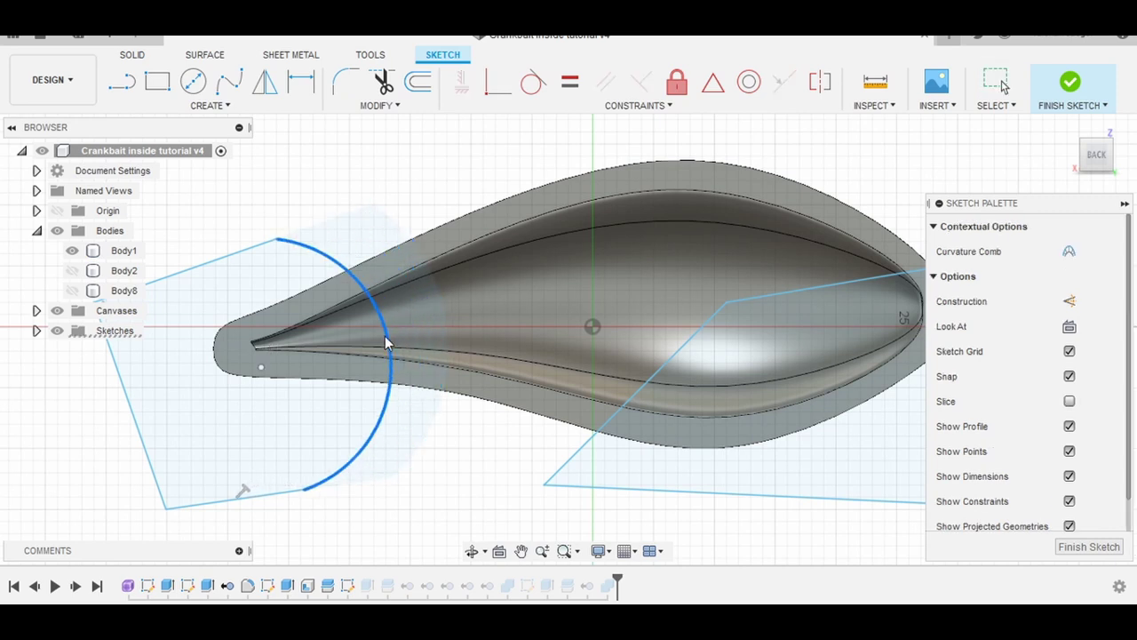
pyautogui.click(1087, 547)
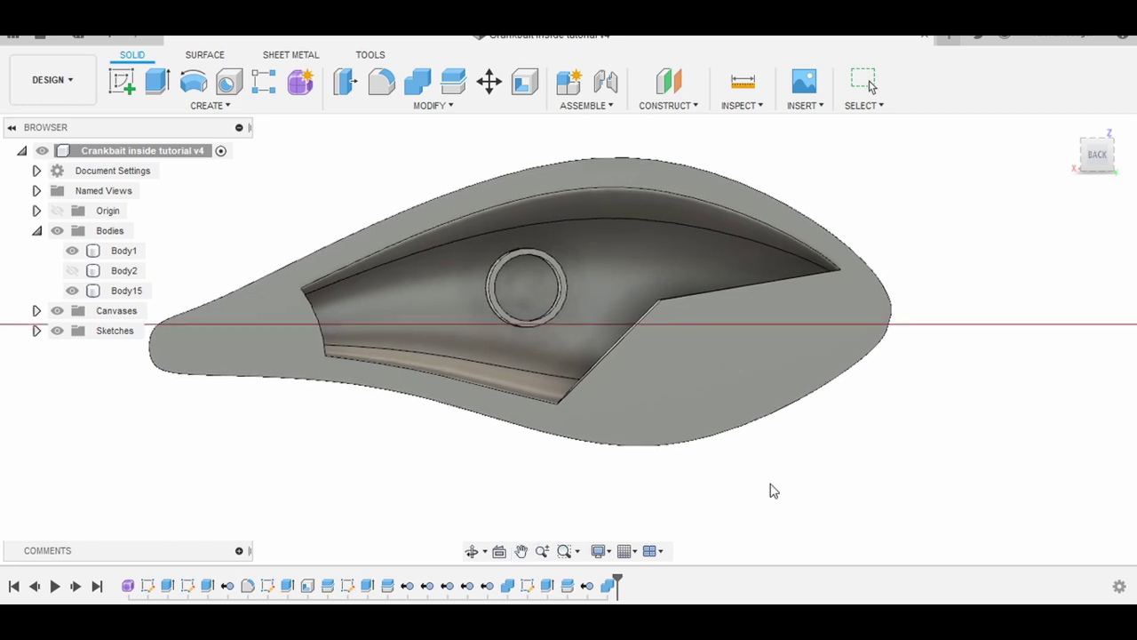
pyautogui.moveTo(772, 490); pyautogui.dragTo(919, 444)
pyautogui.press('Escape')
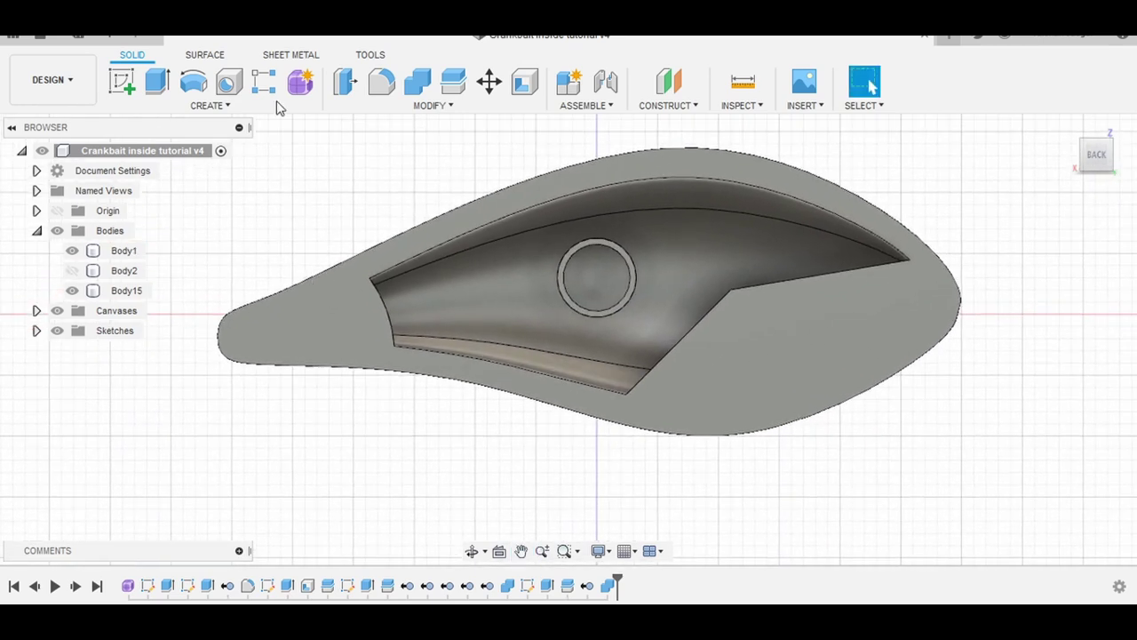
# Create an 8.25 mm quadball at the round boss in the pocket as new body Body18.
pyautogui.click(302, 82)
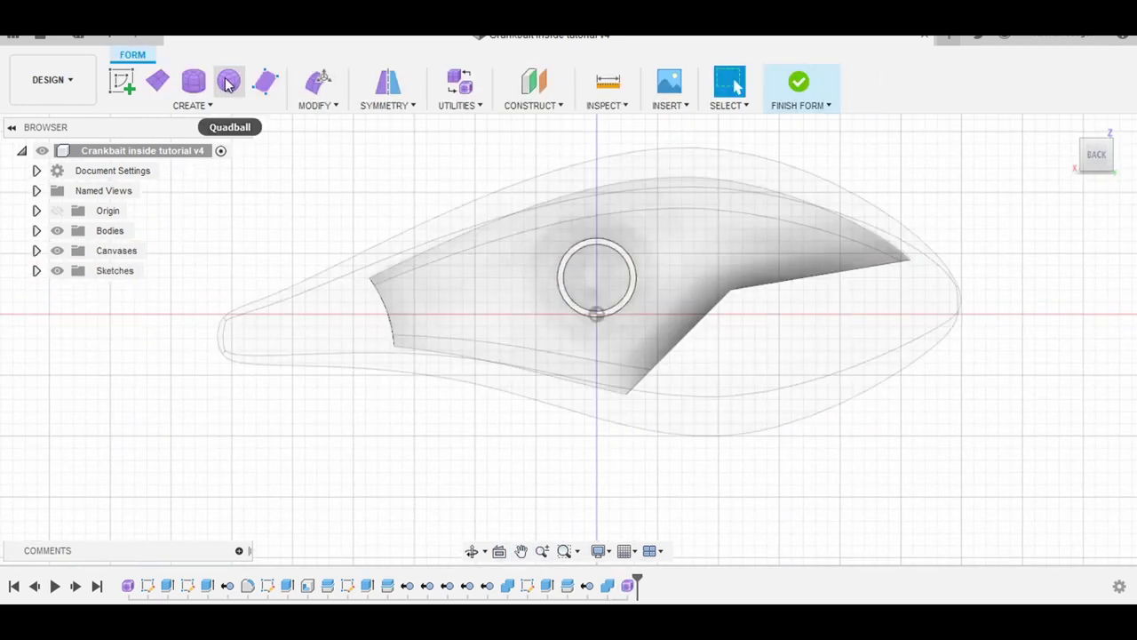
pyautogui.click(229, 83)
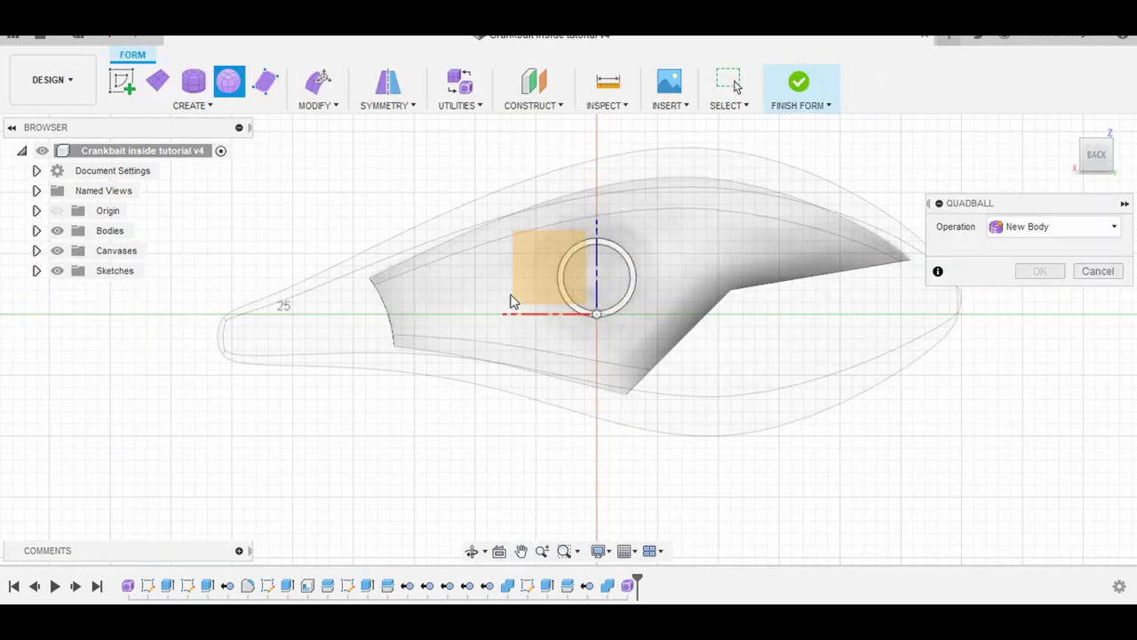
pyautogui.click(595, 315)
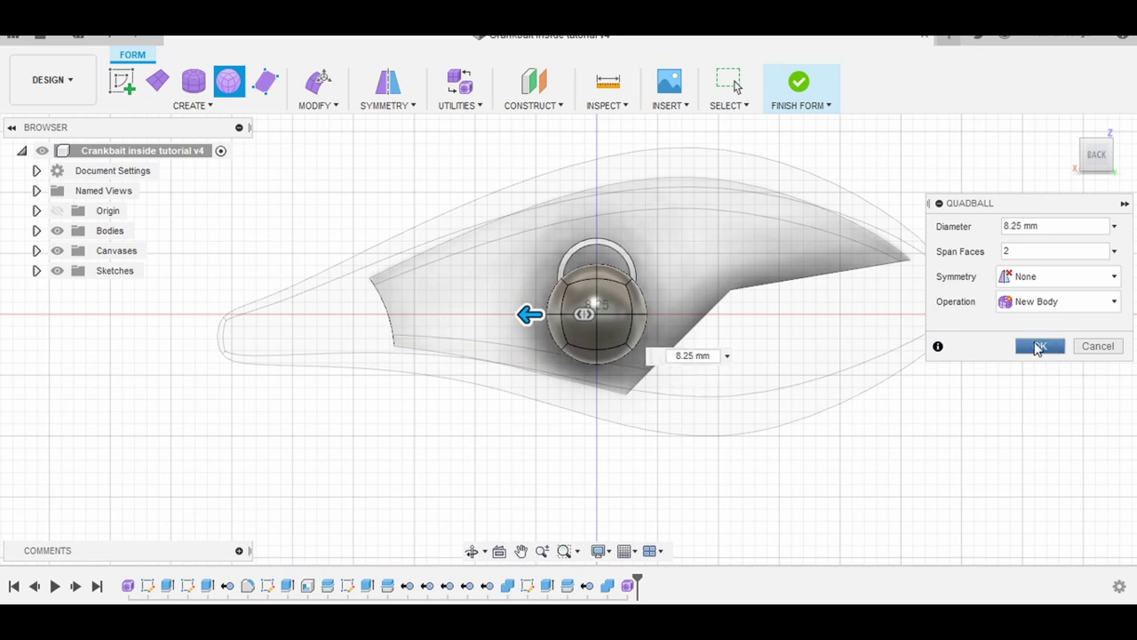
pyautogui.click(1038, 345)
pyautogui.click(816, 87)
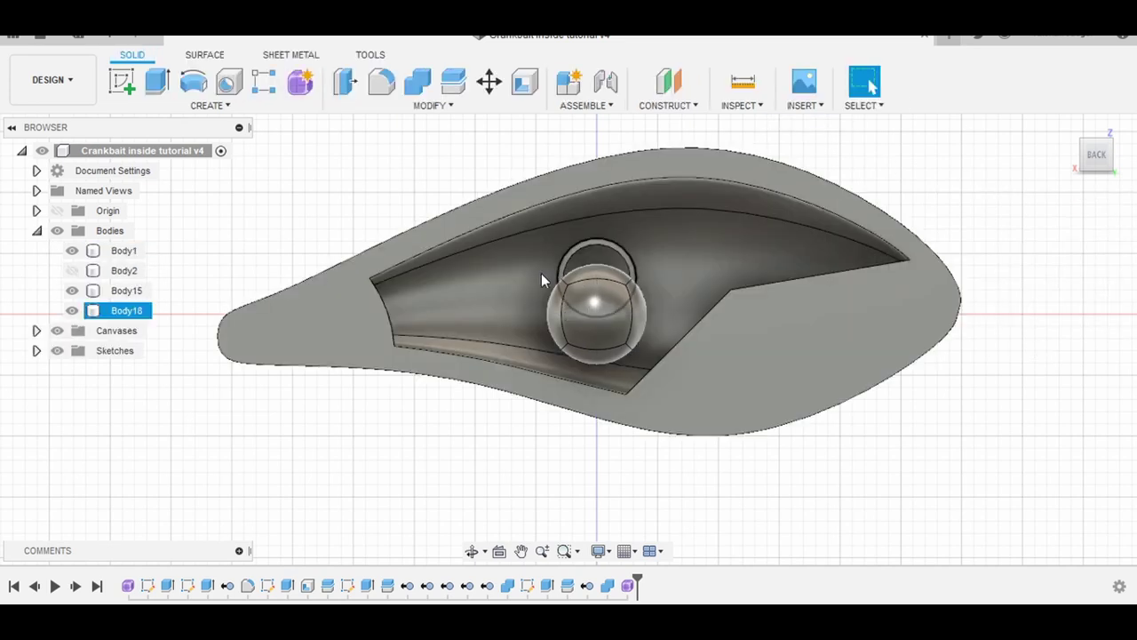
# Move the ball Body18 toward the lure's rounded head end.
pyautogui.click(488, 82)
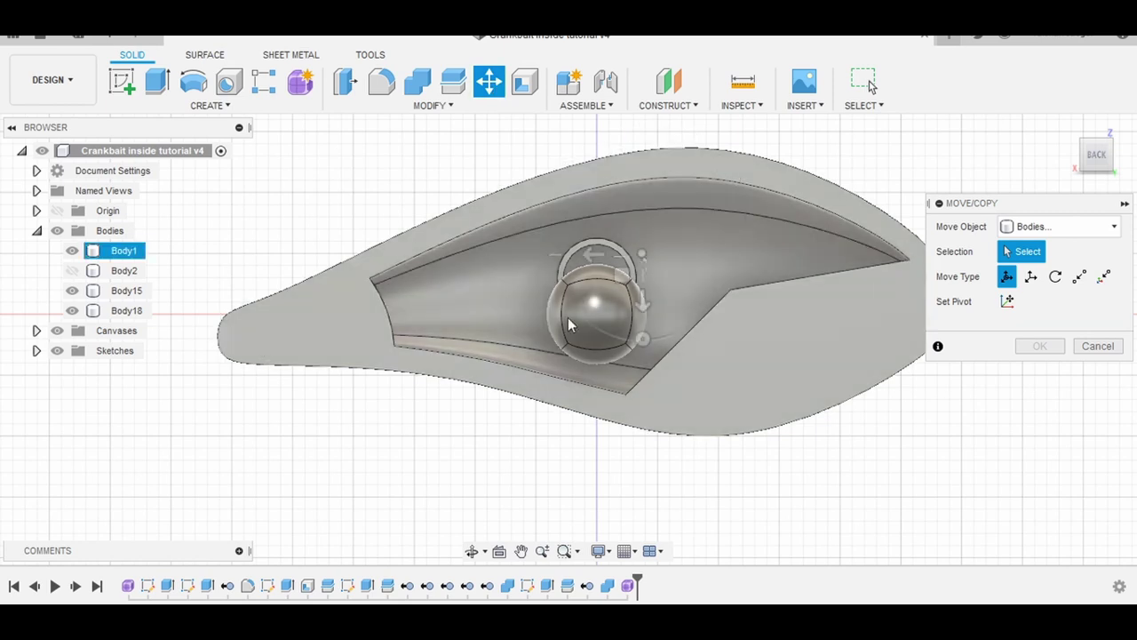
pyautogui.click(595, 320)
pyautogui.click(596, 322)
pyautogui.moveTo(572, 335)
pyautogui.mouseDown()
pyautogui.moveTo(754, 337)
pyautogui.moveTo(814, 356)
pyautogui.moveTo(776, 370)
pyautogui.mouseUp()
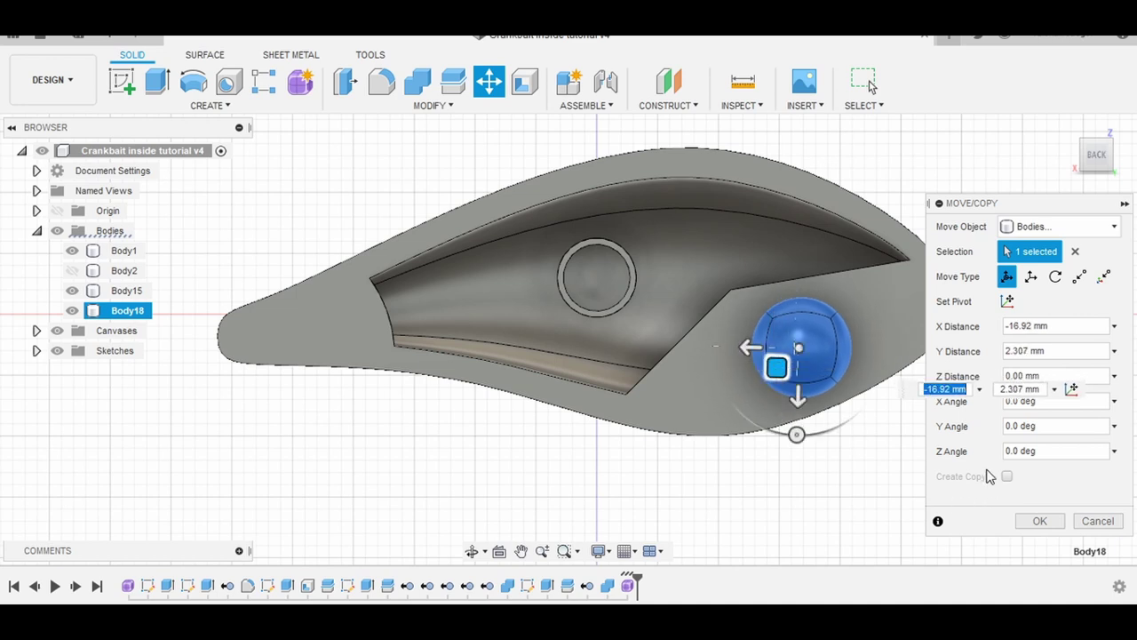
pyautogui.click(1040, 522)
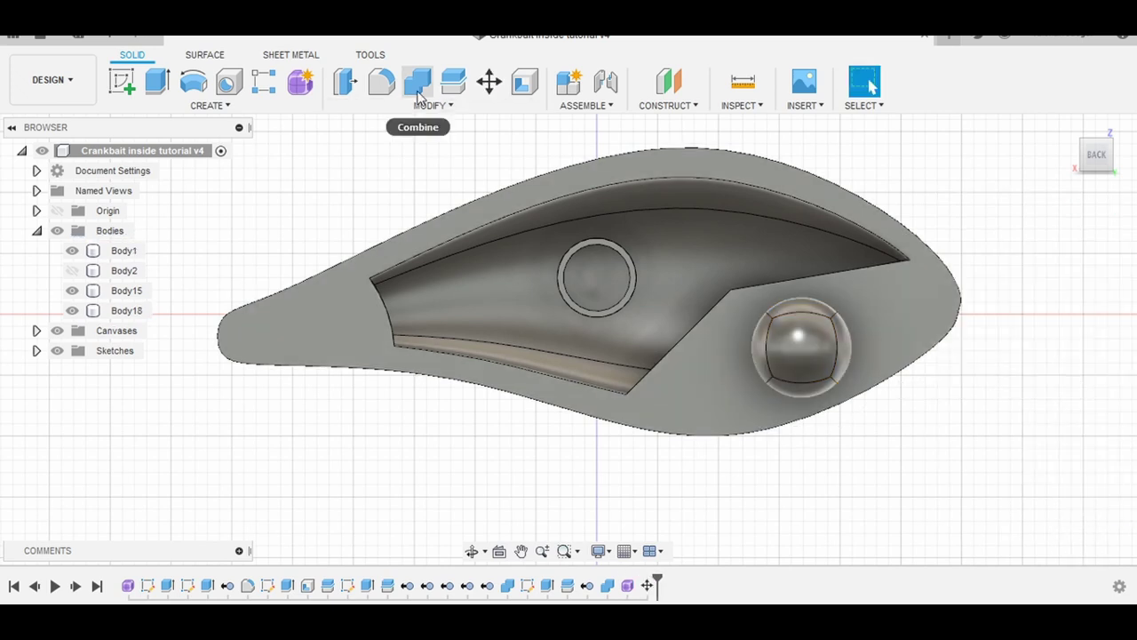
# Cut Body18 from Body1 with Combine to leave a spherical rattle recess.
pyautogui.click(417, 81)
pyautogui.click(722, 388)
pyautogui.click(789, 345)
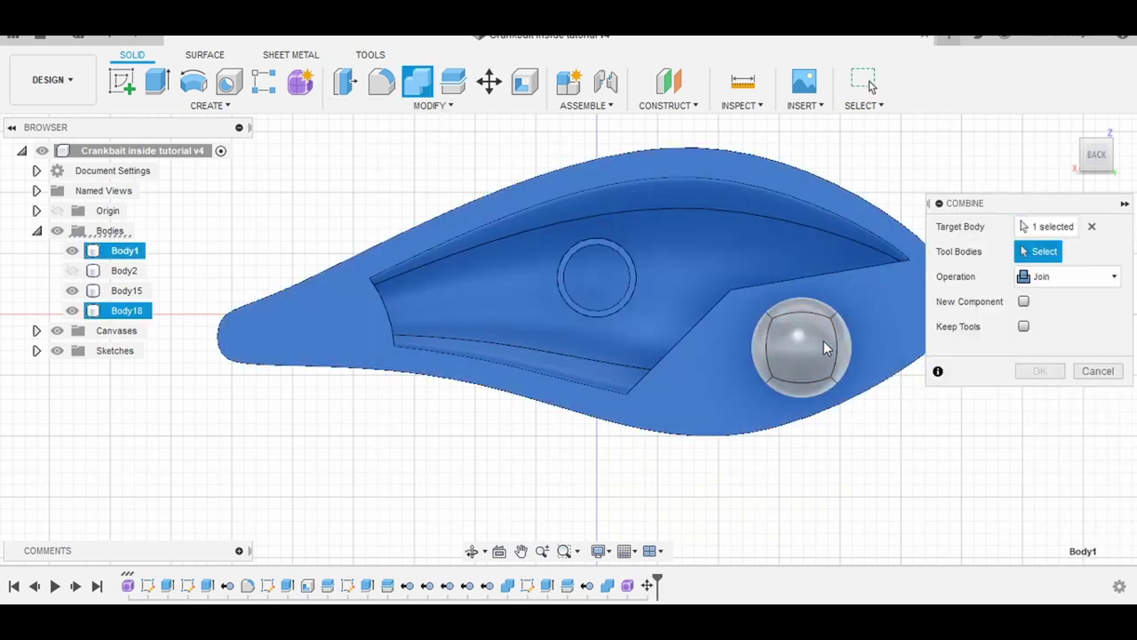
pyautogui.click(1046, 276)
pyautogui.click(1046, 321)
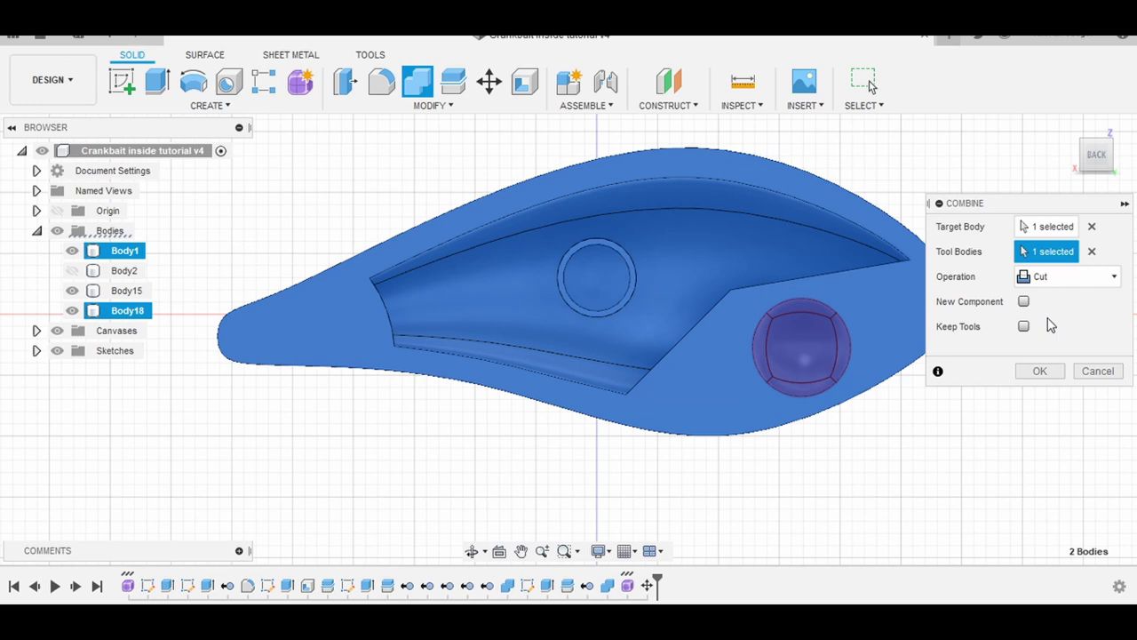
pyautogui.click(1039, 370)
pyautogui.keyDown('shift'); pyautogui.moveTo(701, 465); pyautogui.dragTo(713, 462, button='middle'); pyautogui.keyUp('shift')
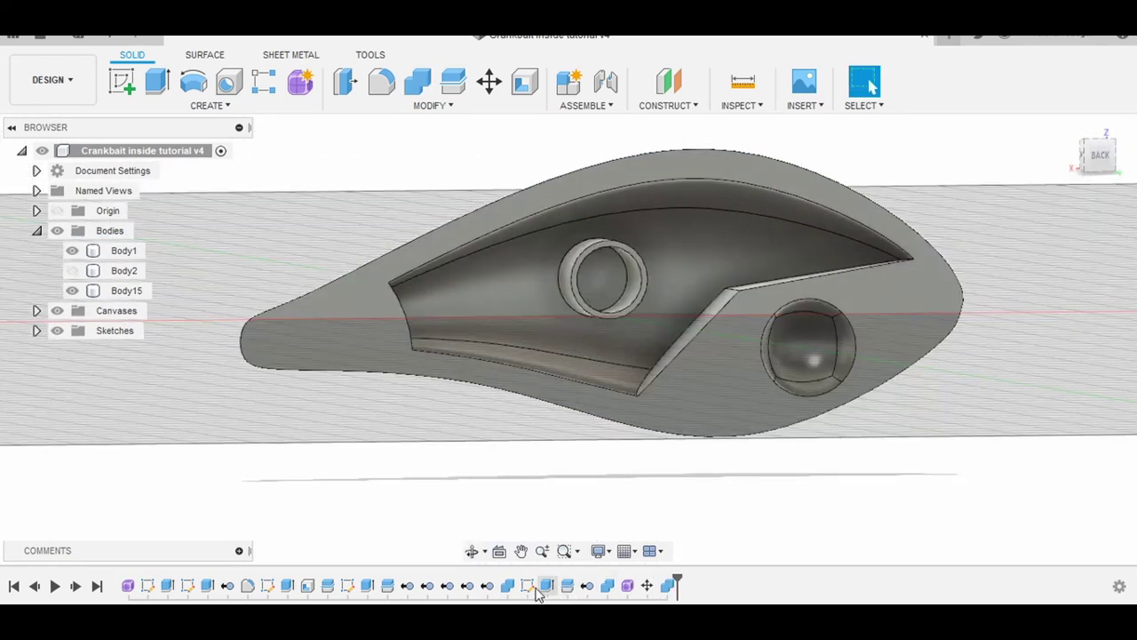
# Edit Sketch8, moving two head-side profile corners so the corner sits at X −5, Z −13 mm.
pyautogui.click(527, 586)
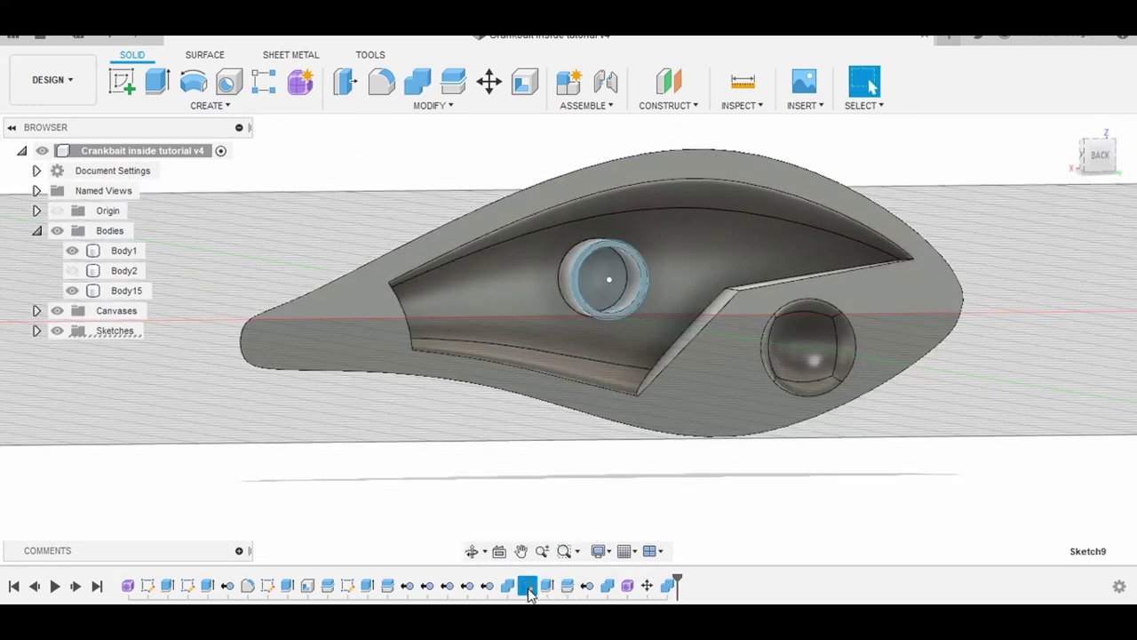
pyautogui.click(347, 586)
pyautogui.rightClick(347, 587)
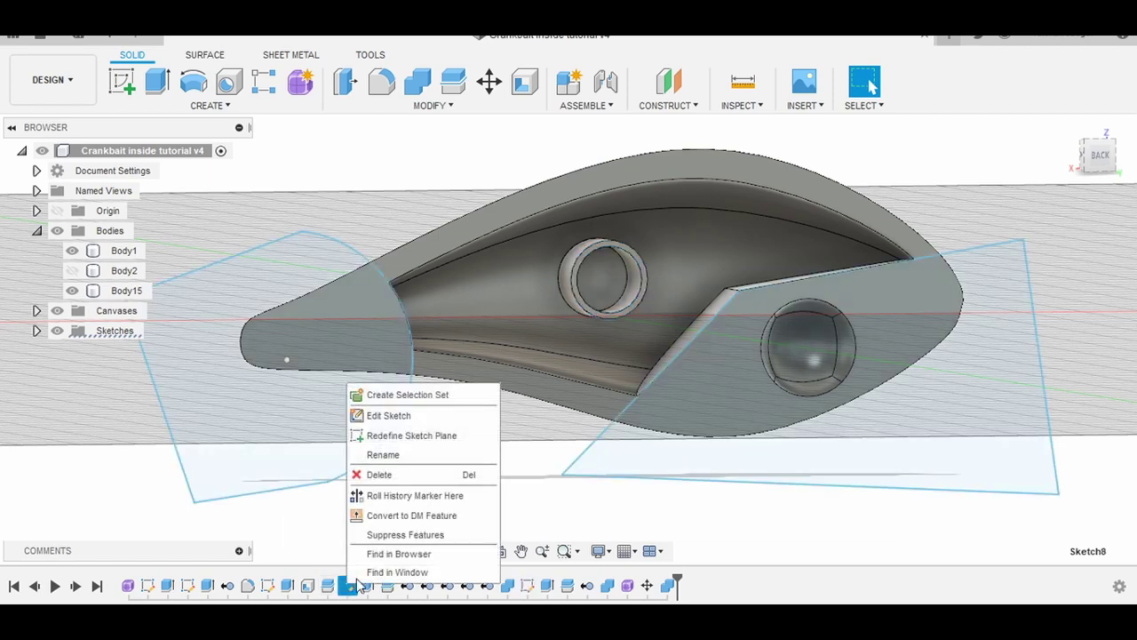
pyautogui.click(412, 418)
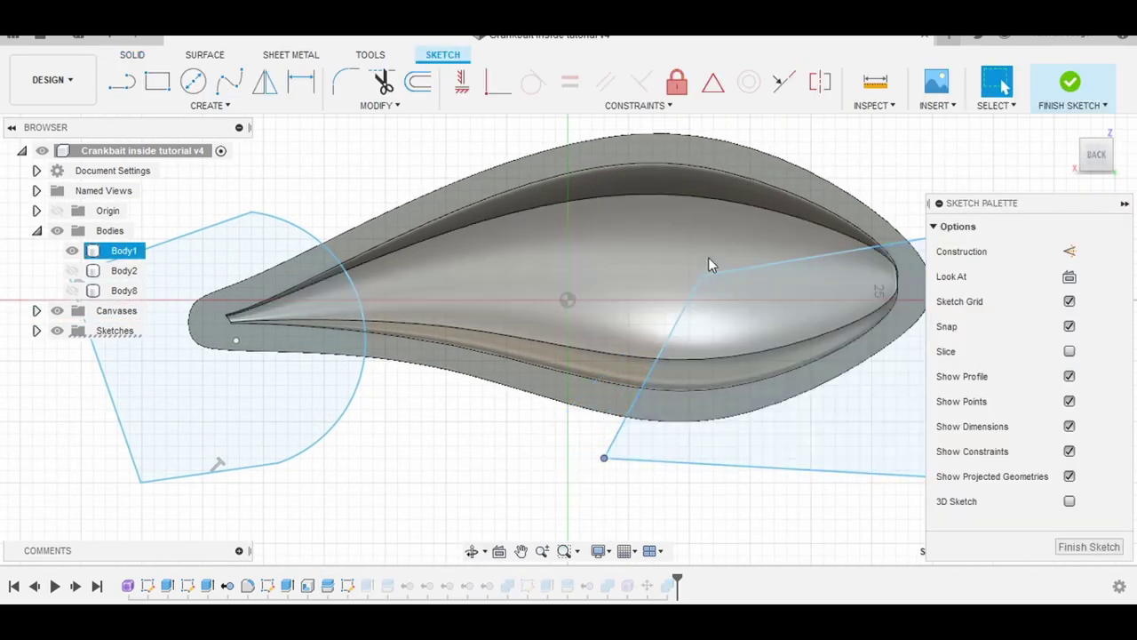
pyautogui.moveTo(700, 277); pyautogui.dragTo(678, 277)
pyautogui.moveTo(607, 460); pyautogui.dragTo(629, 460)
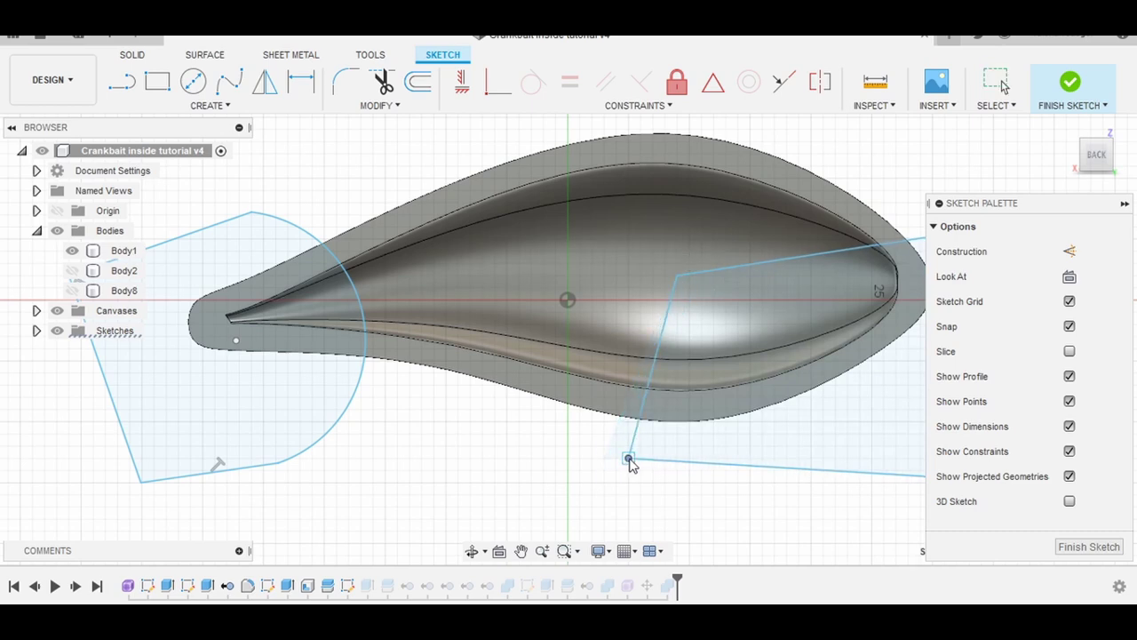
pyautogui.click(1088, 547)
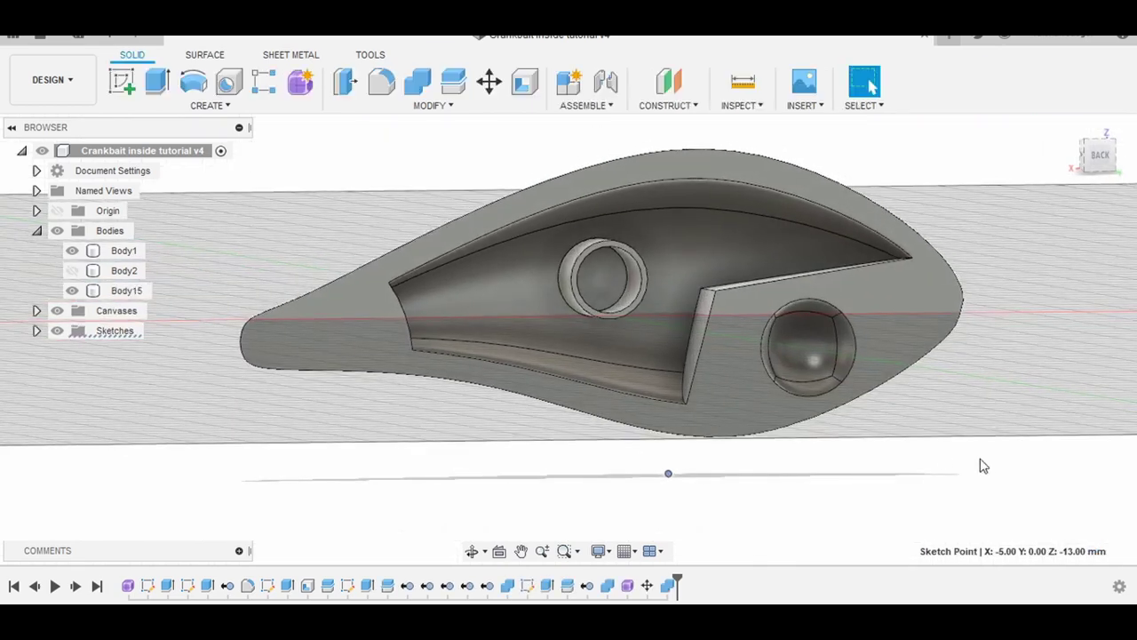
pyautogui.moveTo(980, 465)
pyautogui.keyDown('shift'); pyautogui.mouseDown(button='middle')
pyautogui.moveTo(929, 444)
pyautogui.moveTo(759, 438)
pyautogui.mouseUp(button='middle'); pyautogui.keyUp('shift')
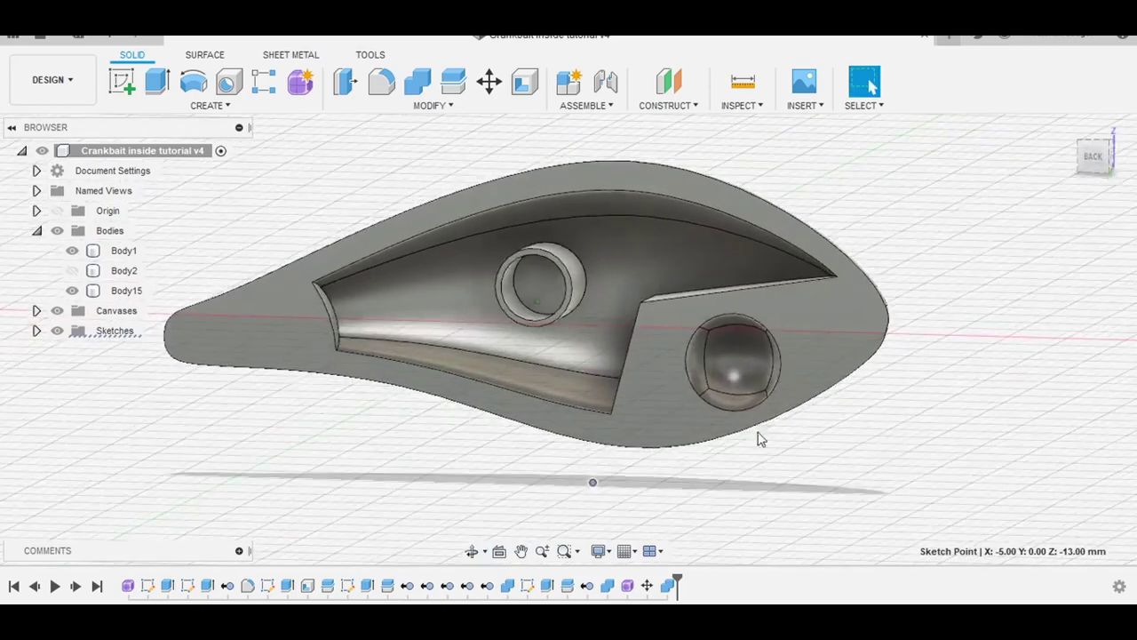
# Show the lip body Body2 alongside the lure half's pocket.
pyautogui.click(75, 273)
pyautogui.click(72, 270)
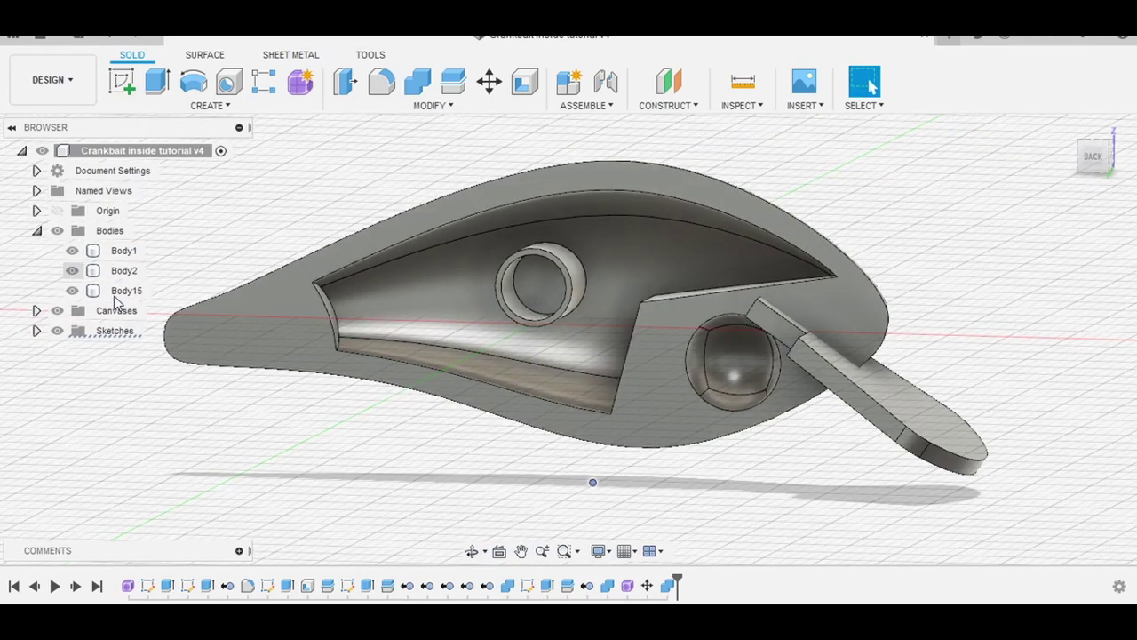
pyautogui.moveTo(787, 475)
pyautogui.keyDown('shift'); pyautogui.mouseDown(button='middle')
pyautogui.moveTo(822, 450)
pyautogui.moveTo(810, 458)
pyautogui.mouseUp(button='middle'); pyautogui.keyUp('shift')
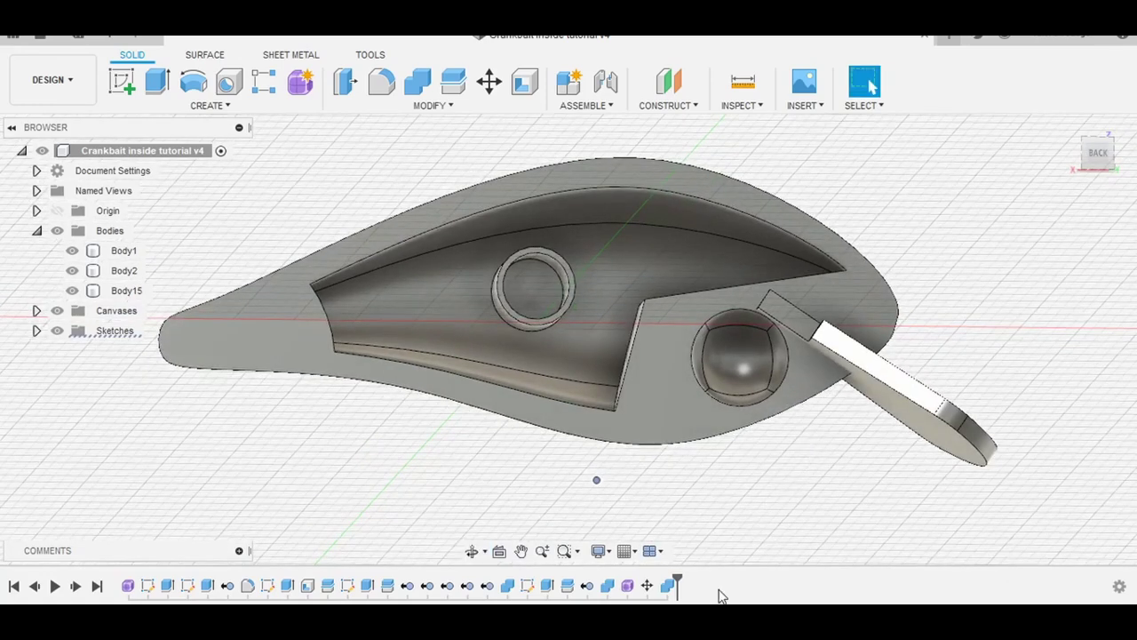
# Adjust the ball's move to X 1.719 mm and Z −0.087 mm, shifting the rattle recess.
pyautogui.rightClick(646, 586)
pyautogui.click(764, 414)
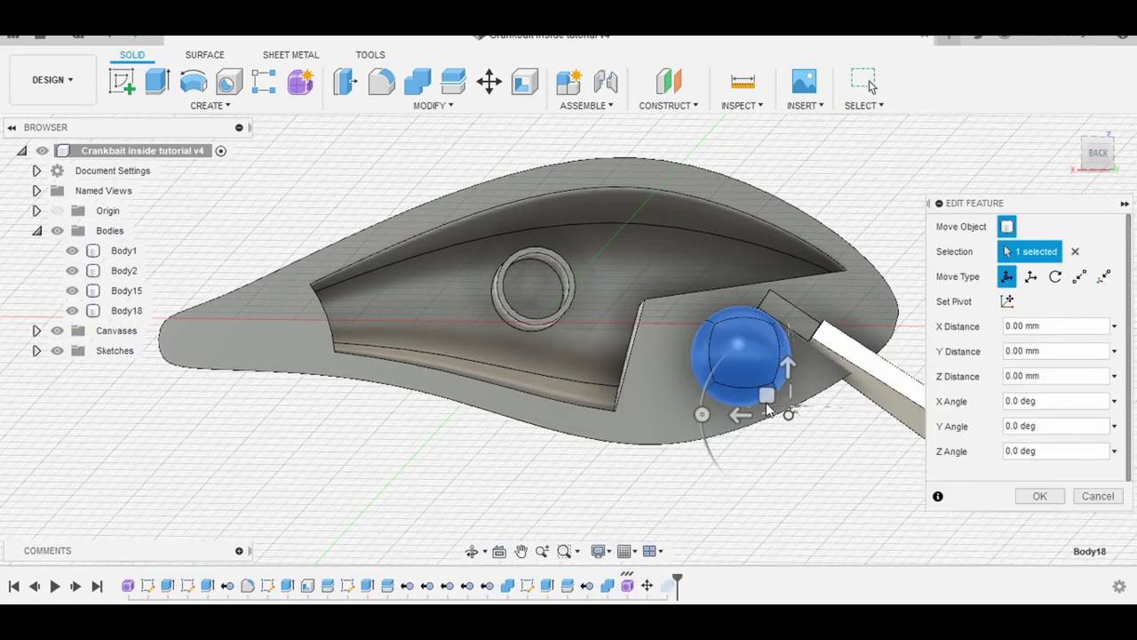
pyautogui.moveTo(769, 398); pyautogui.dragTo(749, 402)
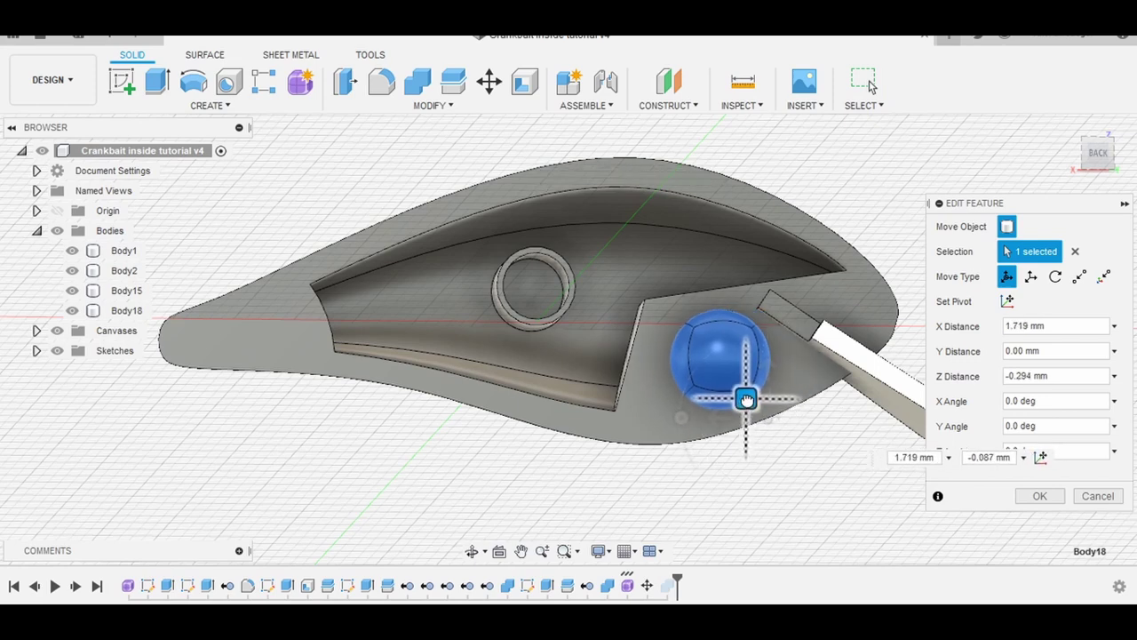
pyautogui.click(1041, 497)
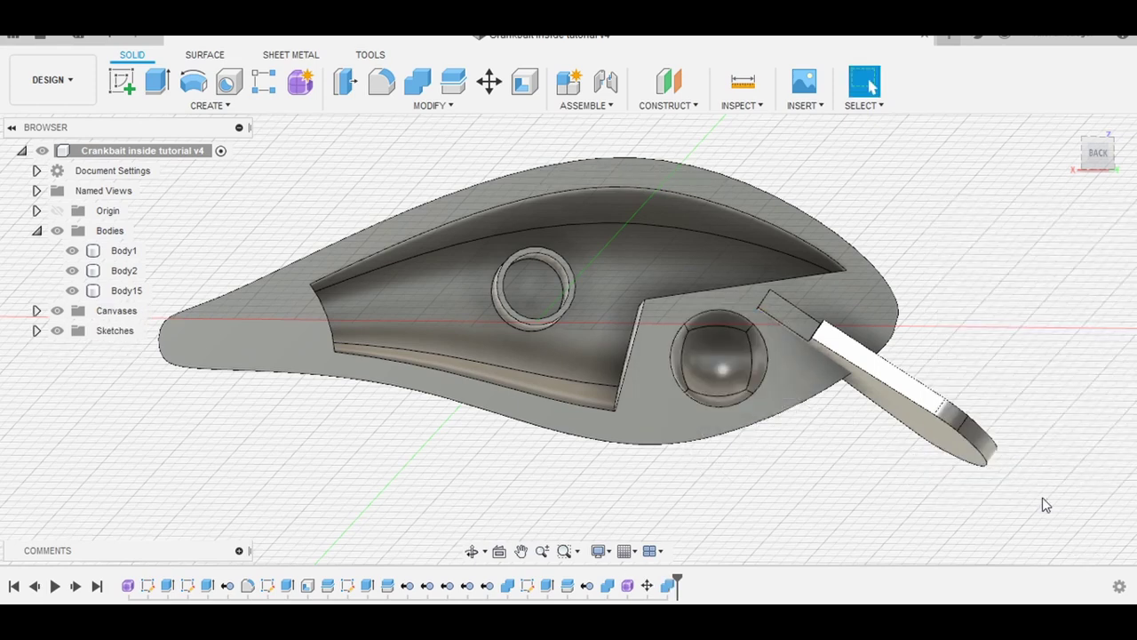
# Edit Sketch8, shifting the cutting profile corner left to X −6, Z −13 mm.
pyautogui.rightClick(348, 586)
pyautogui.click(391, 416)
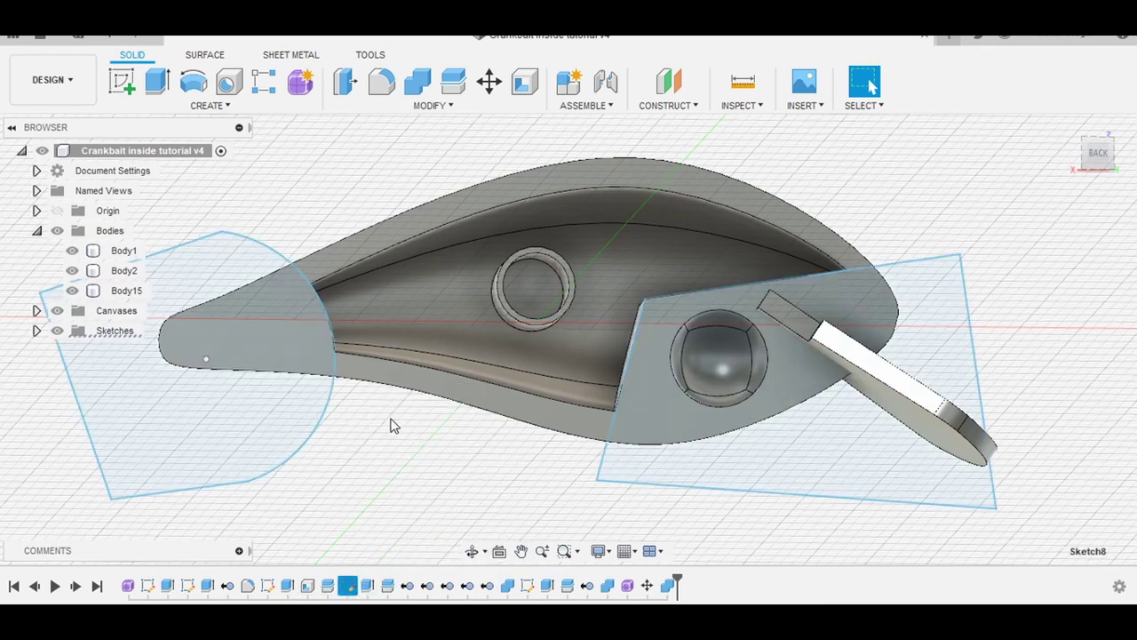
pyautogui.moveTo(643, 299); pyautogui.dragTo(634, 310)
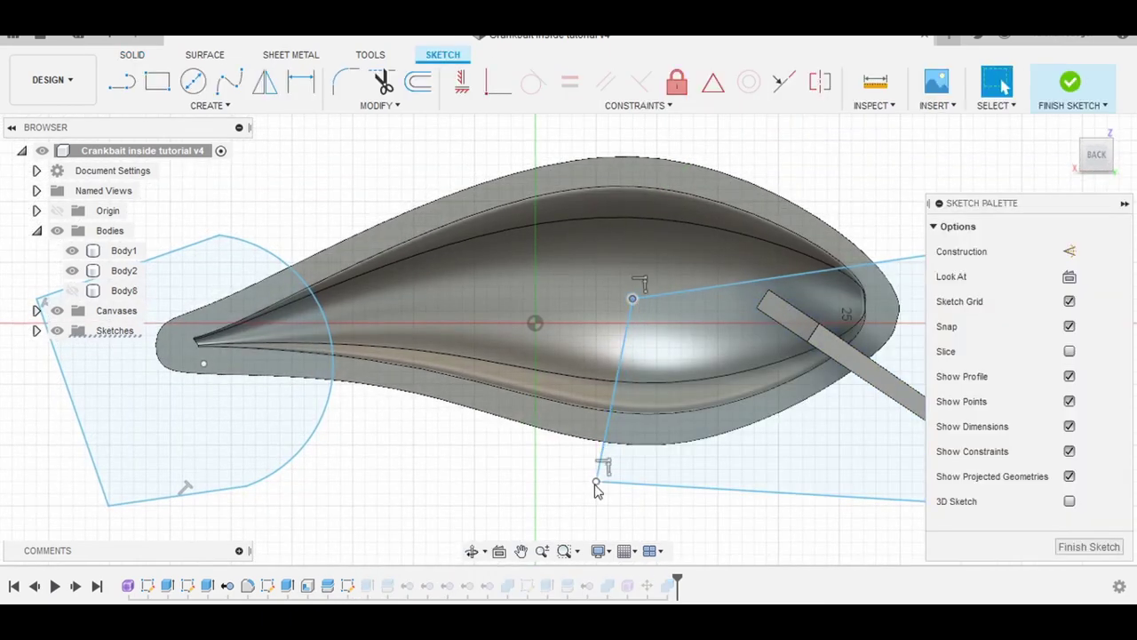
pyautogui.click(1120, 546)
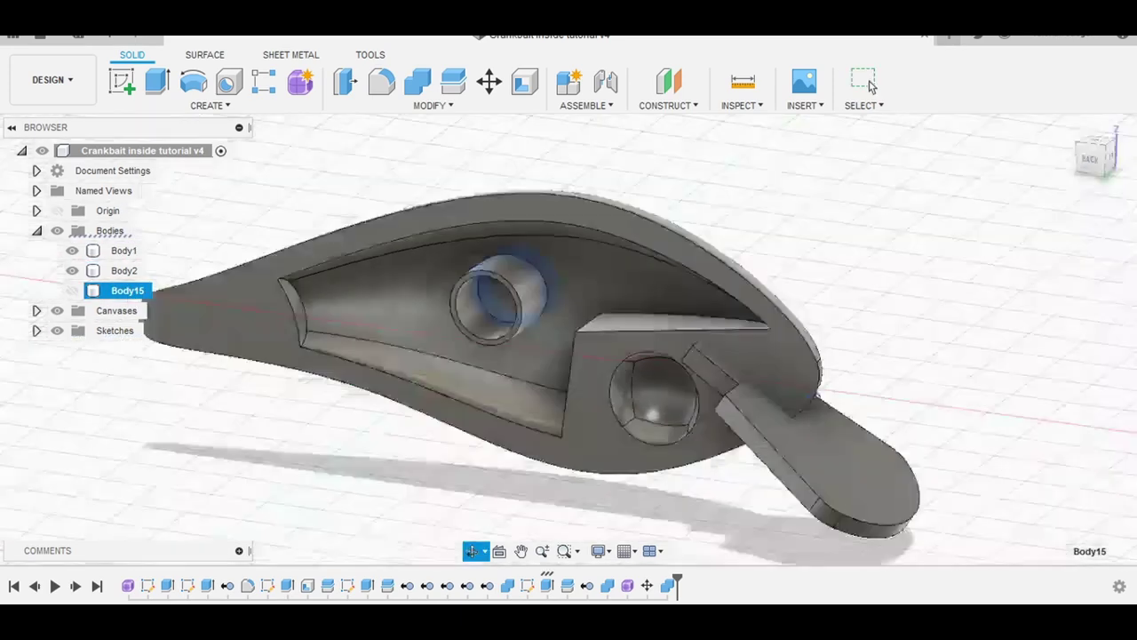
pyautogui.keyDown('shift'); pyautogui.moveTo(793, 348); pyautogui.dragTo(698, 402, button='middle'); pyautogui.keyUp('shift')
# Remove Body15, leaving only Body1 and Body2, and view the lure from the back.
pyautogui.rightClick(130, 295)
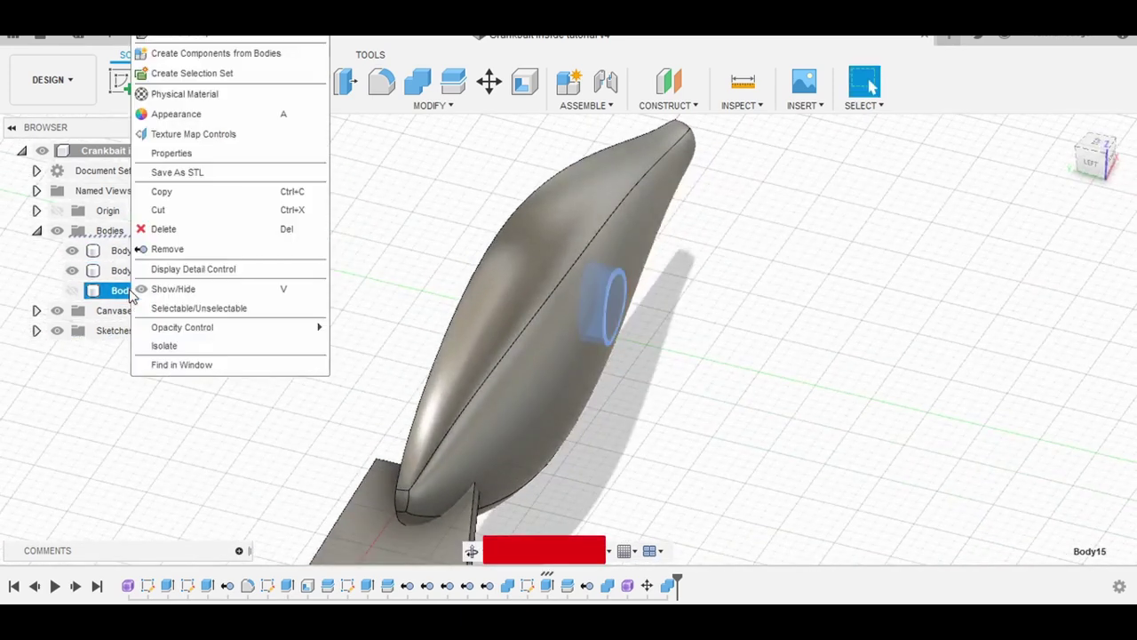
pyautogui.click(182, 252)
pyautogui.keyDown('shift'); pyautogui.moveTo(767, 438); pyautogui.dragTo(927, 405, button='middle'); pyautogui.keyUp('shift')
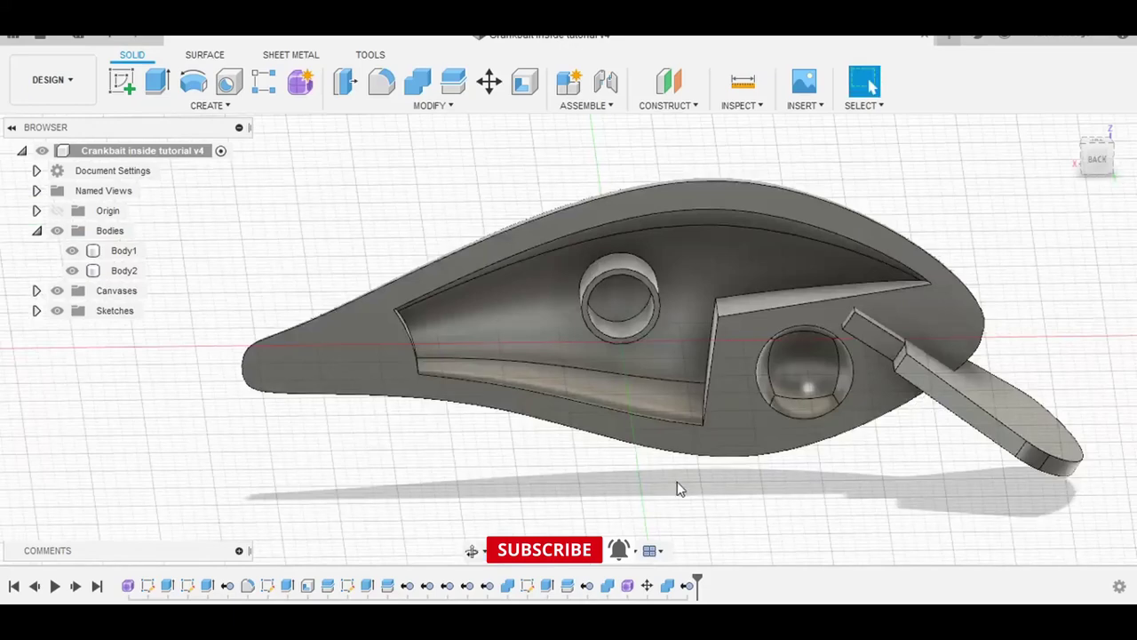
pyautogui.moveTo(676, 488)
pyautogui.keyDown('shift'); pyautogui.mouseDown(button='middle')
pyautogui.moveTo(208, 388)
pyautogui.moveTo(404, 482)
pyautogui.mouseUp(button='middle'); pyautogui.keyUp('shift')
# Copy and paste the lip Body2 in place as a new body, Body19.
pyautogui.click(125, 270)
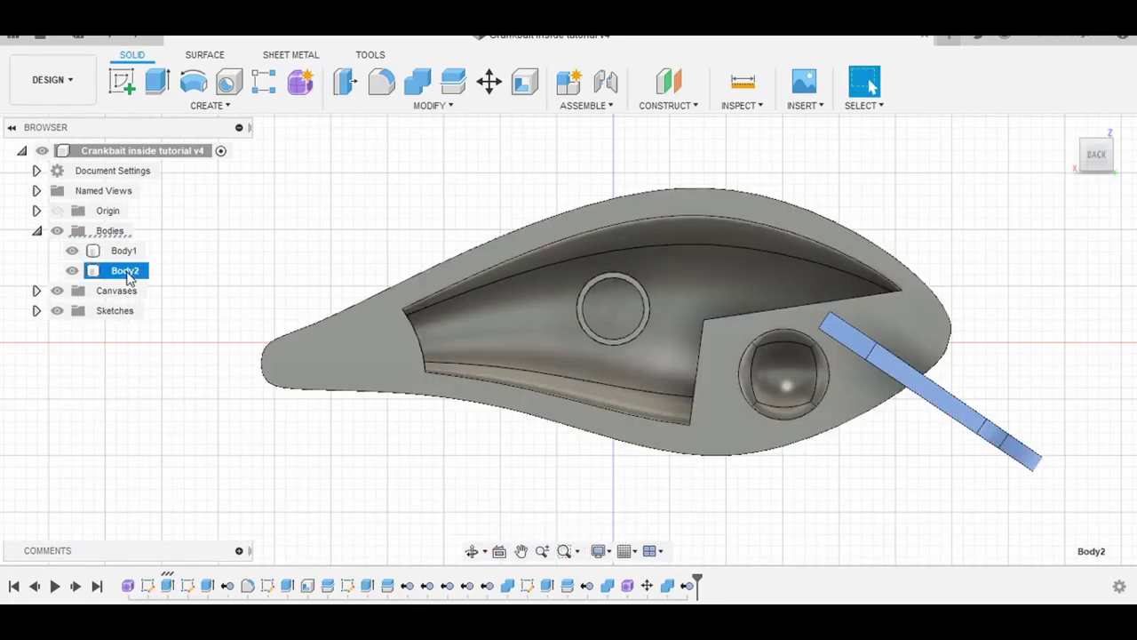
pyautogui.rightClick(127, 271)
pyautogui.click(173, 194)
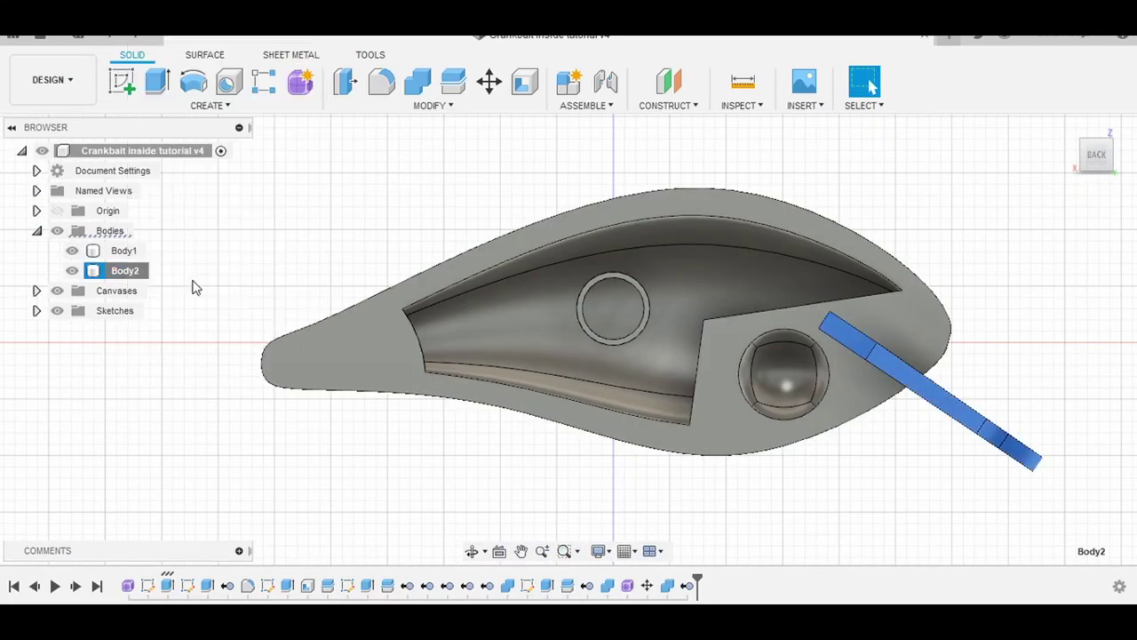
pyautogui.rightClick(163, 437)
pyautogui.click(143, 293)
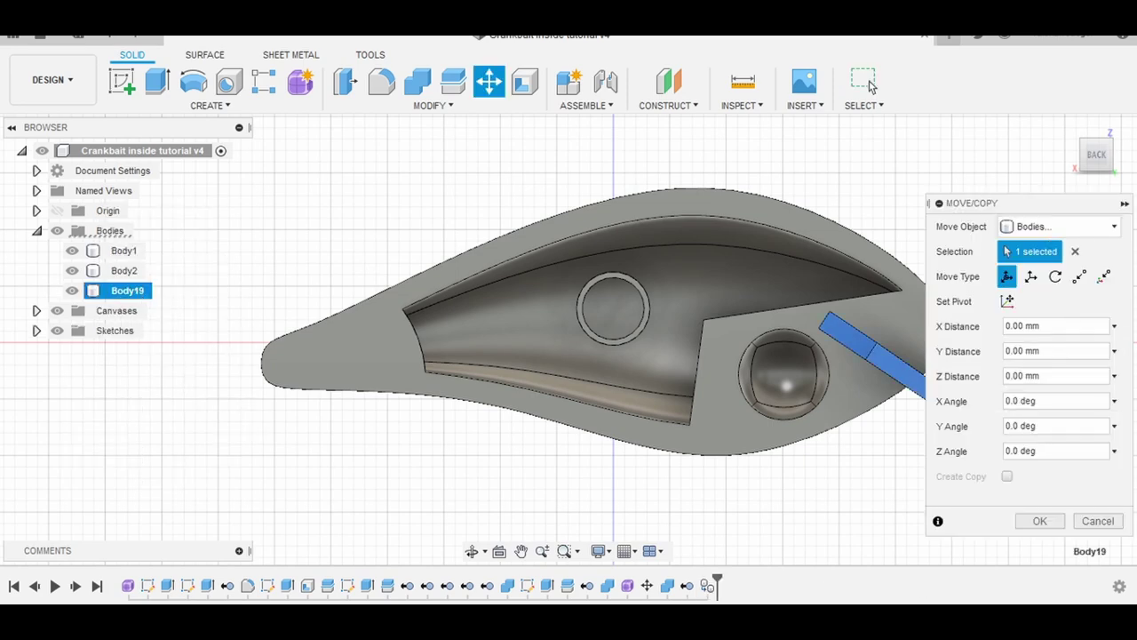
pyautogui.click(1039, 521)
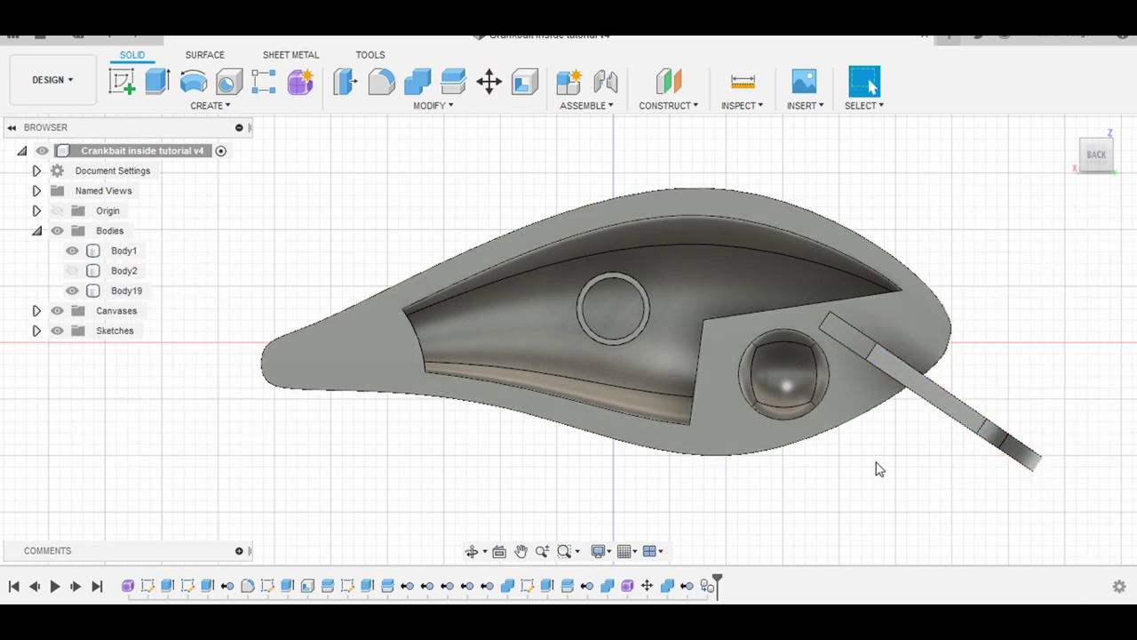
pyautogui.keyDown('shift'); pyautogui.moveTo(876, 467); pyautogui.dragTo(751, 500, button='middle'); pyautogui.keyUp('shift')
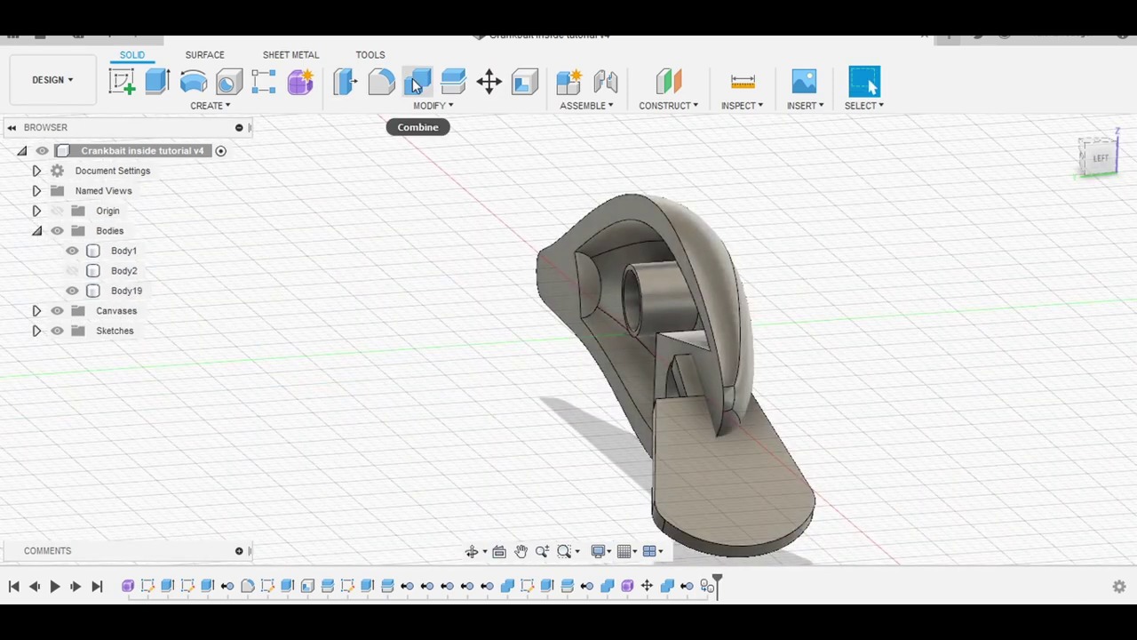
# Cut the lip copy from Body1 with Combine, then show the lip again.
pyautogui.click(418, 82)
pyautogui.click(701, 269)
pyautogui.click(742, 491)
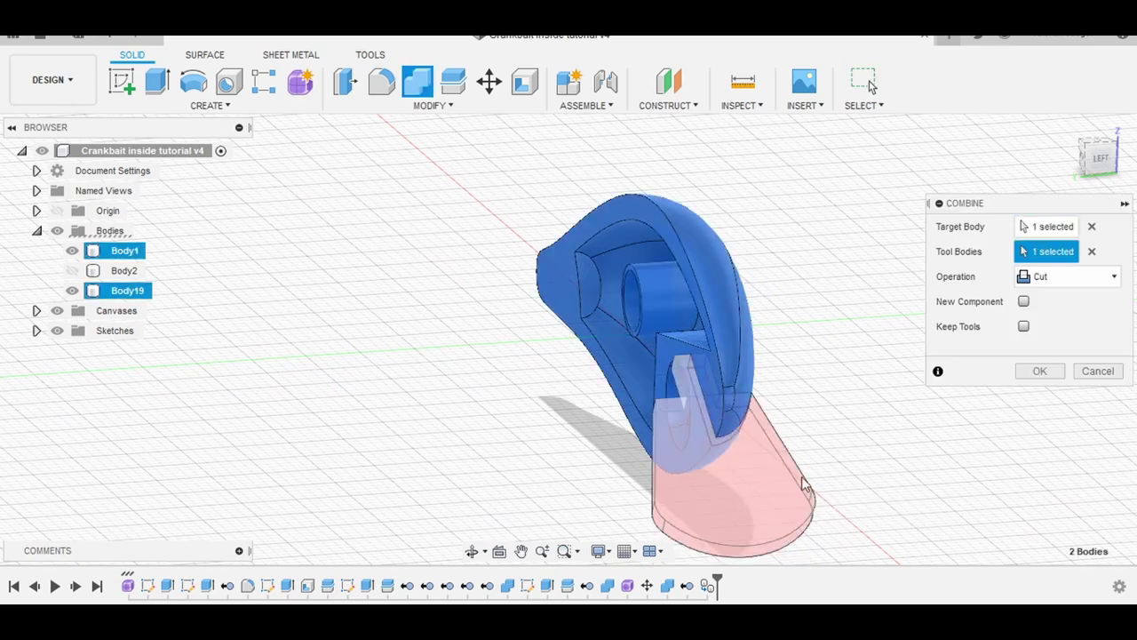
pyautogui.click(1039, 370)
pyautogui.click(71, 271)
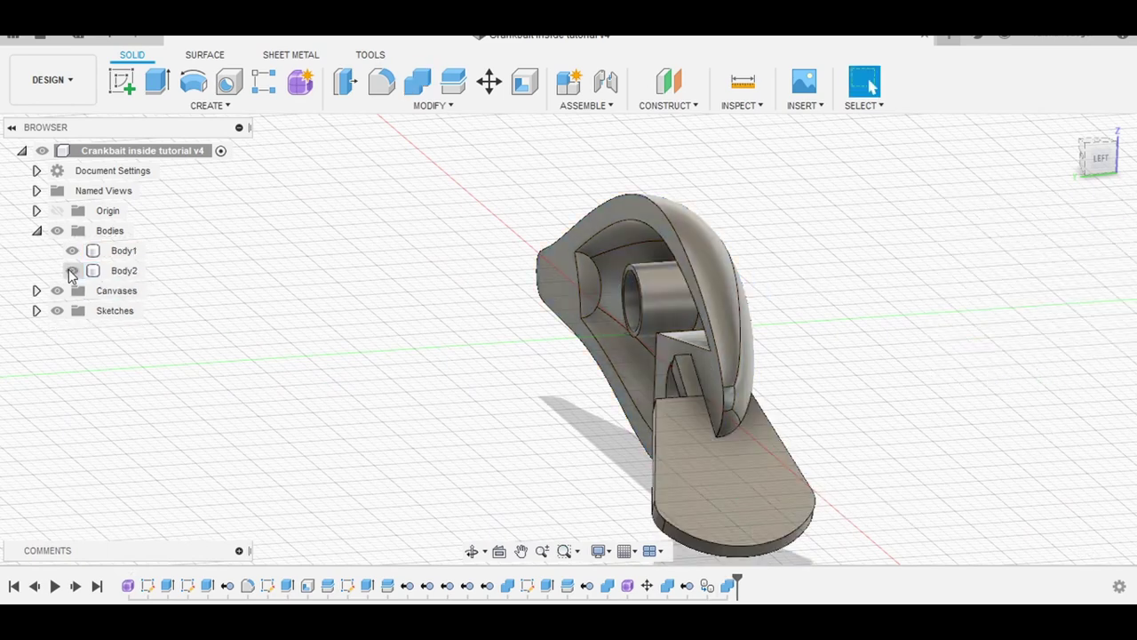
# Hide the lure half and start a sketch on the lip tab's face.
pyautogui.click(71, 251)
pyautogui.keyDown('shift'); pyautogui.moveTo(900, 449); pyautogui.dragTo(888, 454, button='middle'); pyautogui.keyUp('shift')
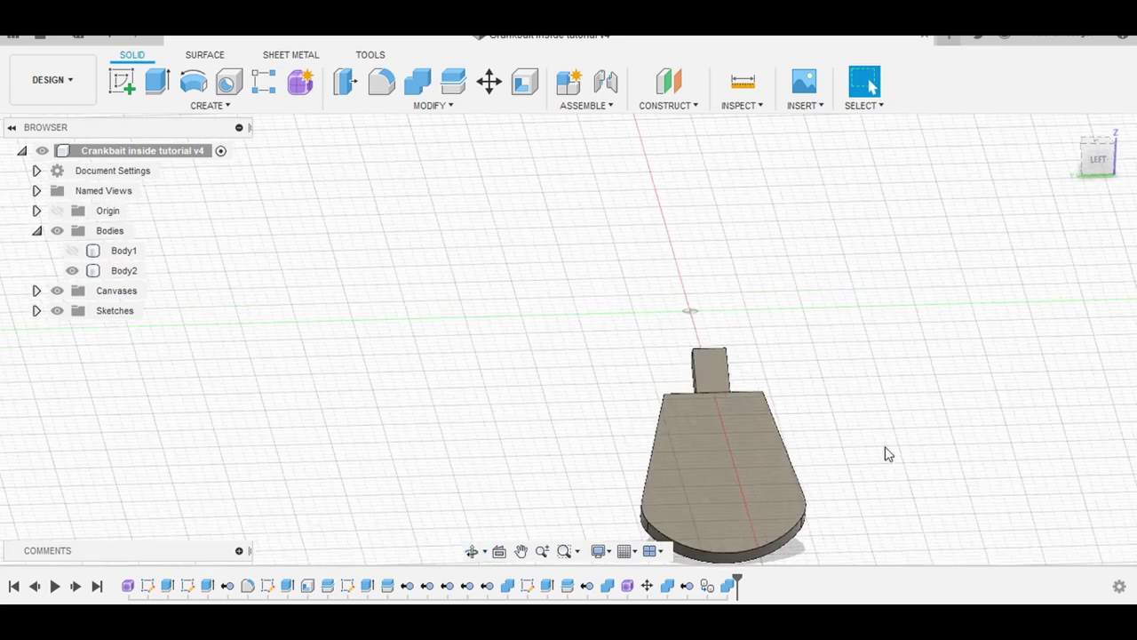
pyautogui.click(124, 83)
pyautogui.click(711, 369)
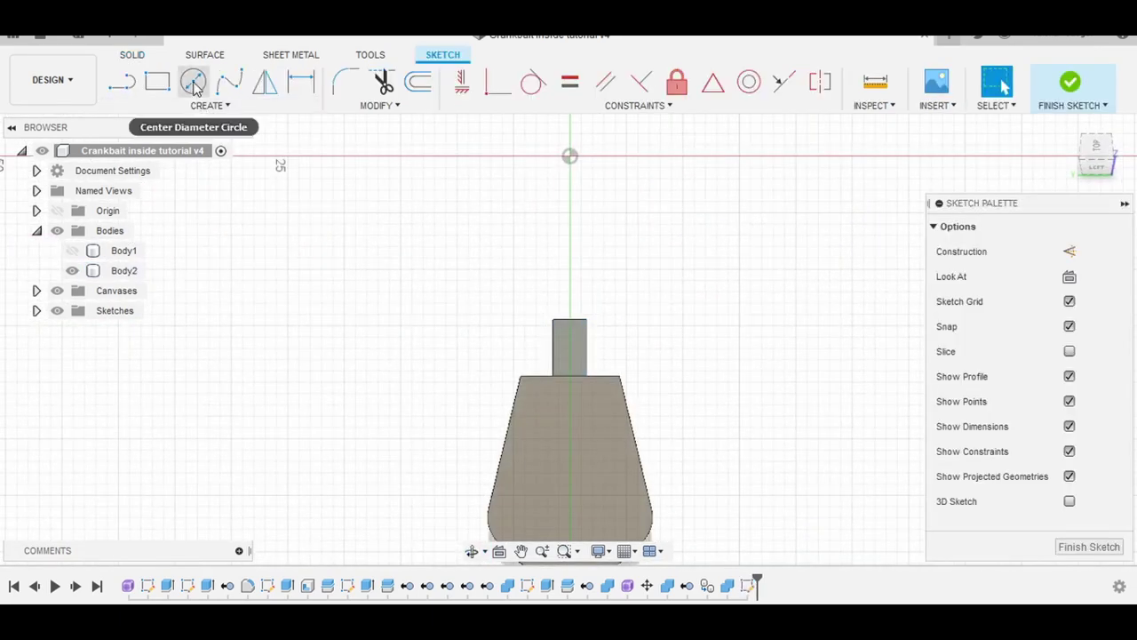
pyautogui.click(192, 81)
pyautogui.scroll(2, 591, 371)
pyautogui.scroll(4, 544, 310)
pyautogui.scroll(3, 543, 303)
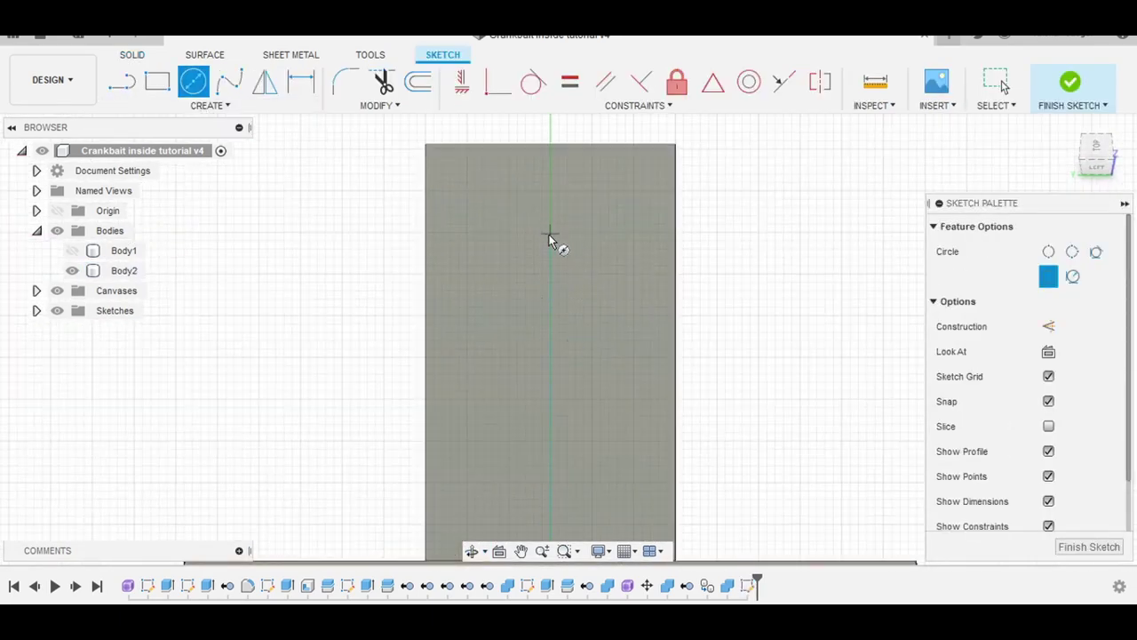
# Sketch three round hole circles on the lip tab.
pyautogui.click(550, 231)
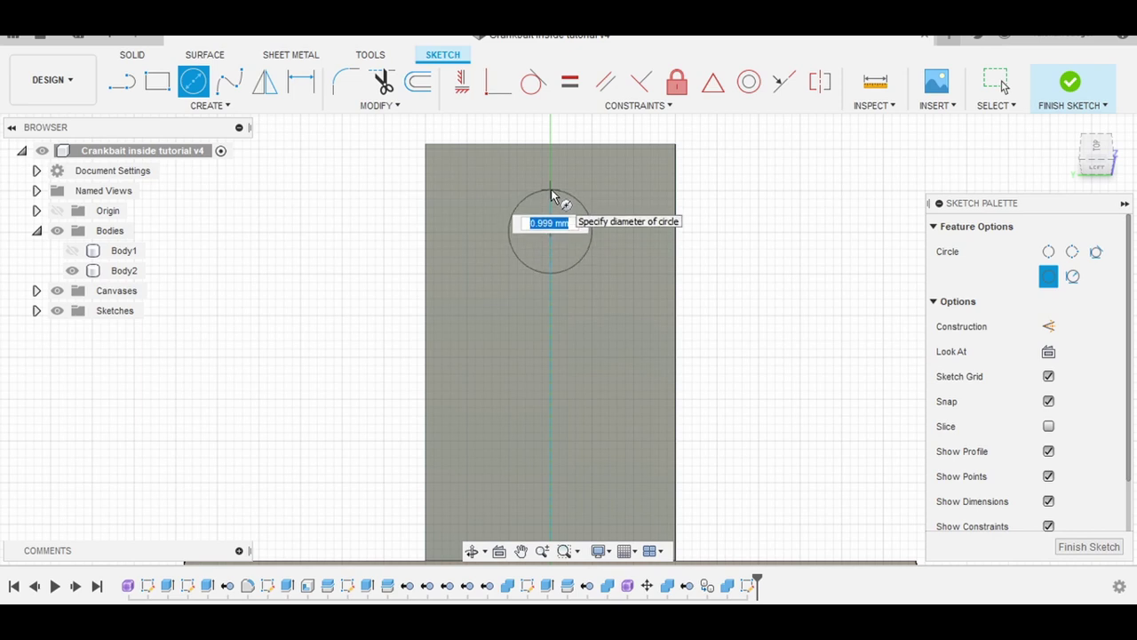
pyautogui.press('Escape')
pyautogui.press('c')
pyautogui.scroll(3, 529, 238)
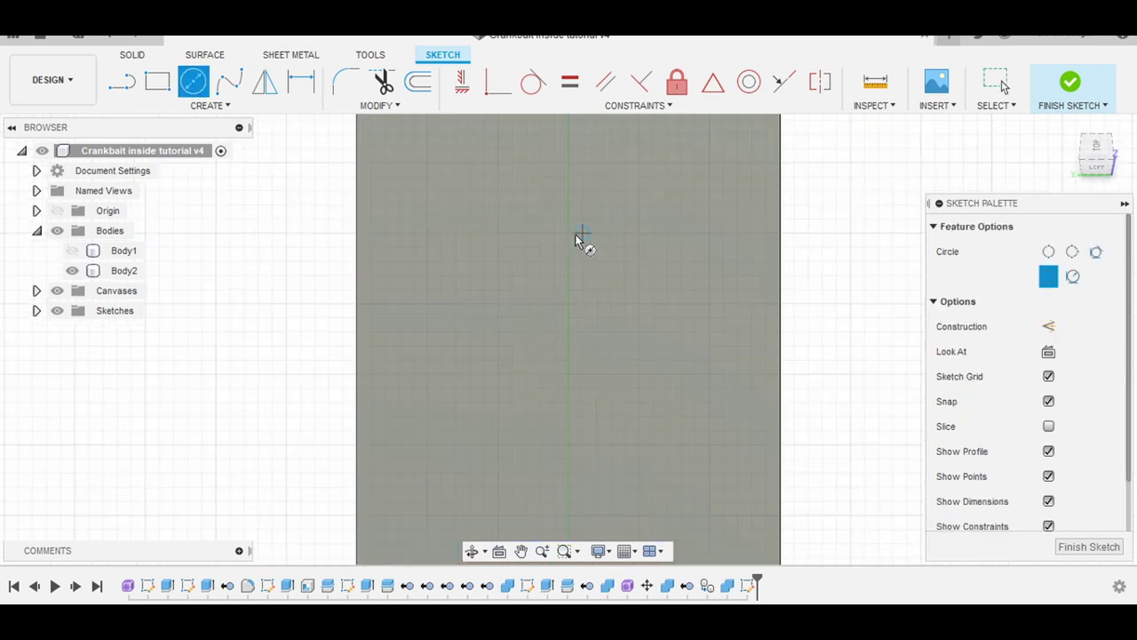
pyautogui.click(567, 160)
pyautogui.click(577, 378)
pyautogui.moveTo(634, 444); pyautogui.dragTo(636, 266, button='middle')
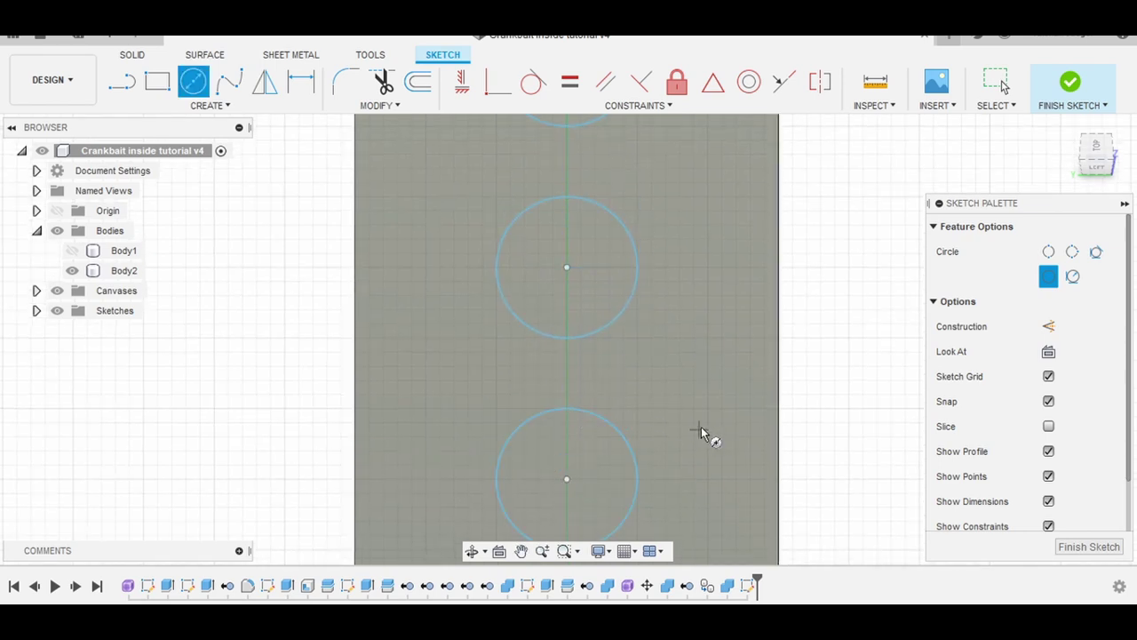
pyautogui.scroll(-5, 710, 431)
pyautogui.moveTo(710, 432); pyautogui.dragTo(740, 409, button='middle')
pyautogui.click(1088, 547)
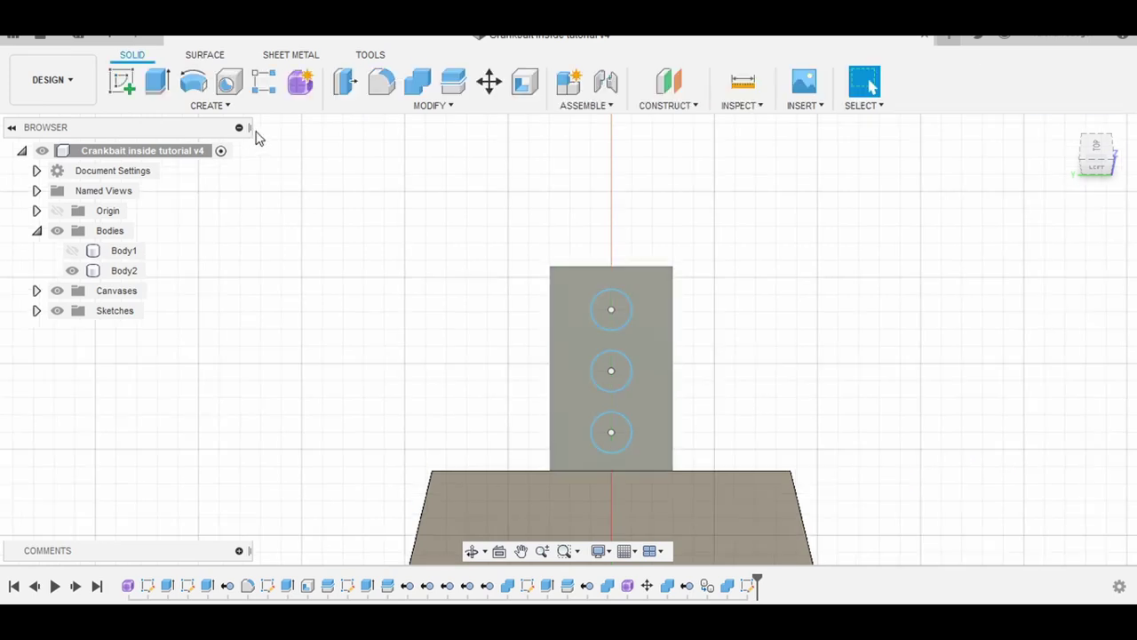
# Extrude the three circles as a −11.50 mm cut through the lip tab.
pyautogui.click(158, 84)
pyautogui.click(621, 312)
pyautogui.click(611, 371)
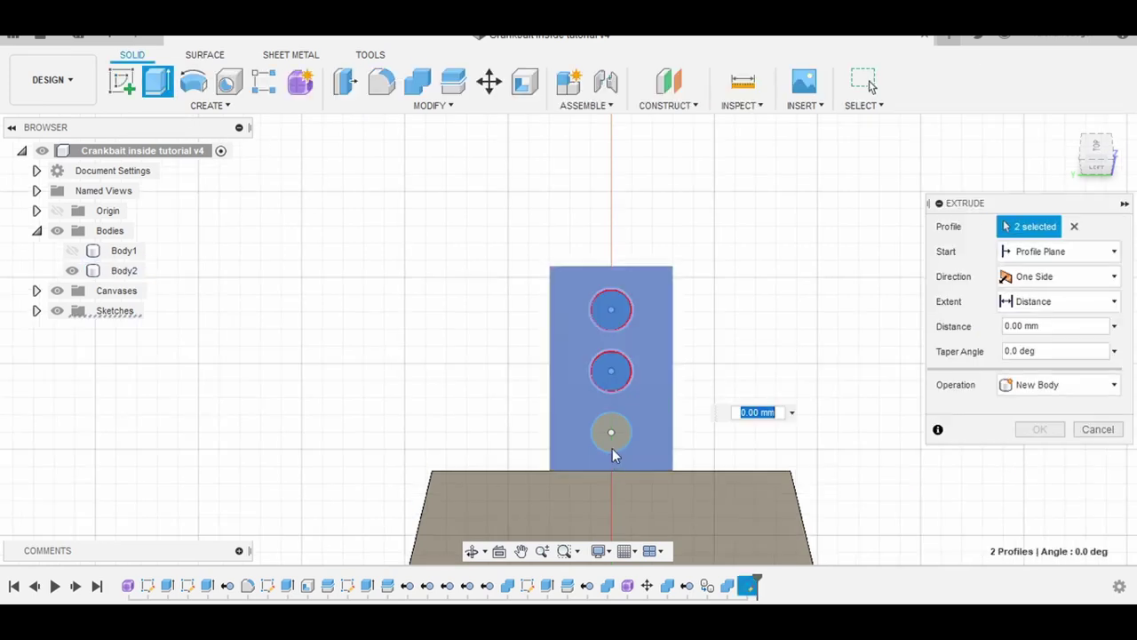
pyautogui.click(612, 448)
pyautogui.keyDown('shift'); pyautogui.moveTo(822, 449); pyautogui.dragTo(769, 436, button='middle'); pyautogui.keyUp('shift')
pyautogui.moveTo(654, 355); pyautogui.dragTo(835, 411)
pyautogui.click(1041, 453)
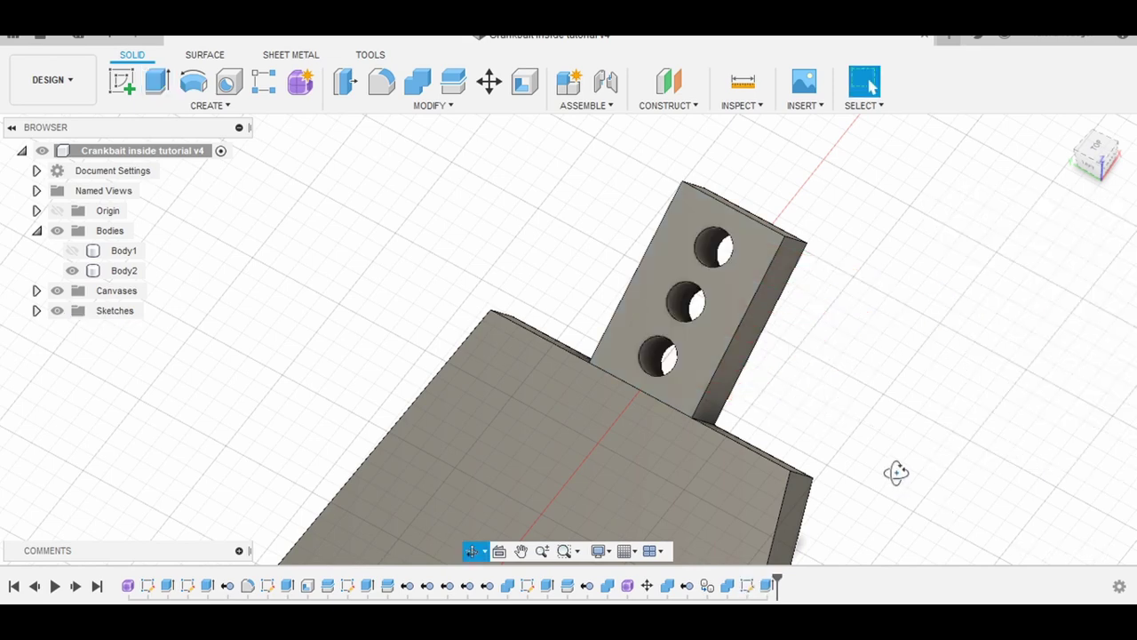
pyautogui.keyDown('shift'); pyautogui.moveTo(893, 469); pyautogui.dragTo(256, 293, button='middle'); pyautogui.keyUp('shift')
# Show the lure half Body1 again and set a straight-on Back view.
pyautogui.click(71, 250)
pyautogui.keyDown('shift'); pyautogui.moveTo(1036, 494); pyautogui.dragTo(909, 469, button='middle'); pyautogui.keyUp('shift')
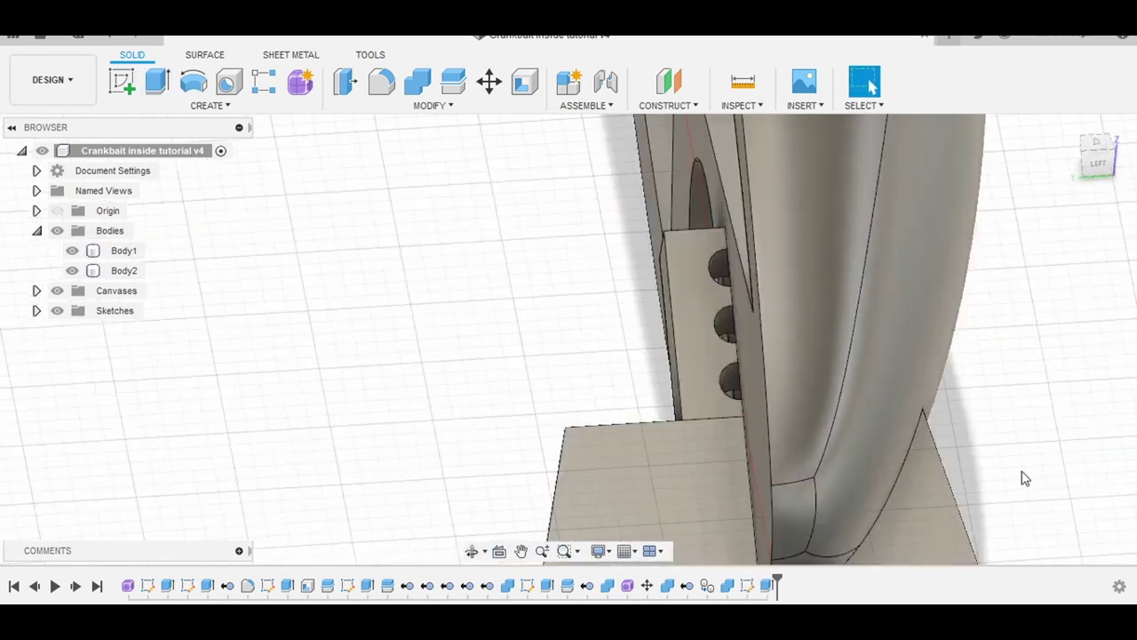
pyautogui.keyDown('shift'); pyautogui.moveTo(551, 334); pyautogui.dragTo(1040, 223, button='middle'); pyautogui.keyUp('shift')
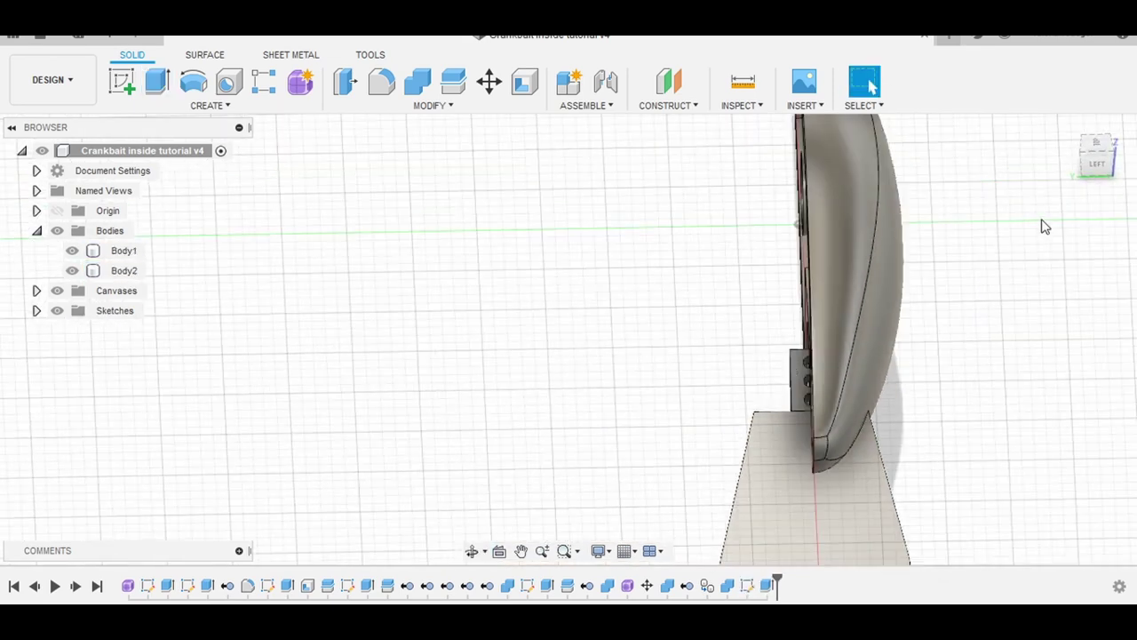
pyautogui.keyDown('shift'); pyautogui.moveTo(1120, 323); pyautogui.dragTo(1064, 258, button='middle'); pyautogui.keyUp('shift')
pyautogui.click(1091, 157)
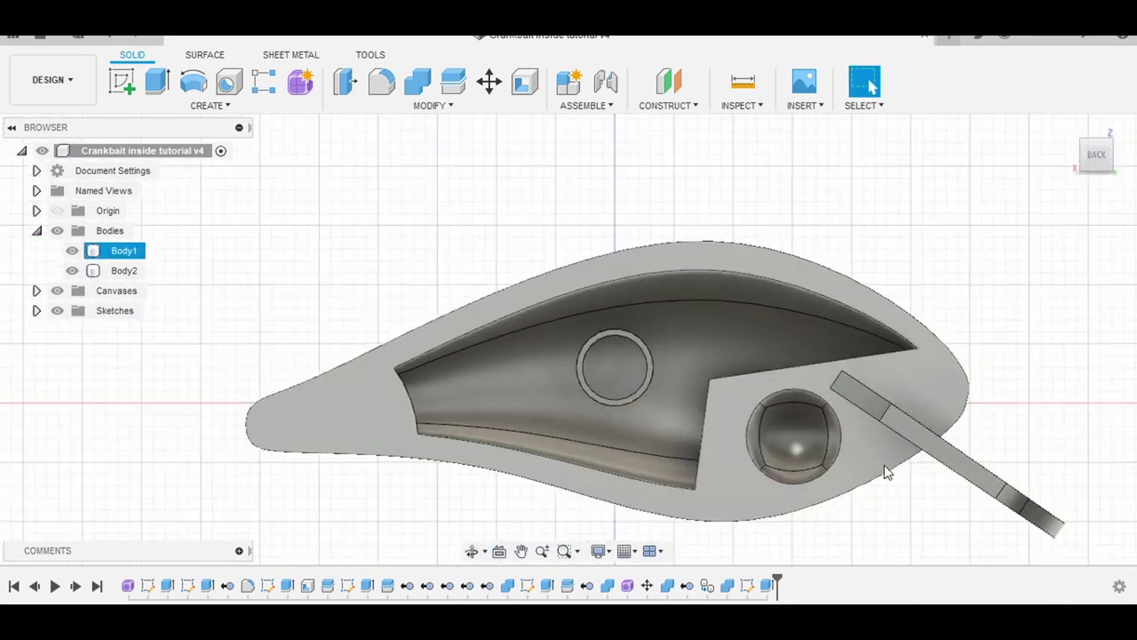
pyautogui.moveTo(866, 530); pyautogui.dragTo(830, 438, button='middle')
pyautogui.click(866, 82)
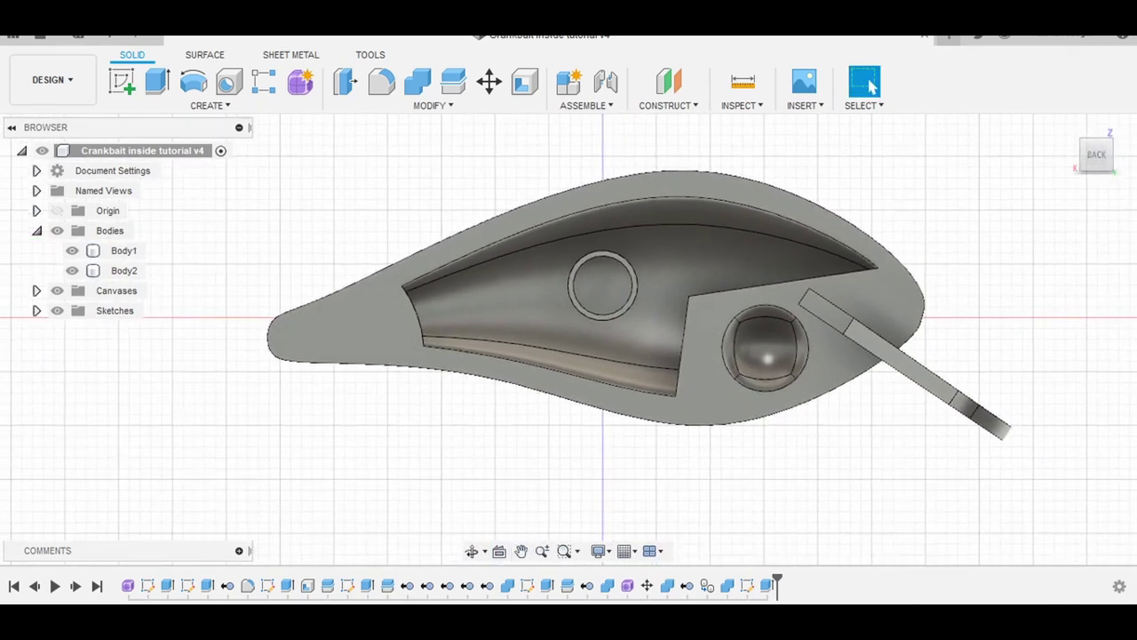
# Change Sketch9's boss circle diameter from 6.5 mm to 7.5 mm.
pyautogui.rightClick(528, 593)
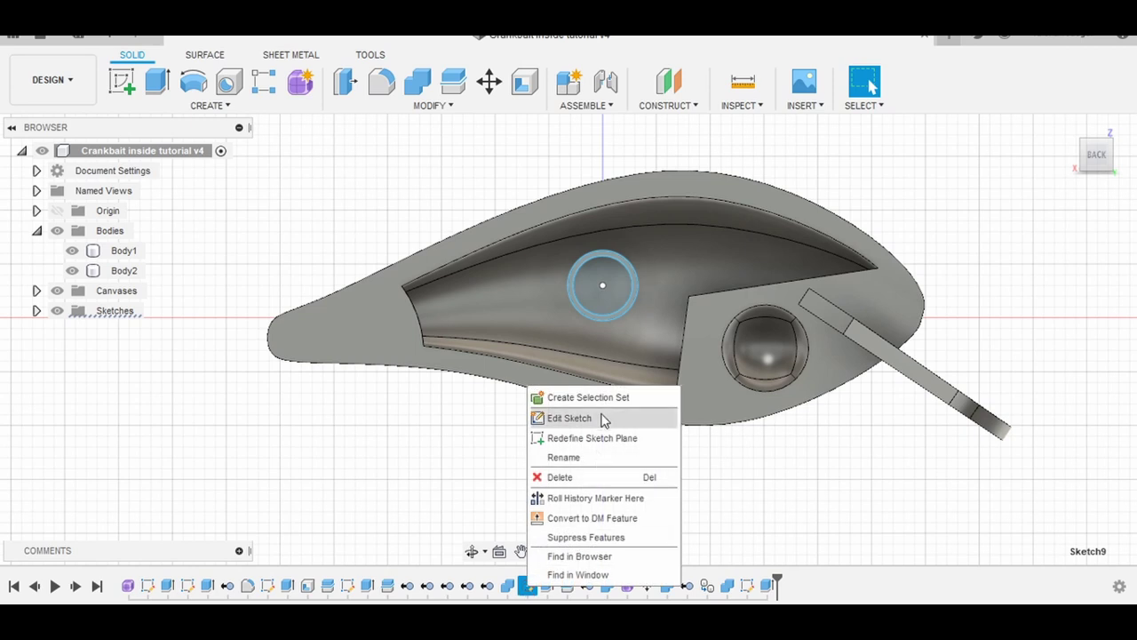
pyautogui.click(573, 417)
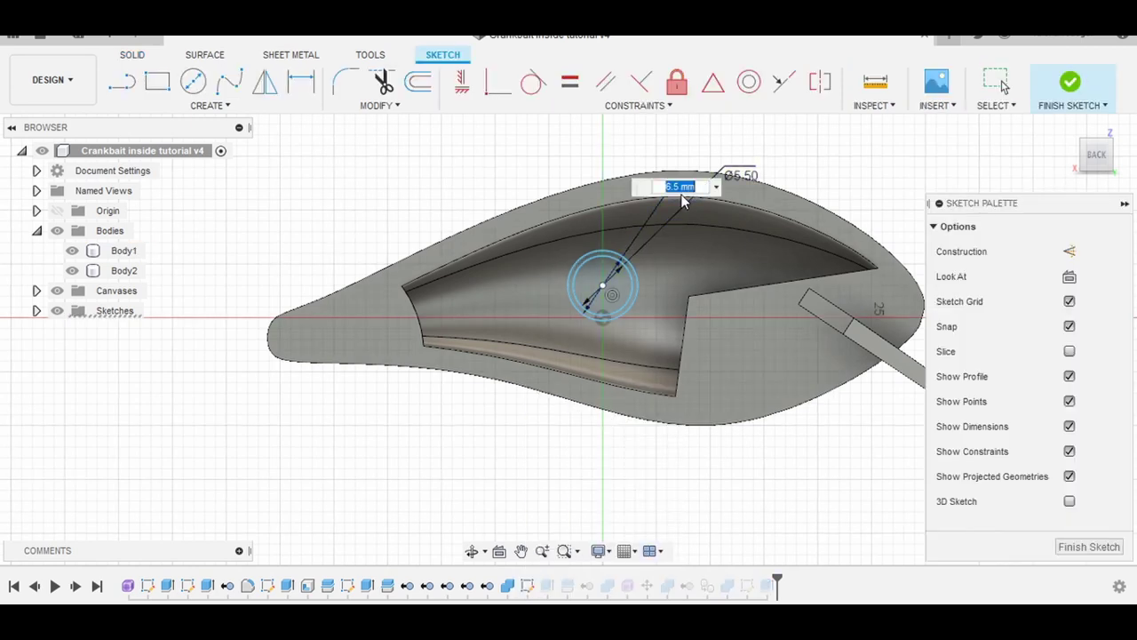
pyautogui.click(672, 187)
pyautogui.press('BackSpace')
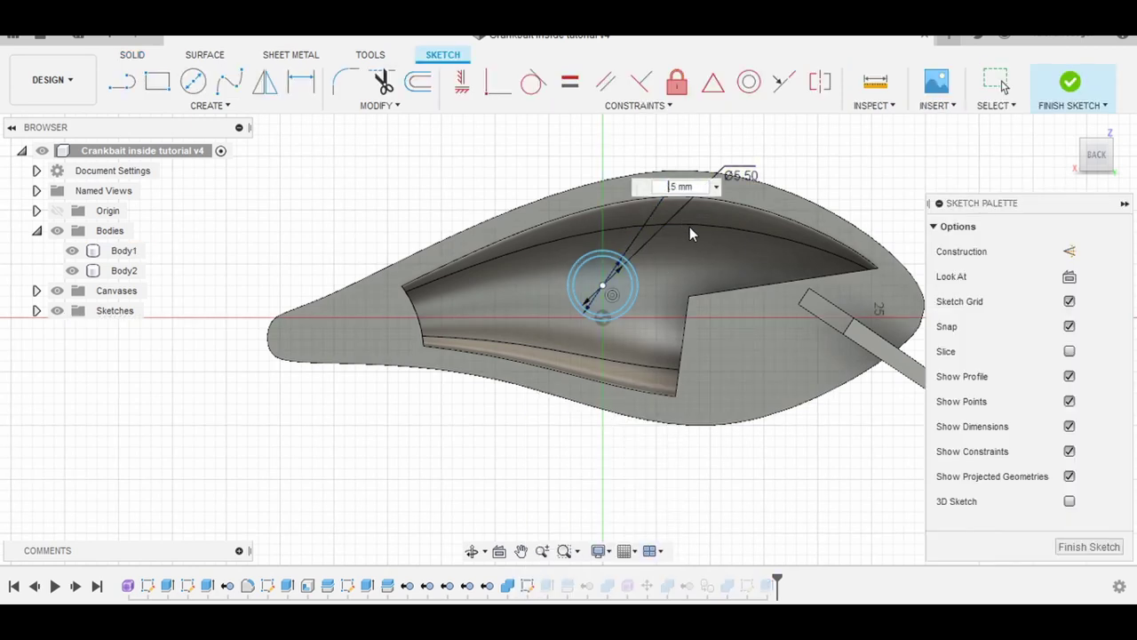
pyautogui.write('7')
pyautogui.click(1092, 548)
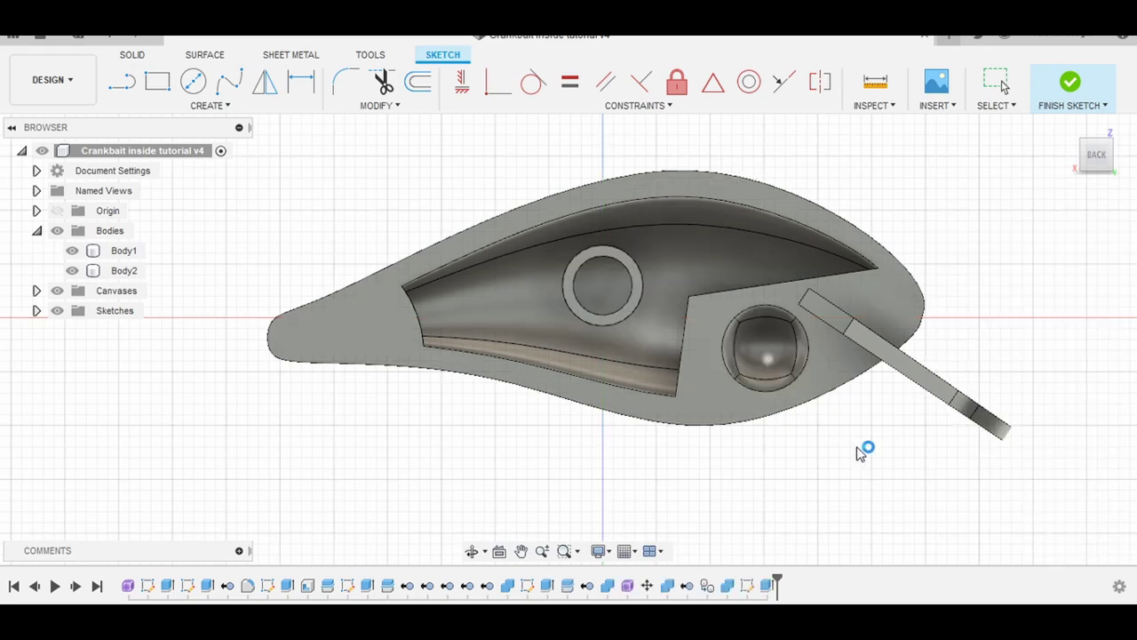
pyautogui.moveTo(905, 460)
pyautogui.keyDown('shift'); pyautogui.mouseDown(button='middle')
pyautogui.moveTo(680, 460)
pyautogui.moveTo(616, 447)
pyautogui.moveTo(621, 455)
pyautogui.mouseUp(button='middle'); pyautogui.keyUp('shift')
# Sketch a diameter circle on the lure's front plane for the eye.
pyautogui.click(121, 81)
pyautogui.click(710, 275)
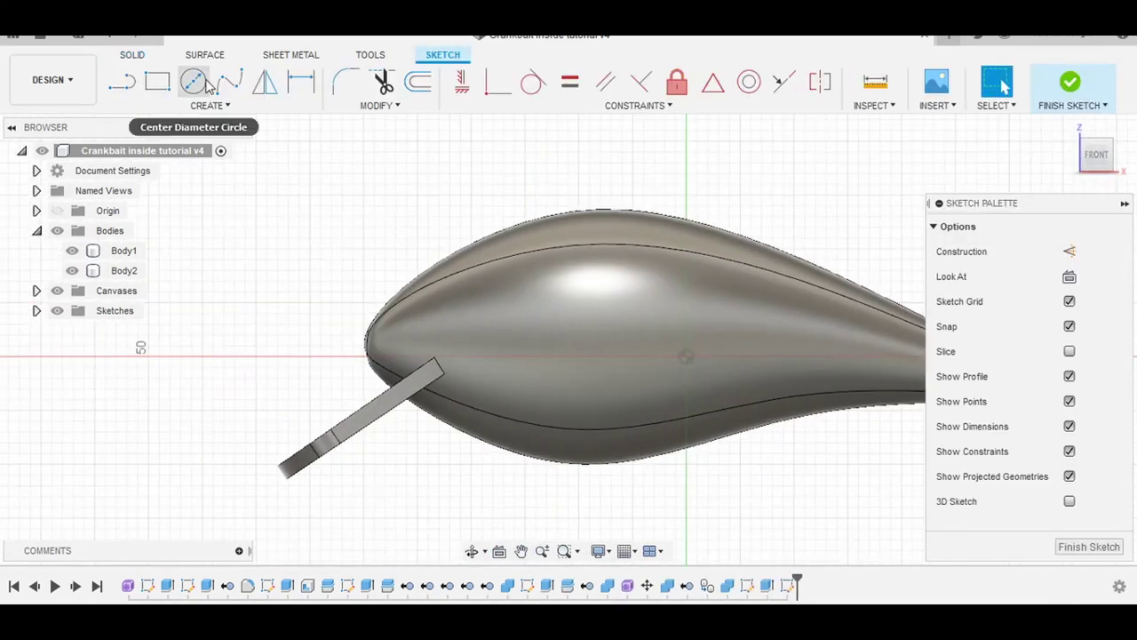
pyautogui.click(193, 80)
pyautogui.click(353, 174)
pyautogui.click(387, 147)
pyautogui.press('d')
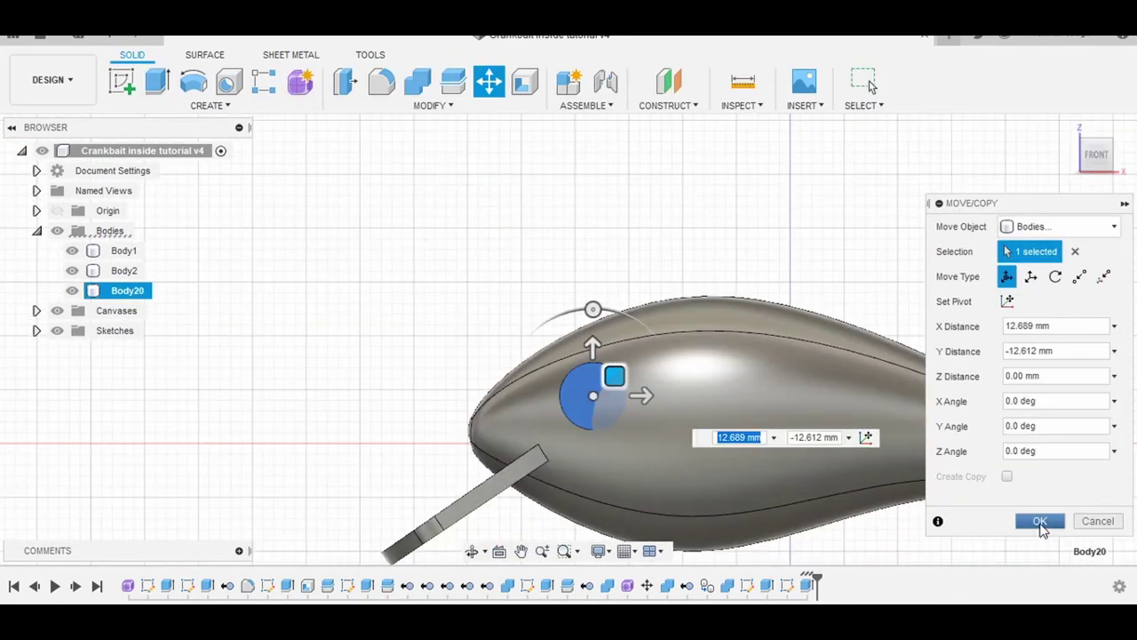
# Tilt the eye cylinder by its X angle and shift it 1.25 mm along Z.
pyautogui.click(1040, 523)
pyautogui.keyDown('shift'); pyautogui.moveTo(675, 243); pyautogui.dragTo(742, 268, button='middle'); pyautogui.keyUp('shift')
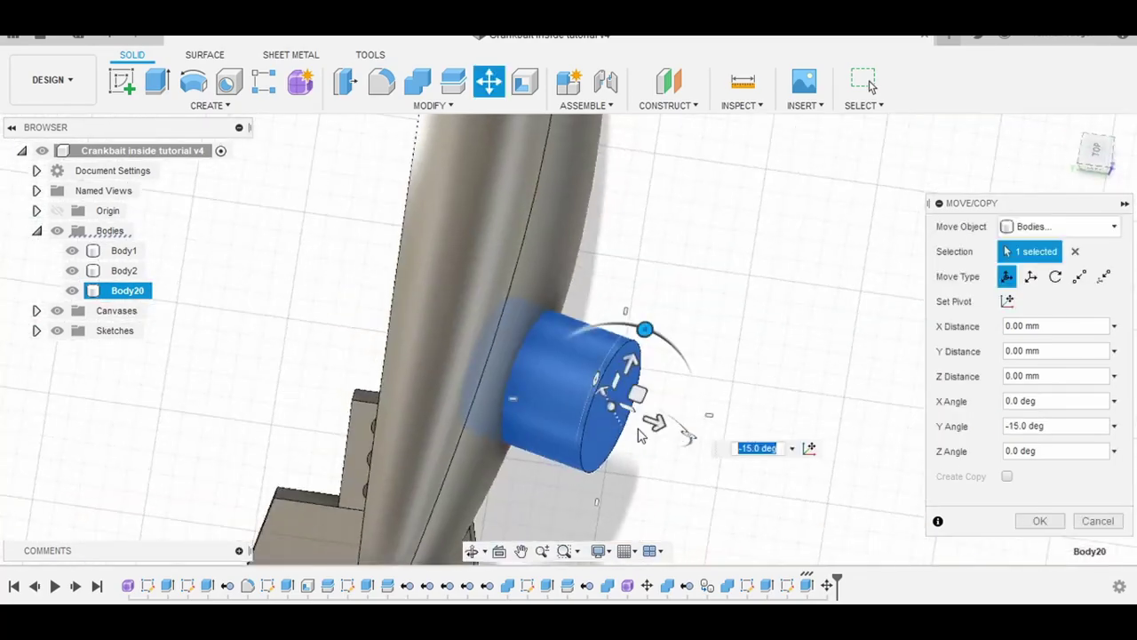
pyautogui.moveTo(654, 424); pyautogui.dragTo(771, 477)
pyautogui.moveTo(771, 477)
pyautogui.keyDown('shift'); pyautogui.mouseDown(button='middle')
pyautogui.moveTo(775, 430)
pyautogui.moveTo(733, 403)
pyautogui.moveTo(413, 346)
pyautogui.mouseUp(button='middle'); pyautogui.keyUp('shift')
pyautogui.keyDown('shift'); pyautogui.moveTo(414, 500); pyautogui.dragTo(612, 515, button='middle'); pyautogui.keyUp('shift')
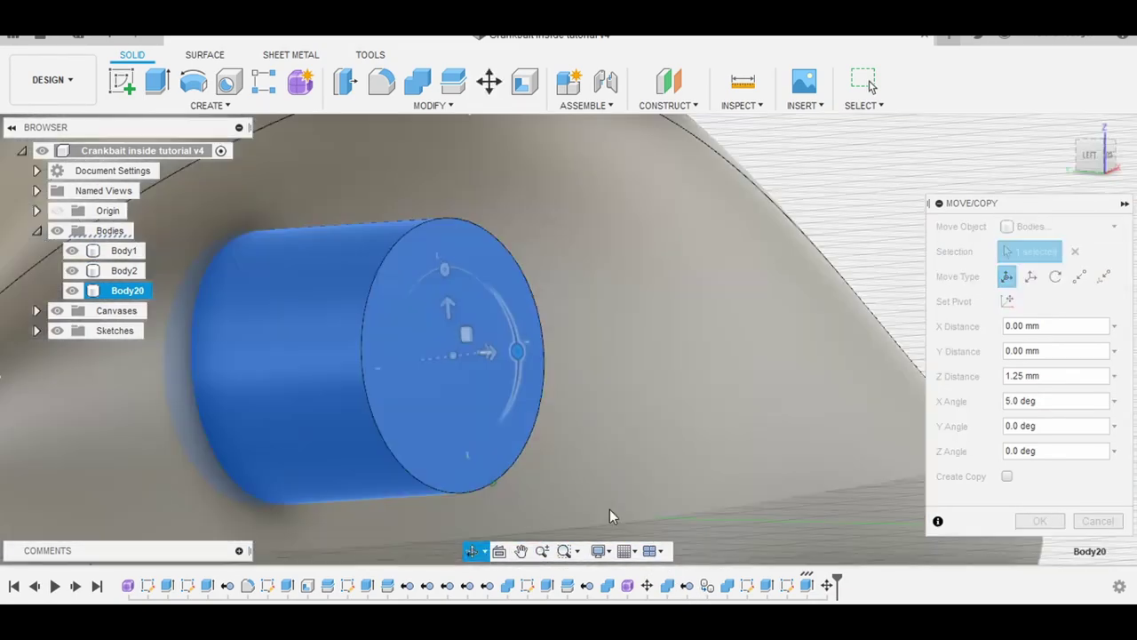
pyautogui.press('Return')
pyautogui.scroll(-3, 725, 374)
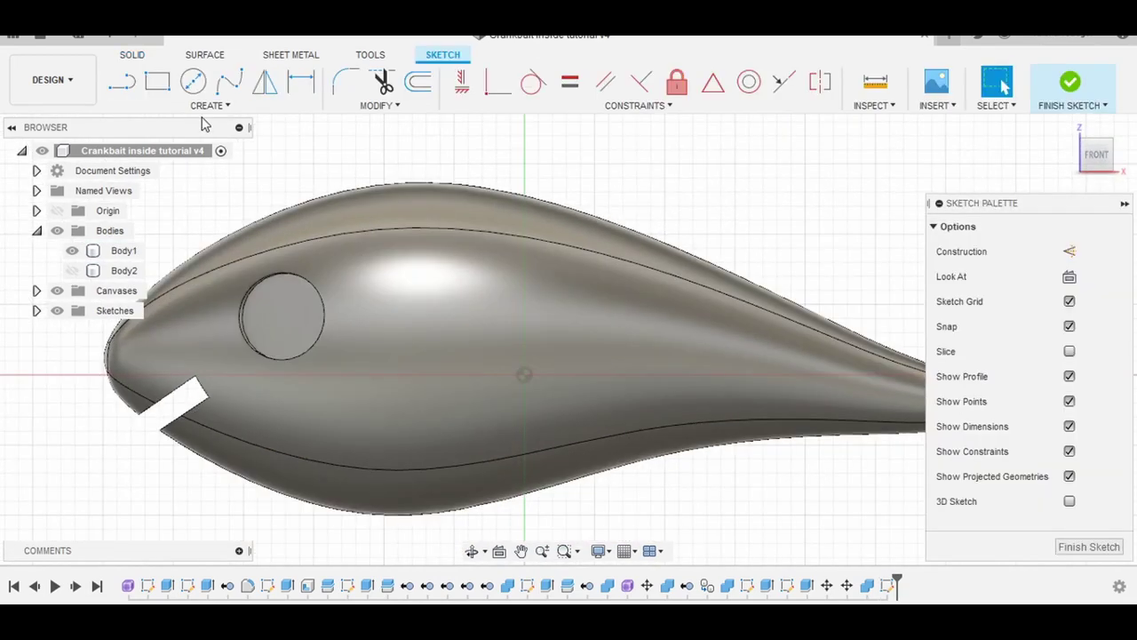
pyautogui.click(206, 107)
pyautogui.click(266, 183)
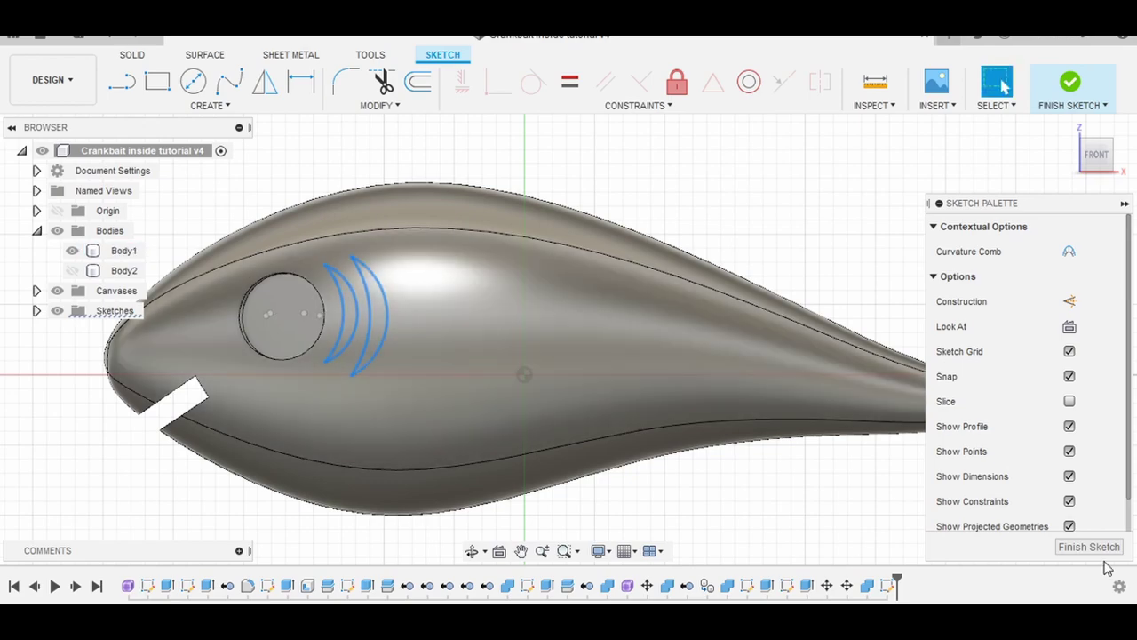
# Cut the two gill arcs 0.25 mm deep into the lure half.
pyautogui.click(1094, 548)
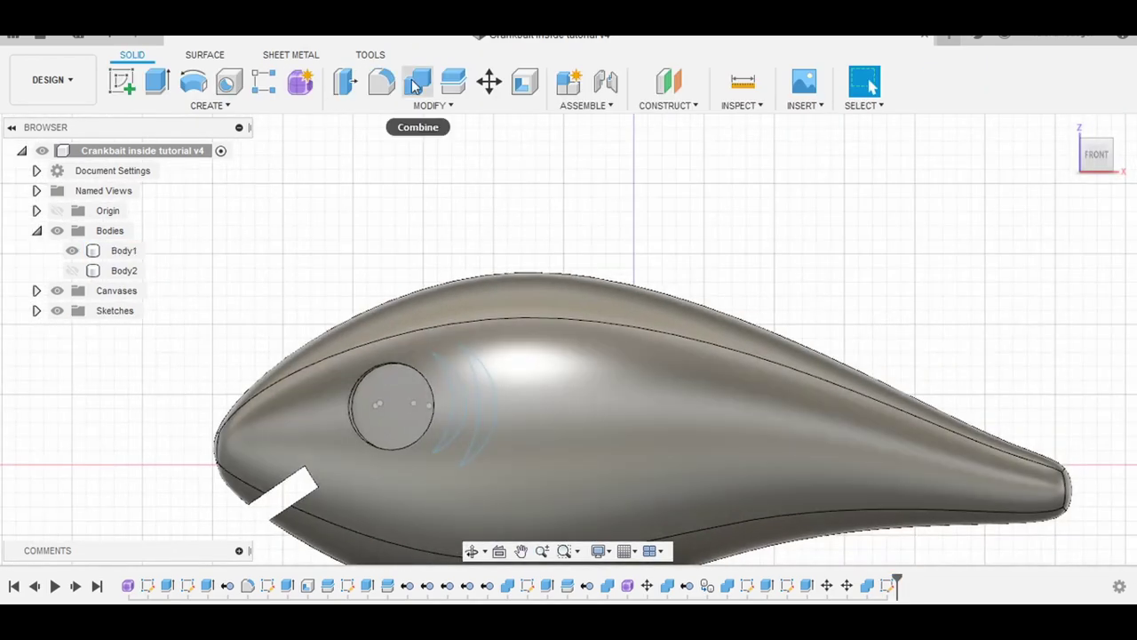
pyautogui.press('e')
pyautogui.click(490, 406)
pyautogui.click(604, 321)
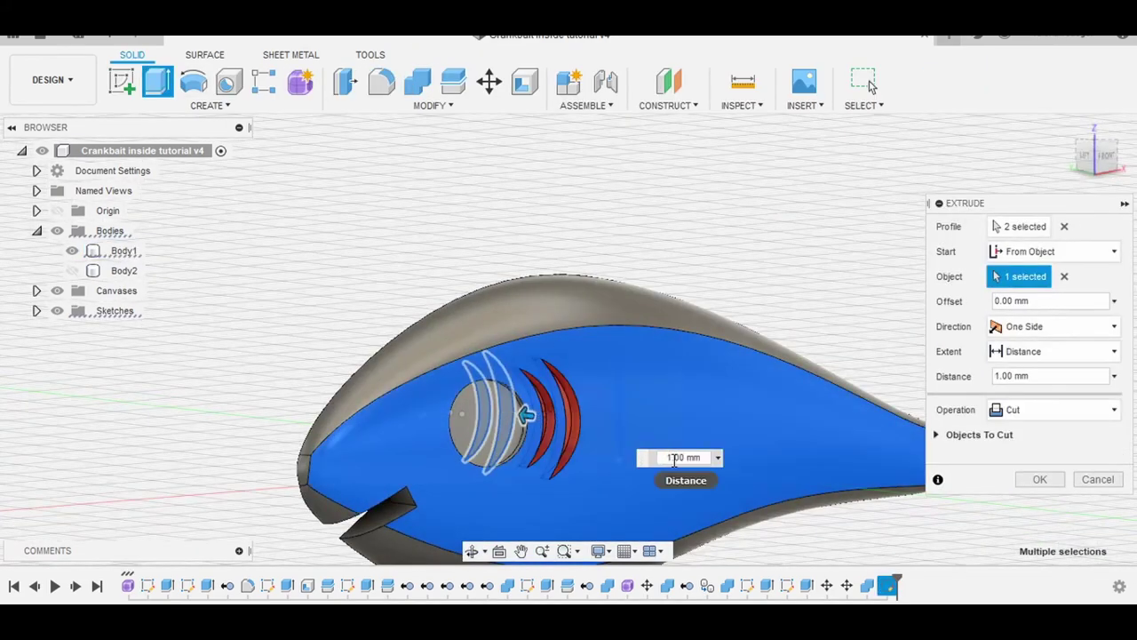
pyautogui.write('0.25')
pyautogui.click(1037, 479)
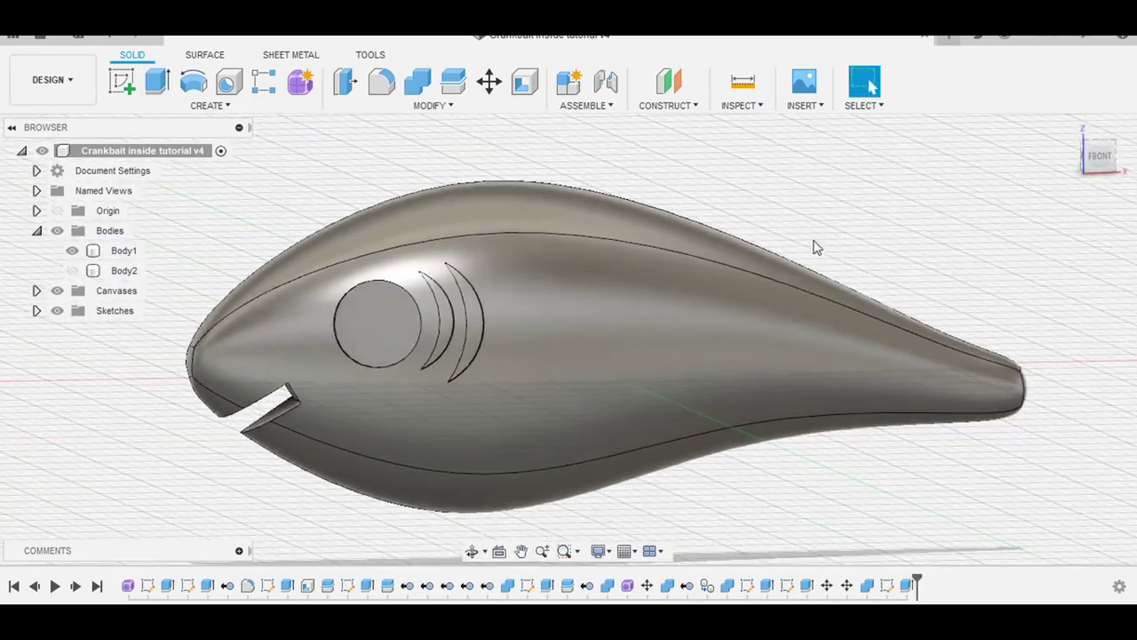
# Try mirroring the lure half, inspect the result, then undo the mirror.
pyautogui.click(211, 105)
pyautogui.click(137, 393)
pyautogui.click(612, 494)
pyautogui.keyDown('shift'); pyautogui.moveTo(612, 495); pyautogui.dragTo(786, 384, button='middle'); pyautogui.keyUp('shift')
pyautogui.click(786, 384)
pyautogui.press('Return')
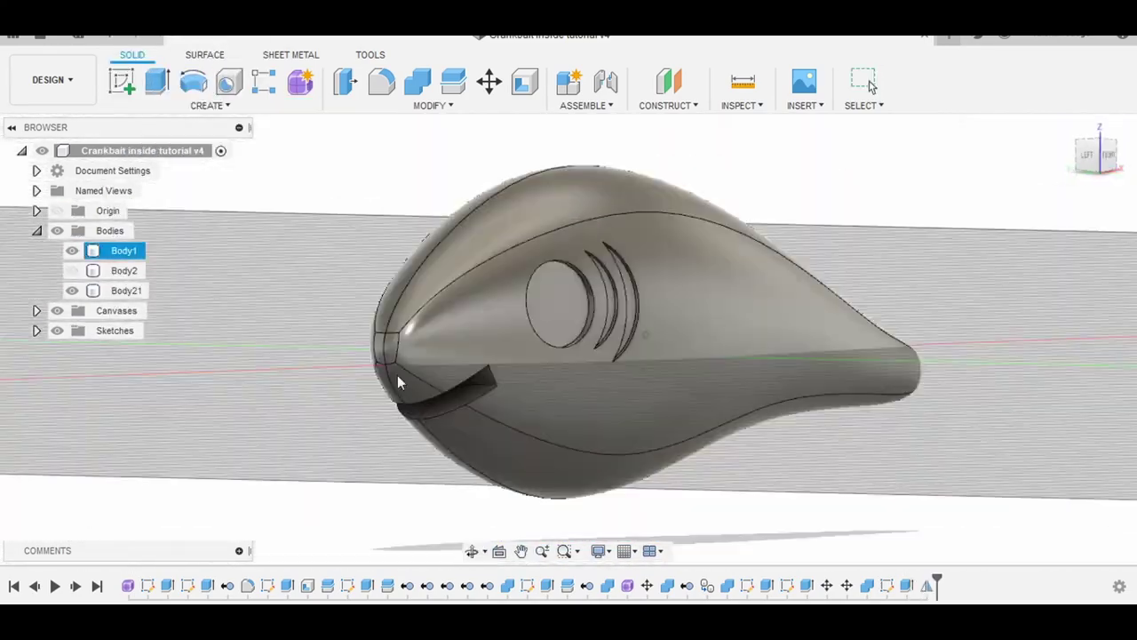
pyautogui.keyDown('shift'); pyautogui.moveTo(397, 377); pyautogui.dragTo(162, 304, button='middle'); pyautogui.keyUp('shift')
pyautogui.click(126, 290)
pyautogui.click(72, 250)
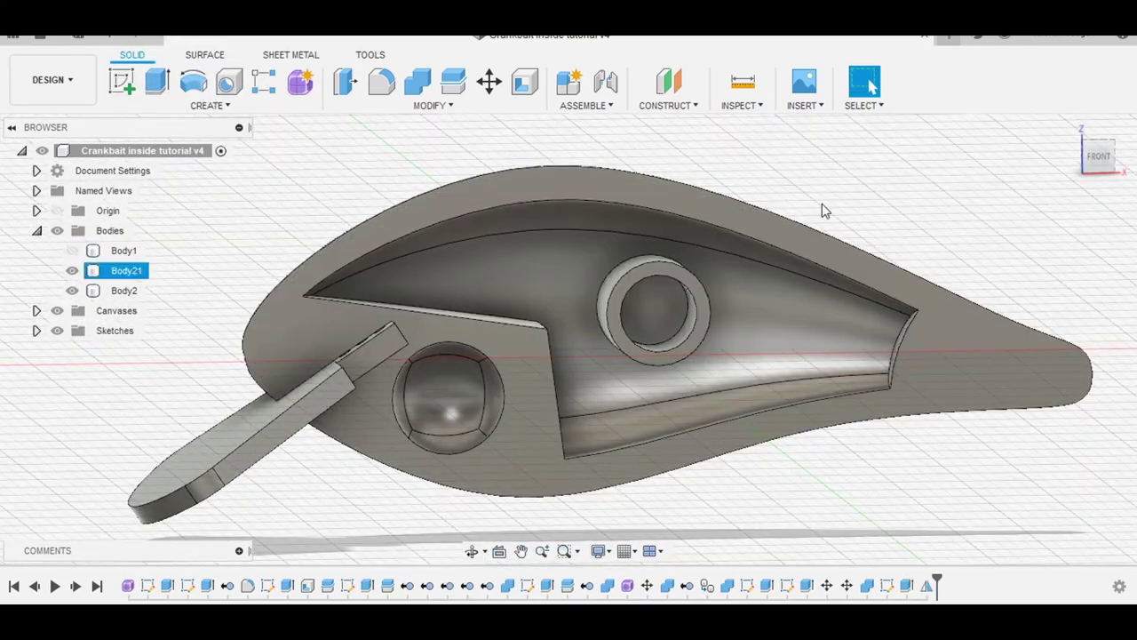
pyautogui.hotkey('ctrl', 'z')
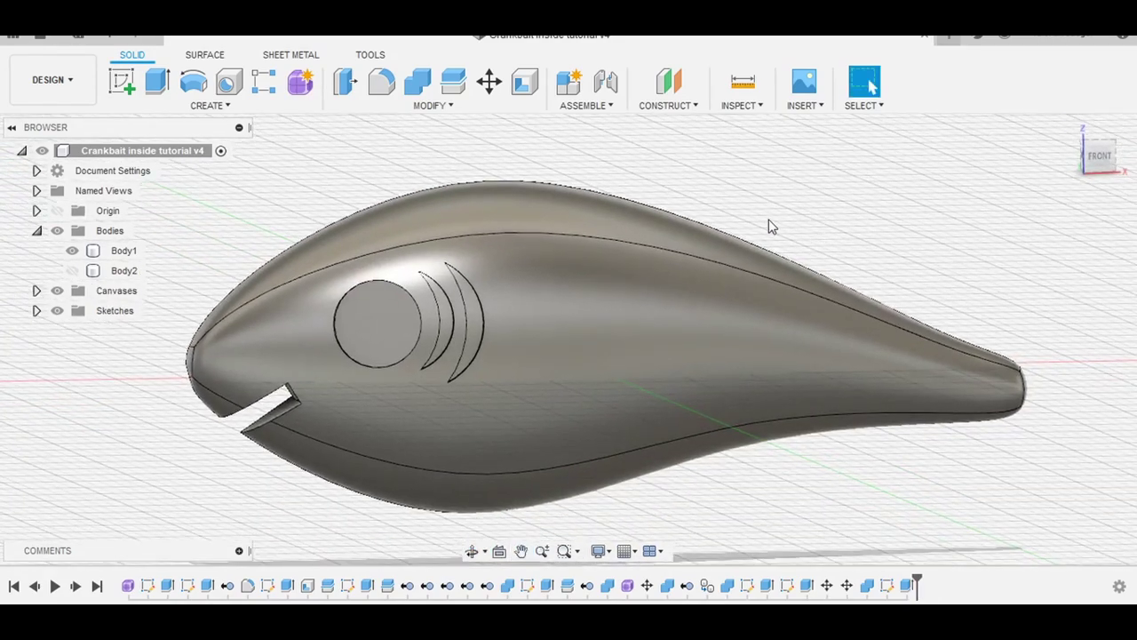
pyautogui.keyDown('shift'); pyautogui.moveTo(771, 227); pyautogui.dragTo(778, 219, button='middle'); pyautogui.keyUp('shift')
# Mirror Body1 across its flat inner face to create Body21.
pyautogui.click(211, 110)
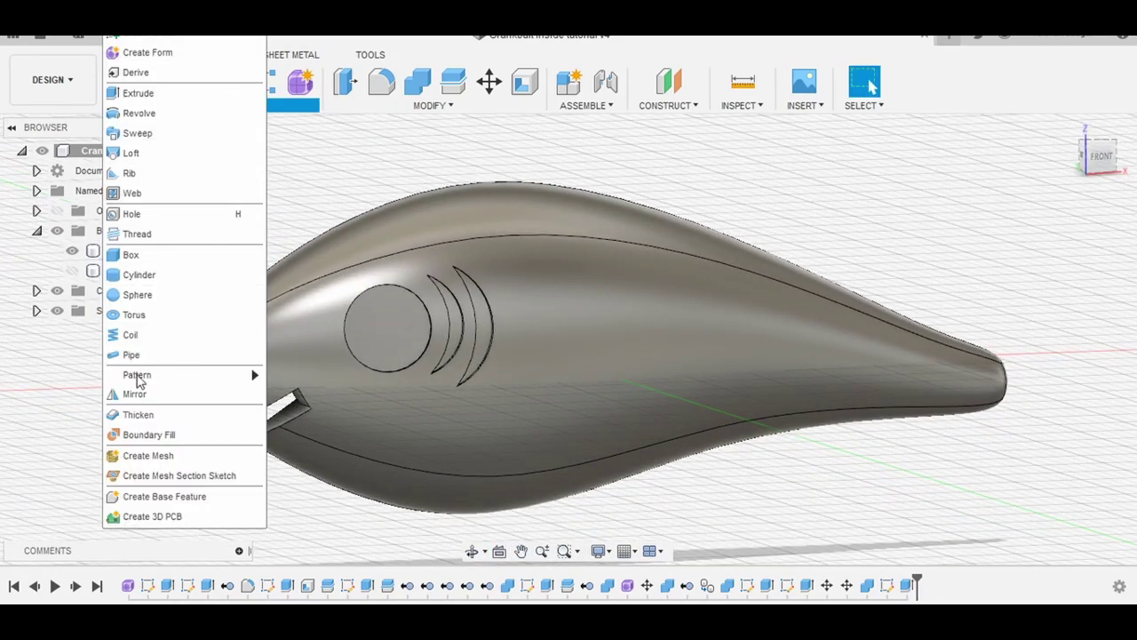
pyautogui.click(135, 394)
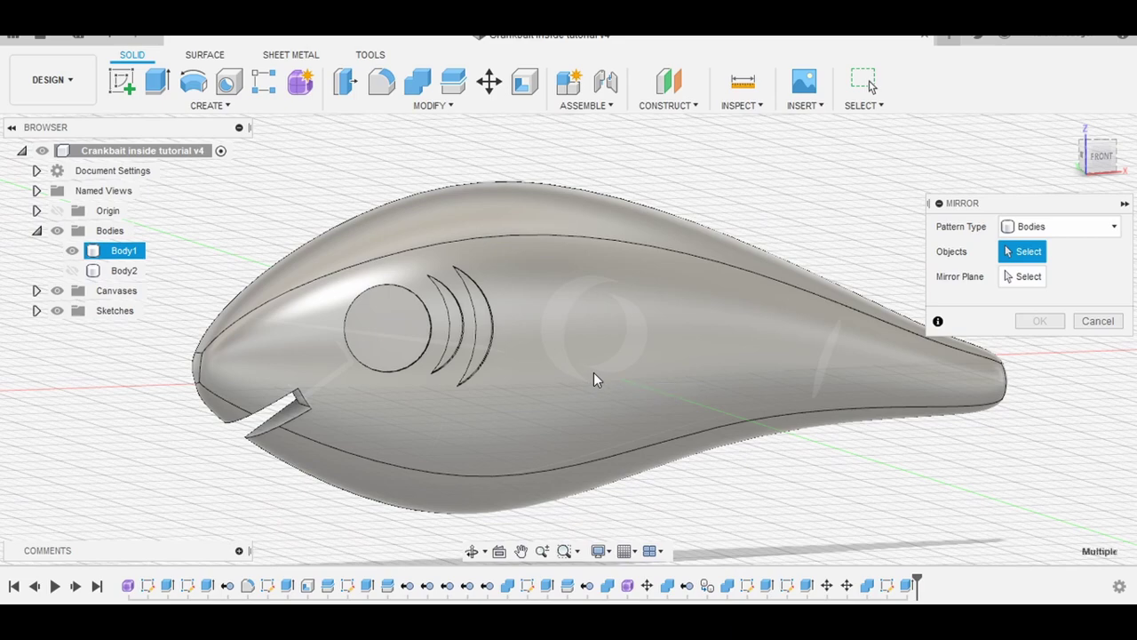
pyautogui.click(594, 378)
pyautogui.moveTo(593, 377)
pyautogui.keyDown('shift'); pyautogui.mouseDown(button='middle')
pyautogui.moveTo(817, 479)
pyautogui.moveTo(930, 474)
pyautogui.mouseUp(button='middle'); pyautogui.keyUp('shift')
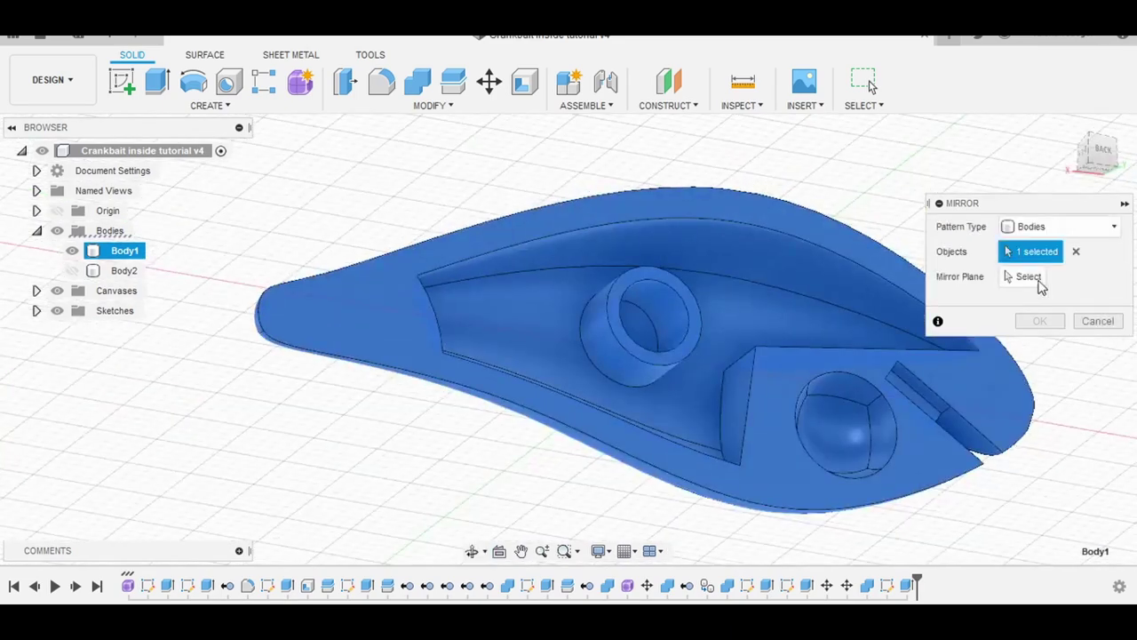
pyautogui.click(623, 266)
# Apply the mirror and move the lip body Body2 below Body21 in the browser.
pyautogui.click(1038, 320)
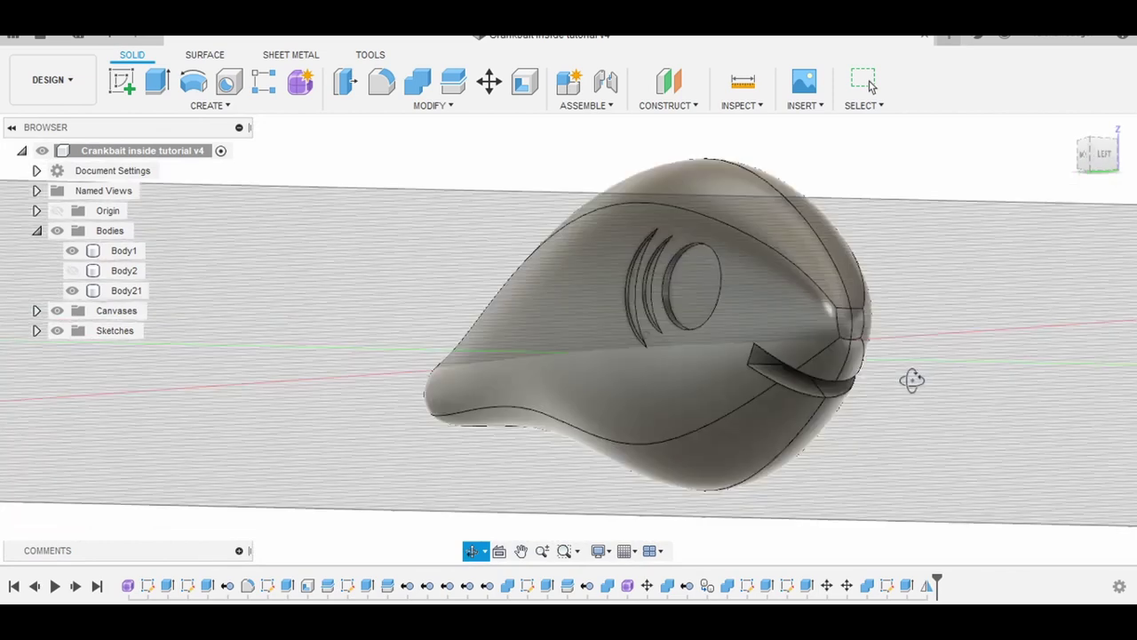
pyautogui.keyDown('shift'); pyautogui.moveTo(912, 380); pyautogui.dragTo(802, 399, button='middle'); pyautogui.keyUp('shift')
pyautogui.click(65, 269)
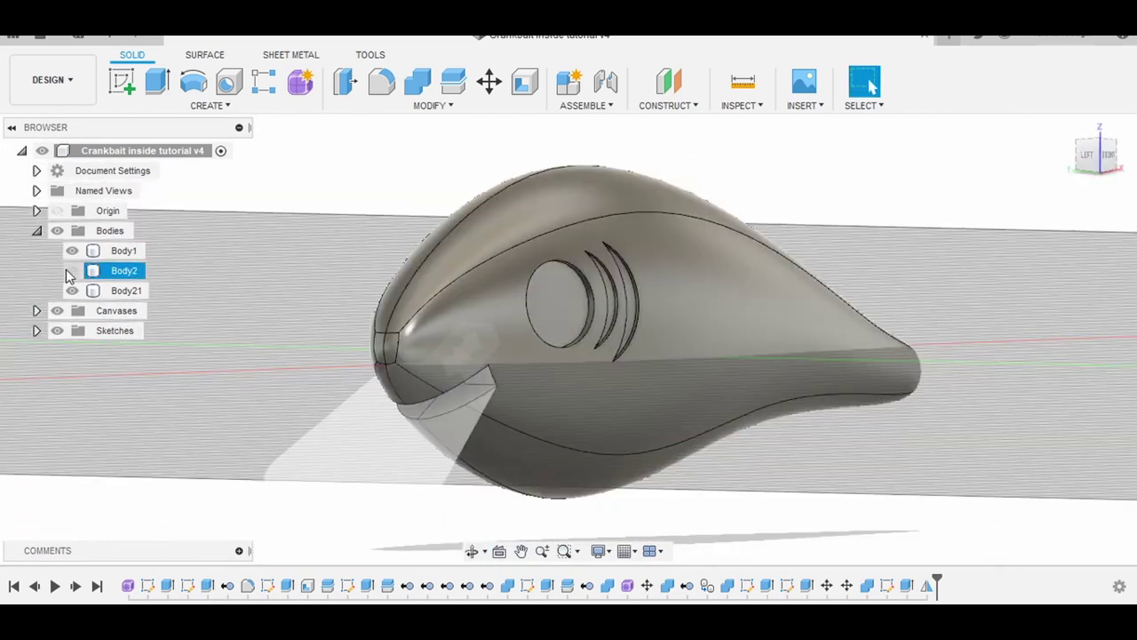
pyautogui.moveTo(71, 277); pyautogui.dragTo(75, 297)
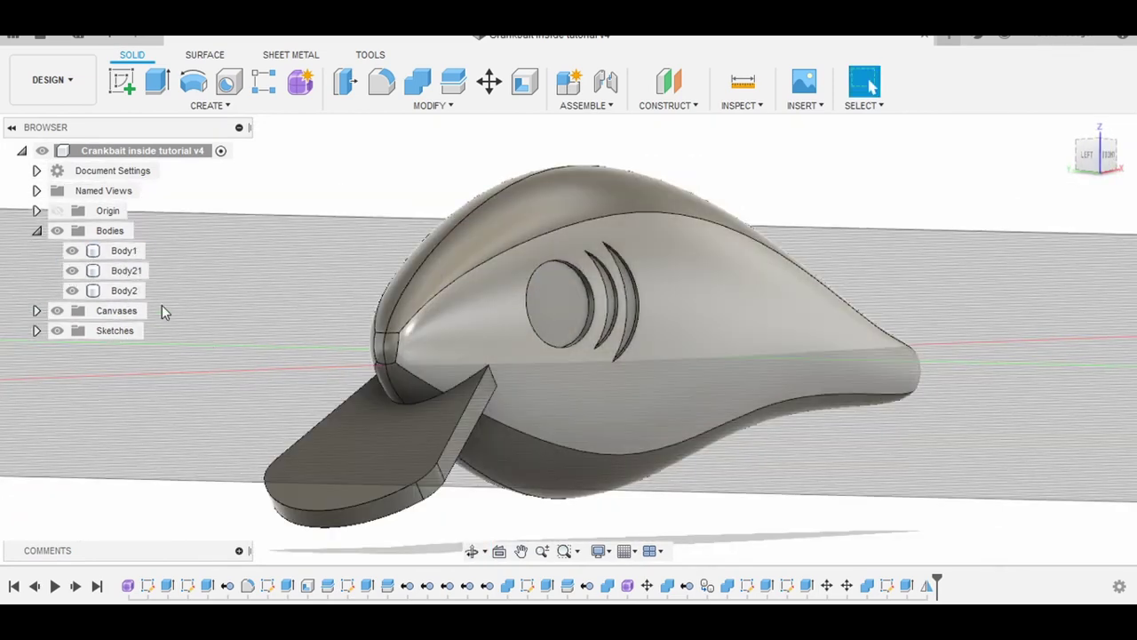
pyautogui.moveTo(738, 464)
pyautogui.keyDown('shift'); pyautogui.mouseDown(button='middle')
pyautogui.moveTo(633, 464)
pyautogui.moveTo(610, 393)
pyautogui.moveTo(719, 452)
pyautogui.moveTo(711, 465)
pyautogui.moveTo(238, 349)
pyautogui.mouseUp(button='middle'); pyautogui.keyUp('shift')
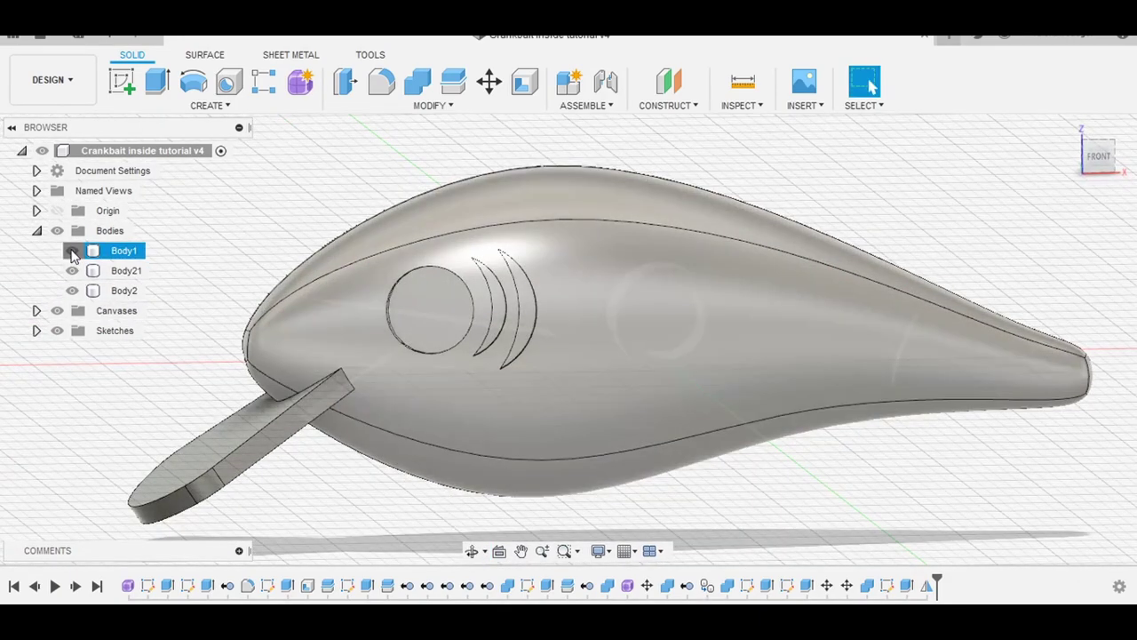
# Roll the timeline back before the mirror and view Body1's hollow inner side flat-on.
pyautogui.click(72, 250)
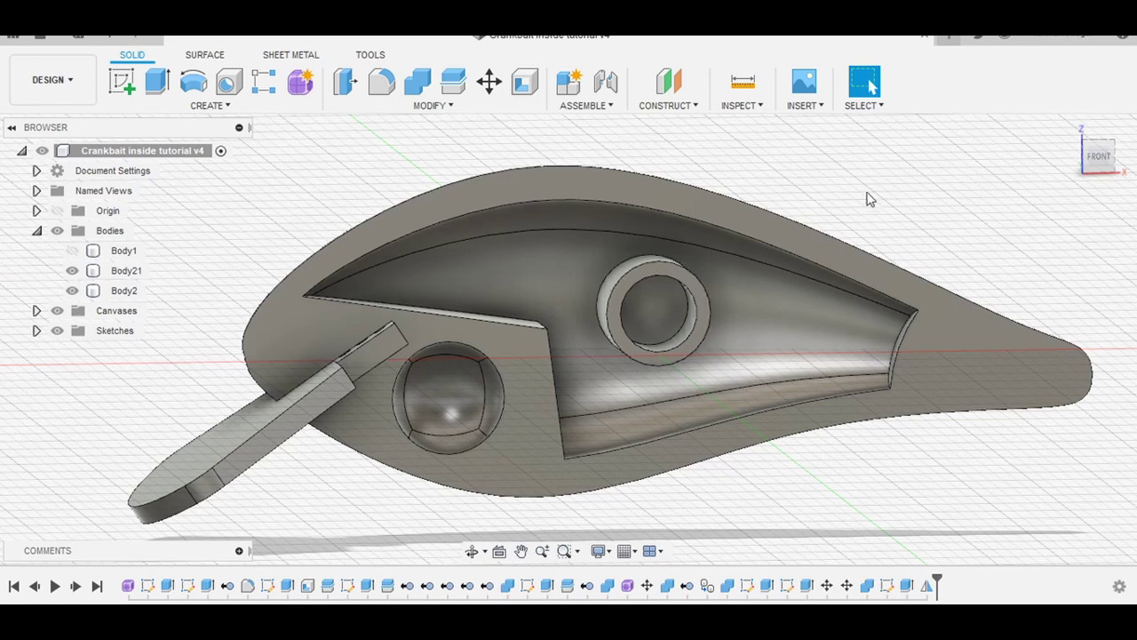
pyautogui.moveTo(864, 191); pyautogui.dragTo(855, 190, button='middle')
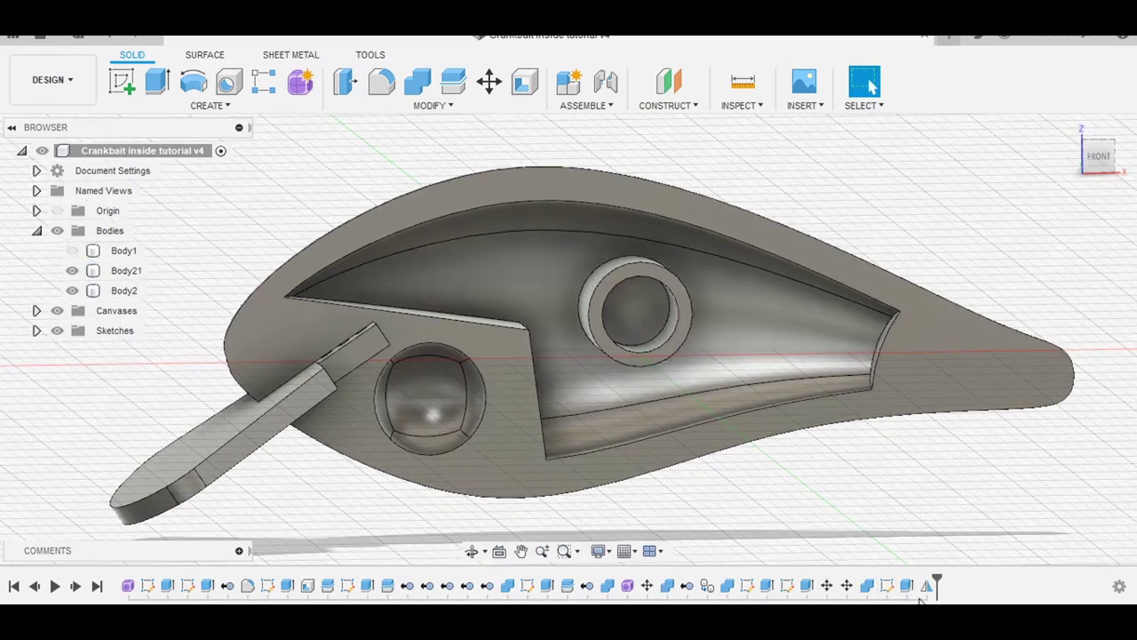
pyautogui.moveTo(915, 586); pyautogui.dragTo(909, 586)
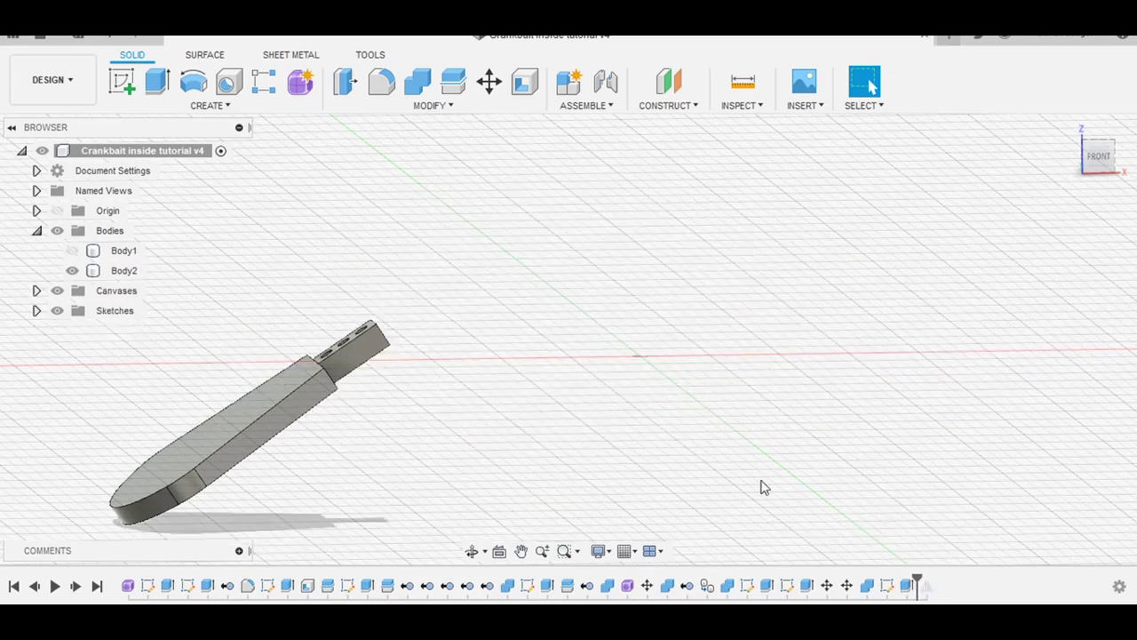
pyautogui.click(72, 251)
pyautogui.click(602, 437)
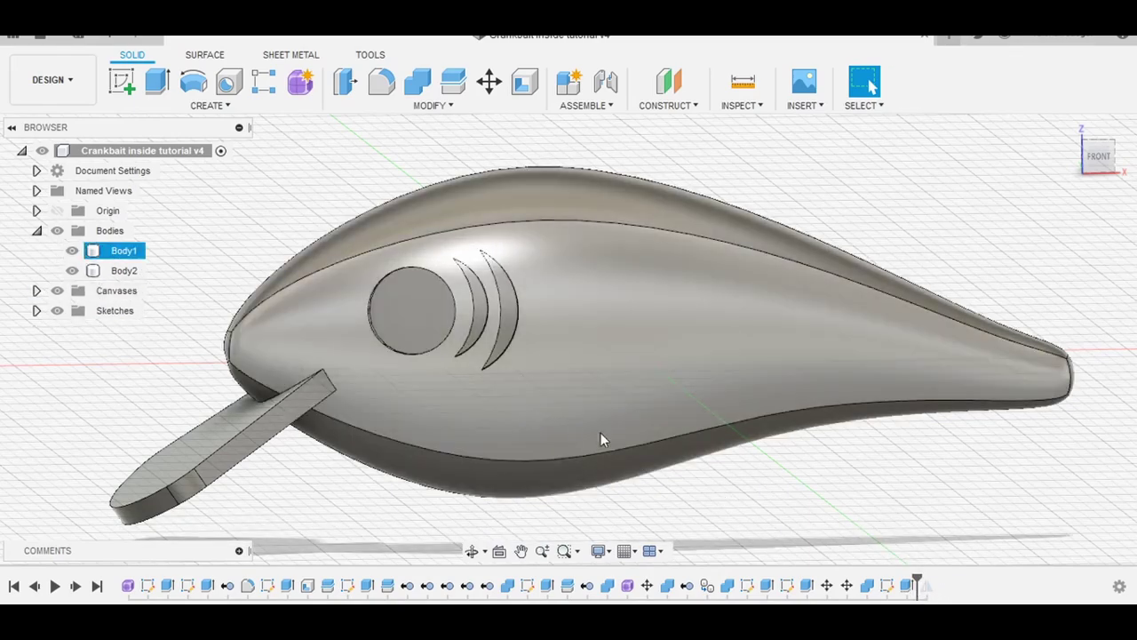
pyautogui.moveTo(602, 437)
pyautogui.keyDown('shift'); pyautogui.mouseDown(button='middle')
pyautogui.moveTo(833, 484)
pyautogui.moveTo(886, 459)
pyautogui.mouseUp(button='middle'); pyautogui.keyUp('shift')
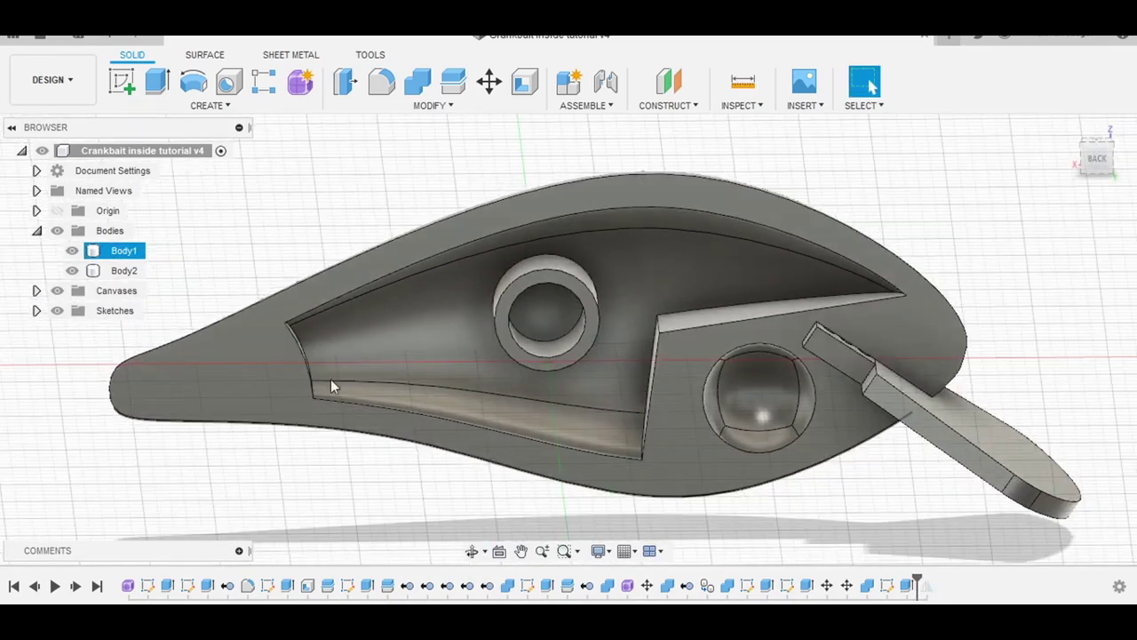
pyautogui.keyDown('shift'); pyautogui.moveTo(292, 352); pyautogui.dragTo(279, 386, button='middle'); pyautogui.keyUp('shift')
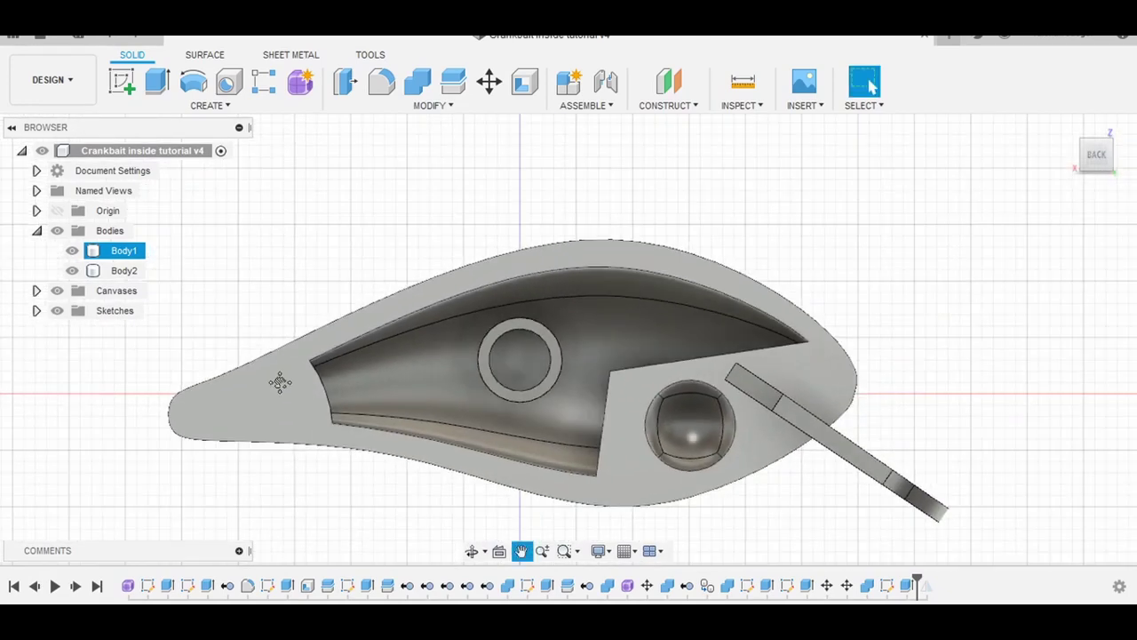
# Sketch a line on the lure's centre plane extending out beyond the nose.
pyautogui.click(211, 281)
pyautogui.press('s')
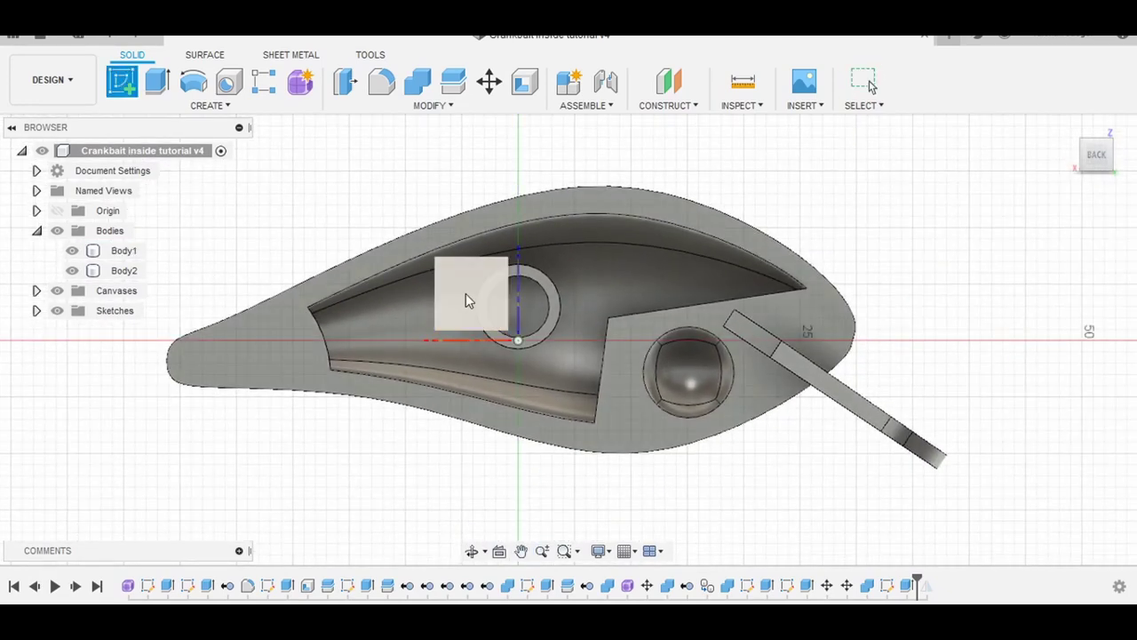
pyautogui.click(465, 294)
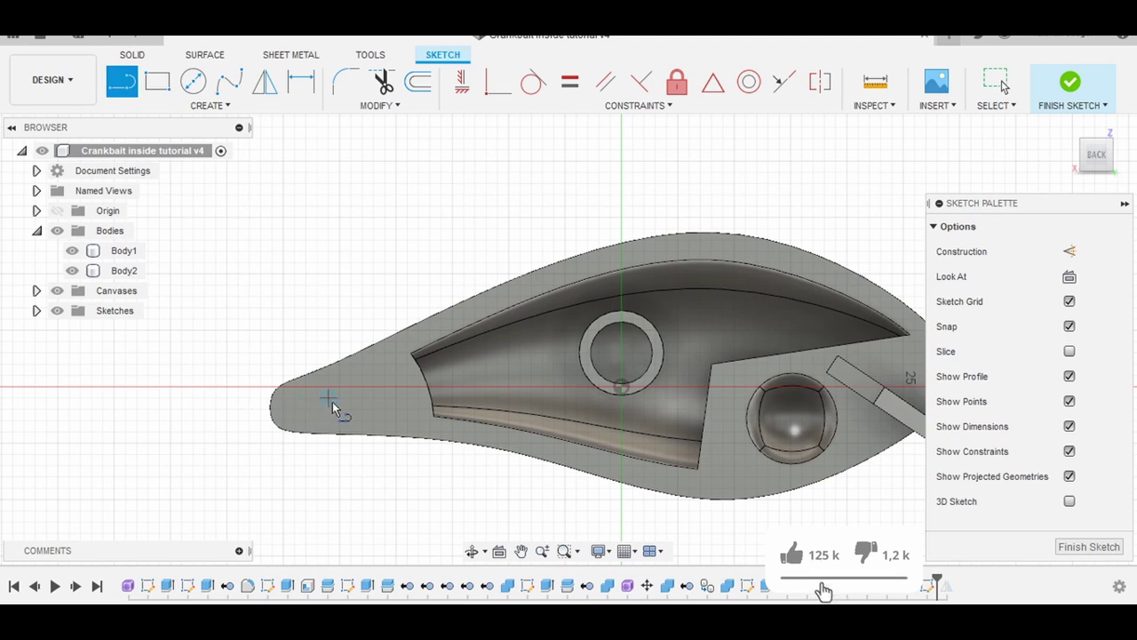
pyautogui.click(114, 441)
pyautogui.click(1089, 546)
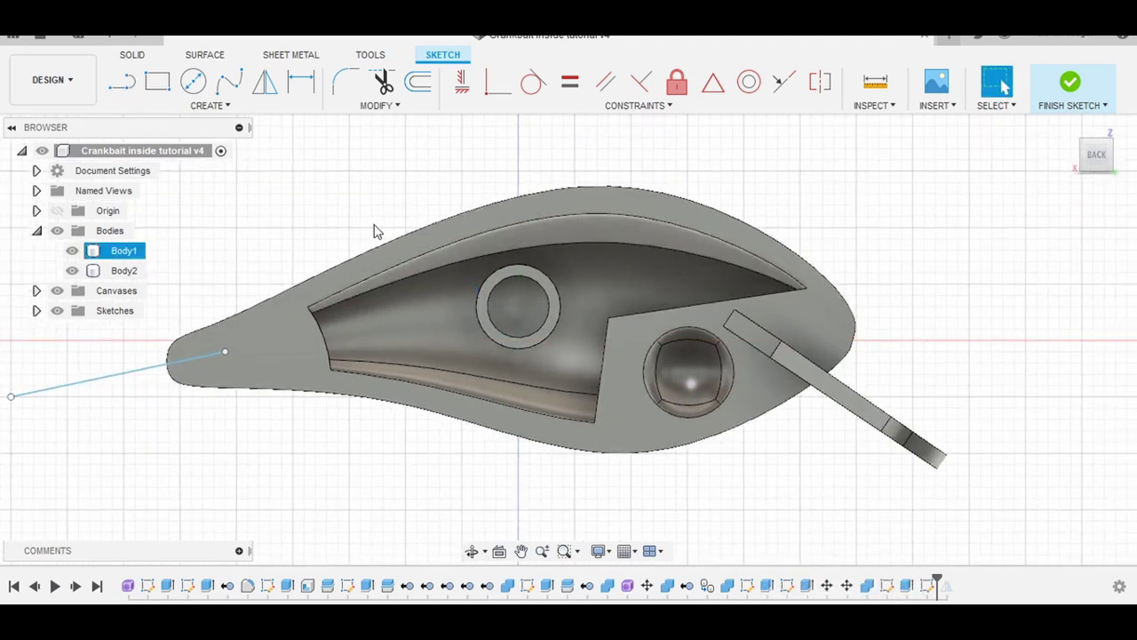
pyautogui.moveTo(376, 228); pyautogui.dragTo(530, 194, button='middle')
pyautogui.scroll(2, 530, 193)
# Create a 1 mm freeform pipe, Body22, along the line with square ends.
pyautogui.click(300, 81)
pyautogui.click(222, 113)
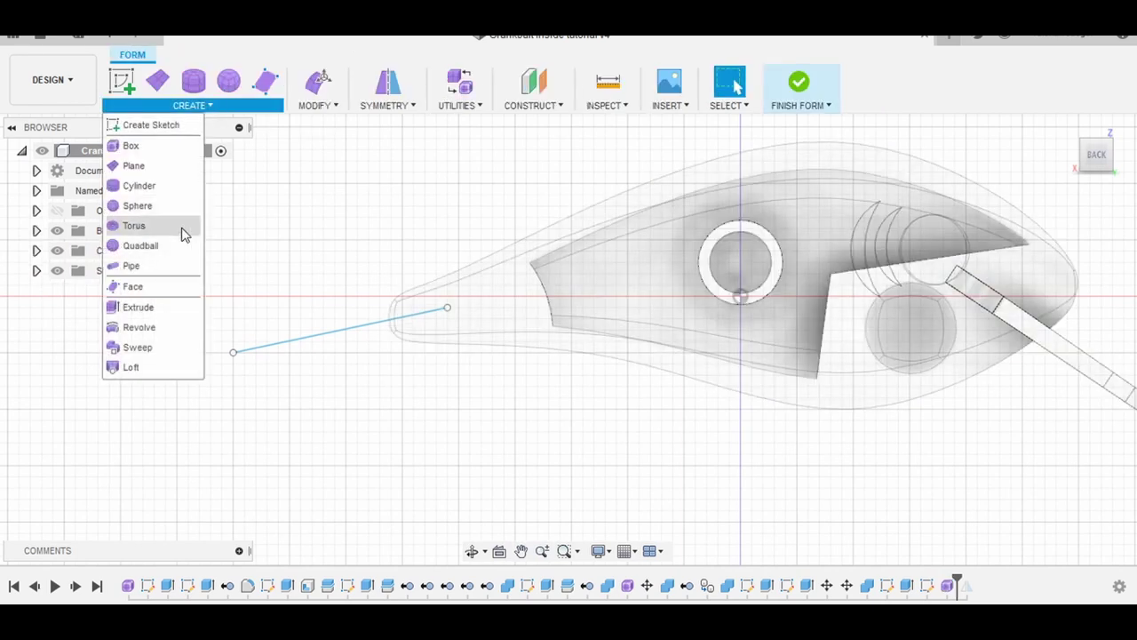
pyautogui.click(143, 274)
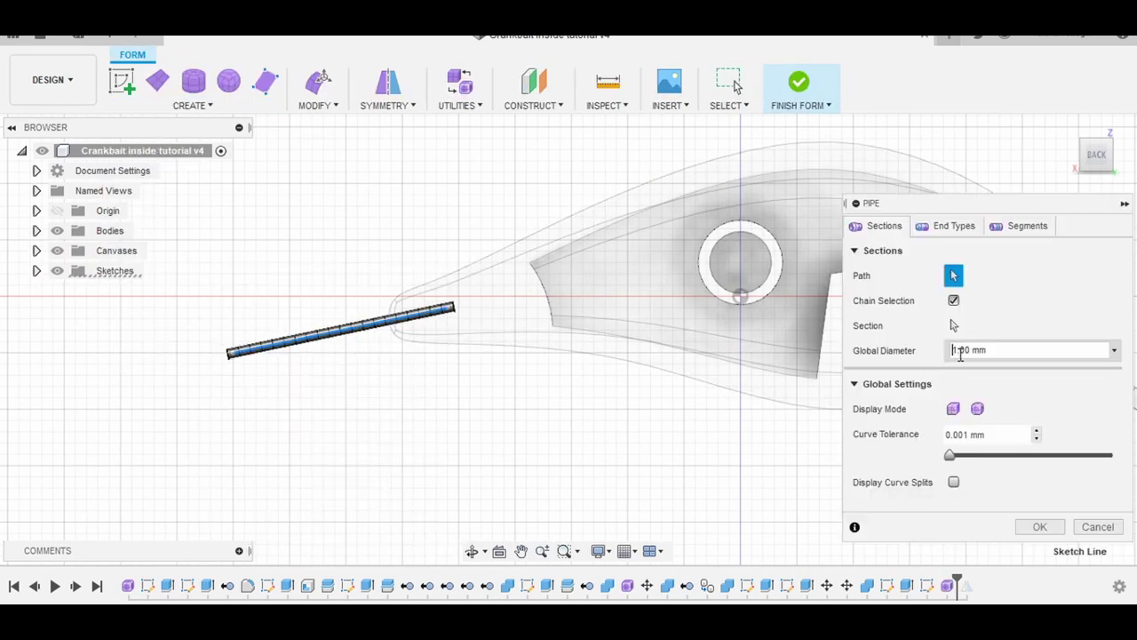
pyautogui.click(946, 228)
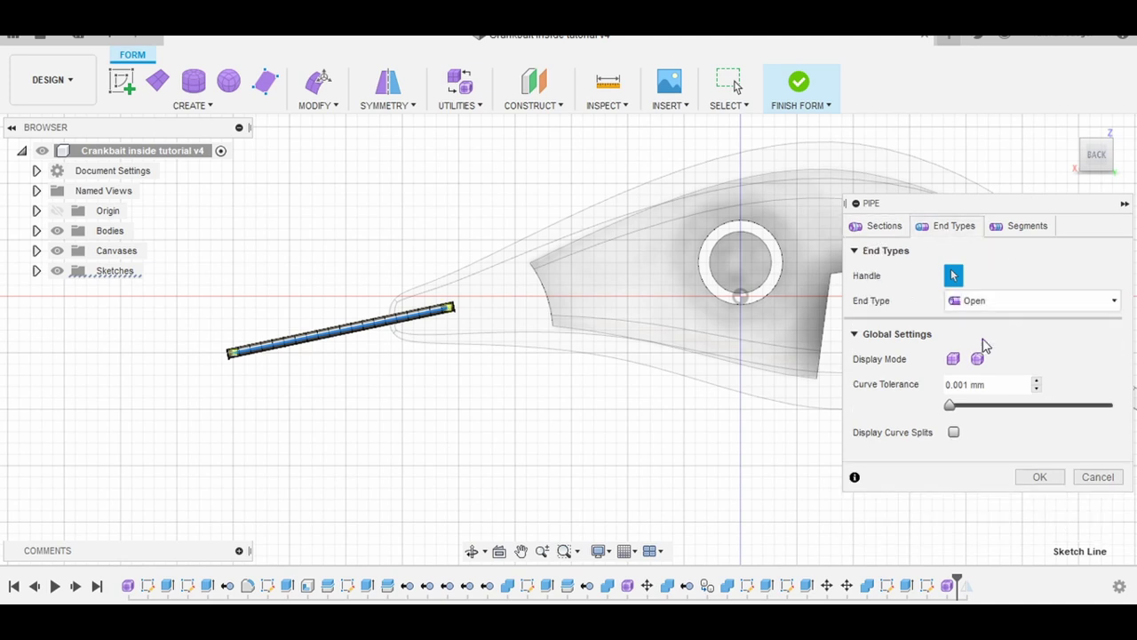
pyautogui.click(995, 302)
pyautogui.click(982, 326)
pyautogui.click(1041, 477)
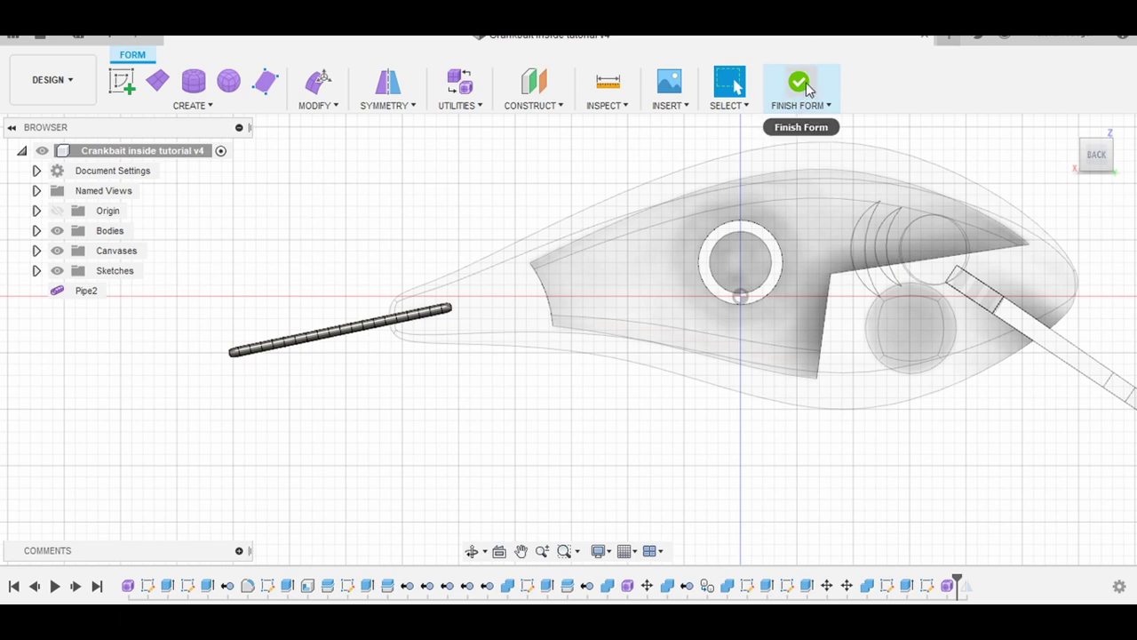
pyautogui.click(804, 86)
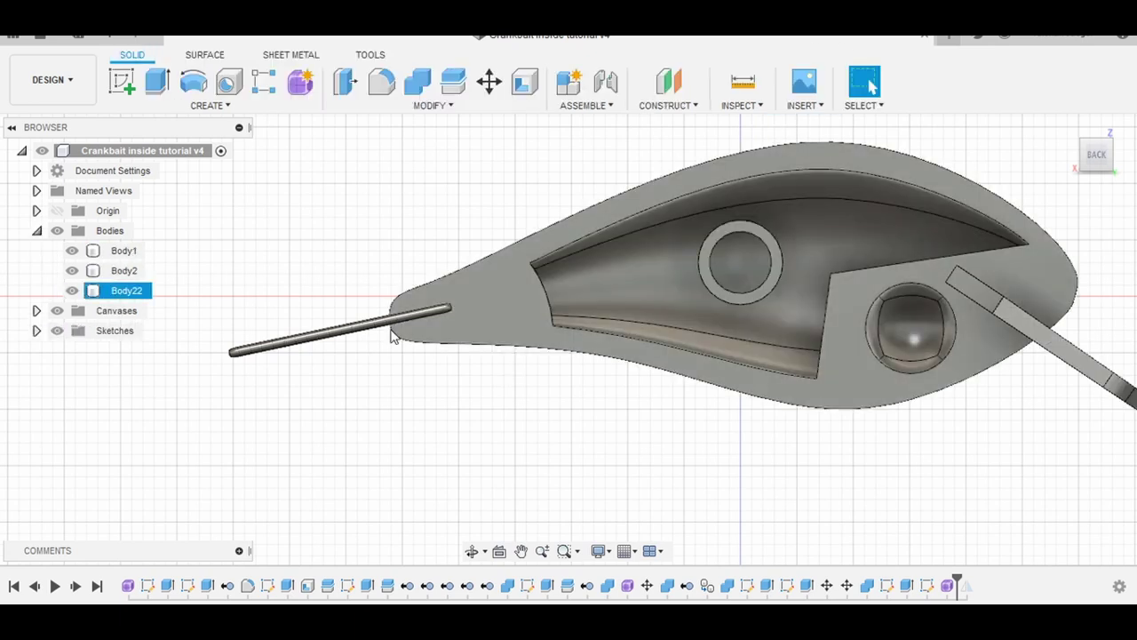
# Copy the wire rod Body22 and paste it back into the design.
pyautogui.rightClick(328, 344)
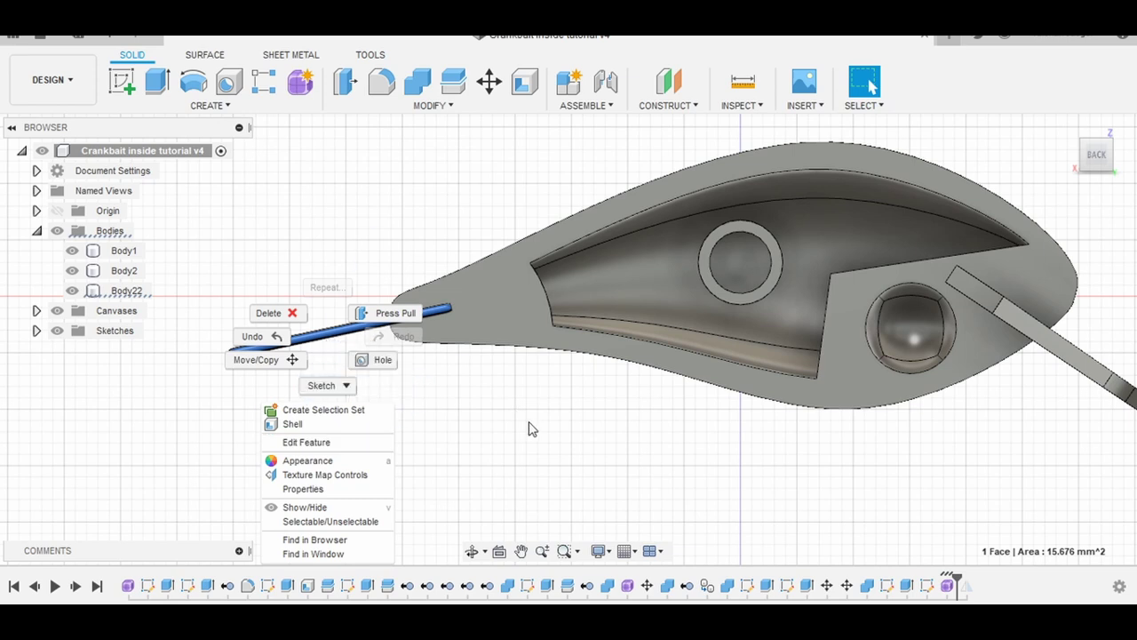
pyautogui.press('Escape')
pyautogui.moveTo(500, 430); pyautogui.dragTo(489, 389, button='middle')
pyautogui.click(131, 293)
pyautogui.rightClick(133, 297)
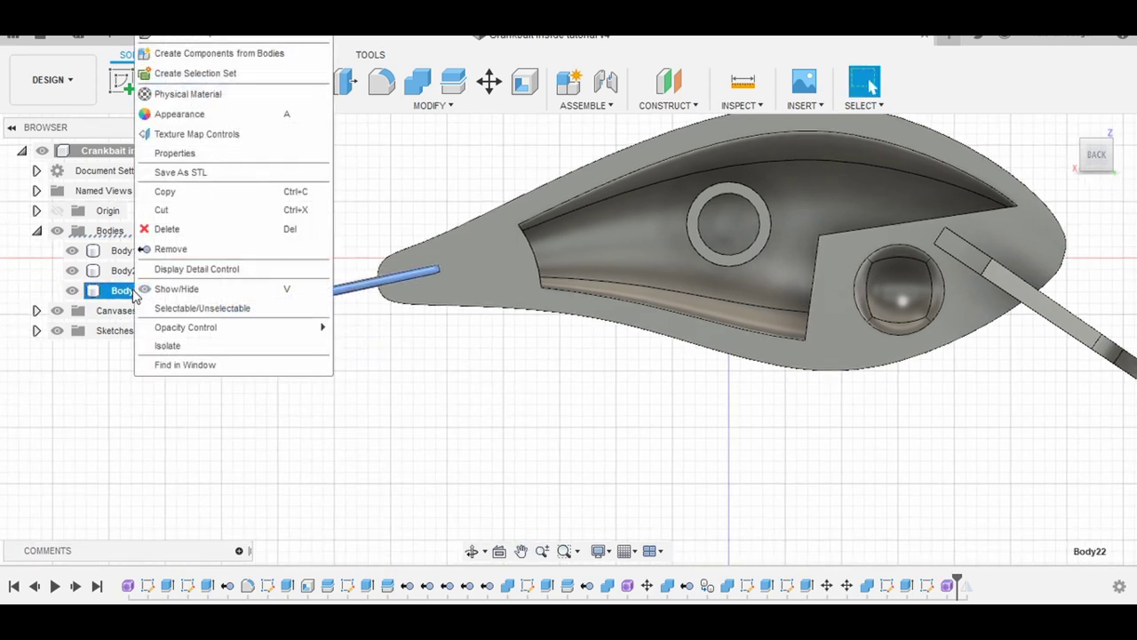
pyautogui.click(175, 192)
pyautogui.rightClick(209, 354)
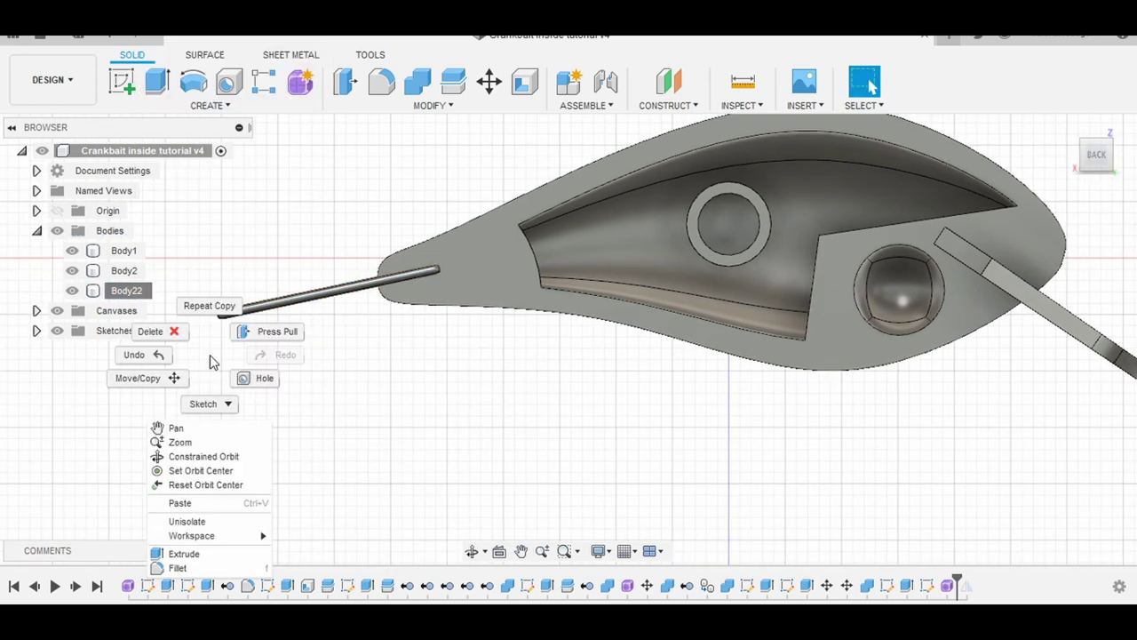
pyautogui.click(191, 503)
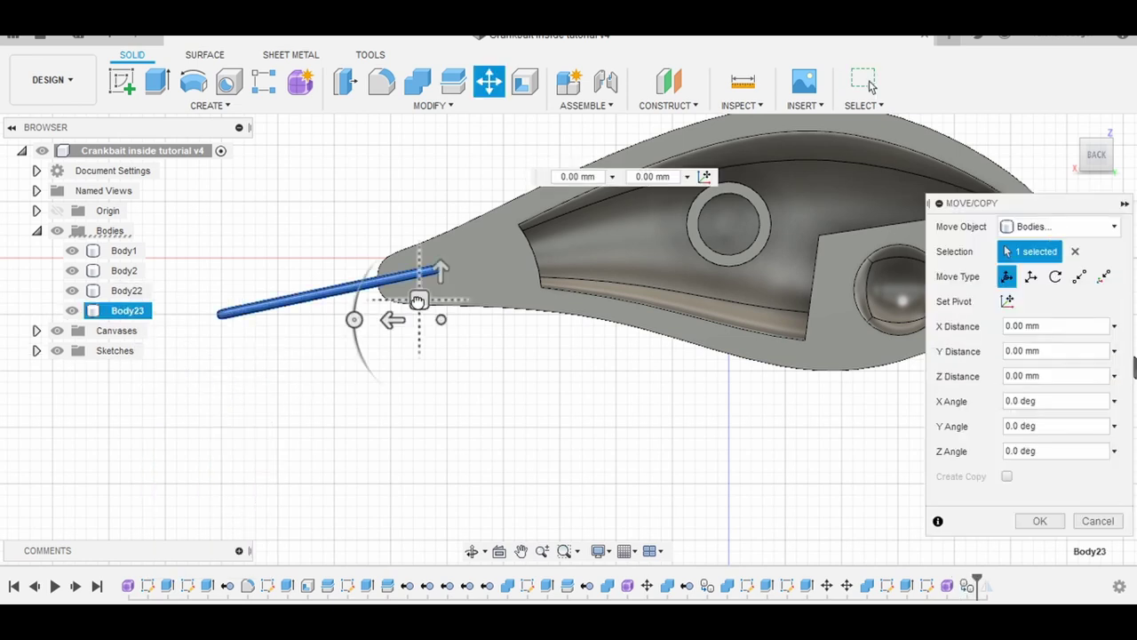
# Move and rotate the pasted rod Body23 upright beside the weight pocket.
pyautogui.moveTo(417, 300)
pyautogui.mouseDown()
pyautogui.moveTo(667, 345)
pyautogui.moveTo(837, 327)
pyautogui.mouseUp()
pyautogui.moveTo(772, 355); pyautogui.dragTo(628, 365, button='middle')
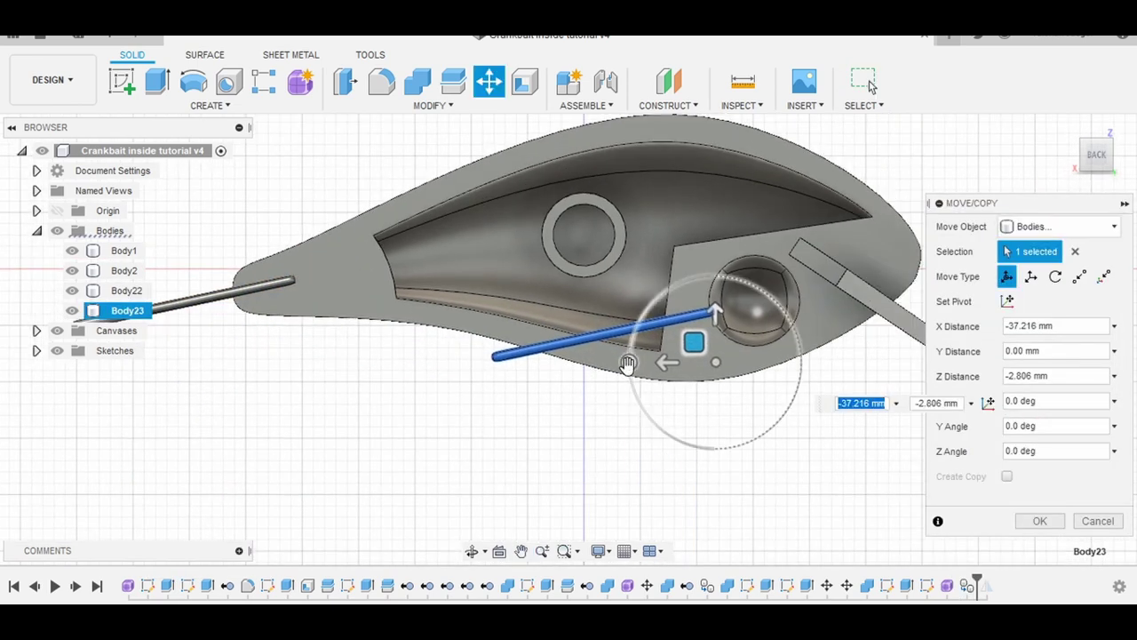
pyautogui.moveTo(627, 364)
pyautogui.mouseDown()
pyautogui.moveTo(692, 382)
pyautogui.moveTo(716, 315)
pyautogui.mouseUp()
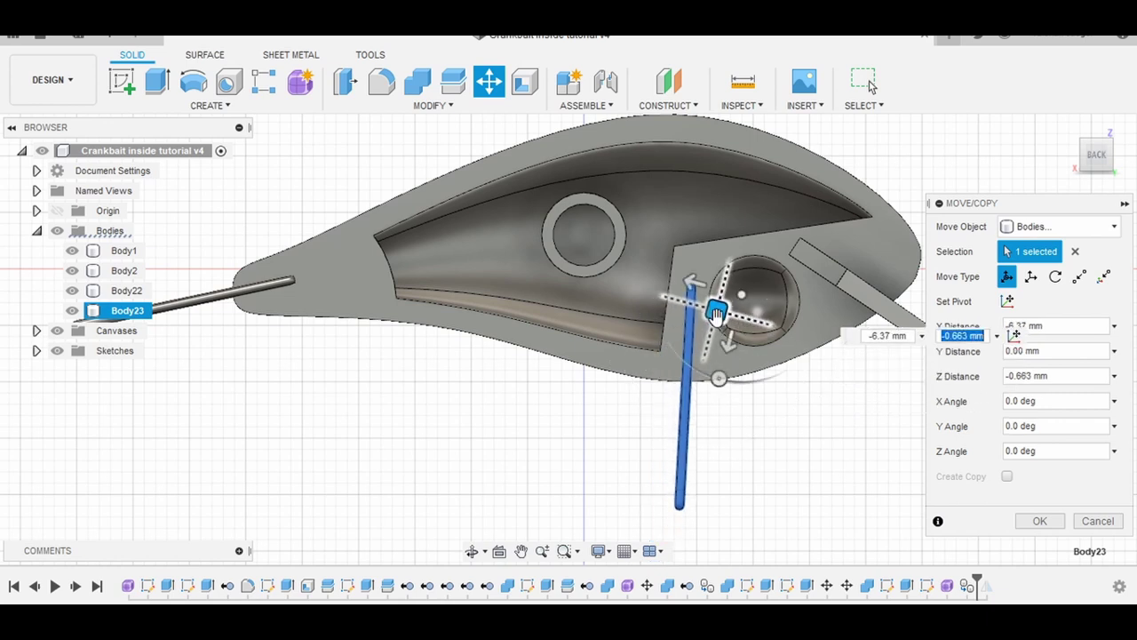
pyautogui.moveTo(719, 380); pyautogui.dragTo(727, 382)
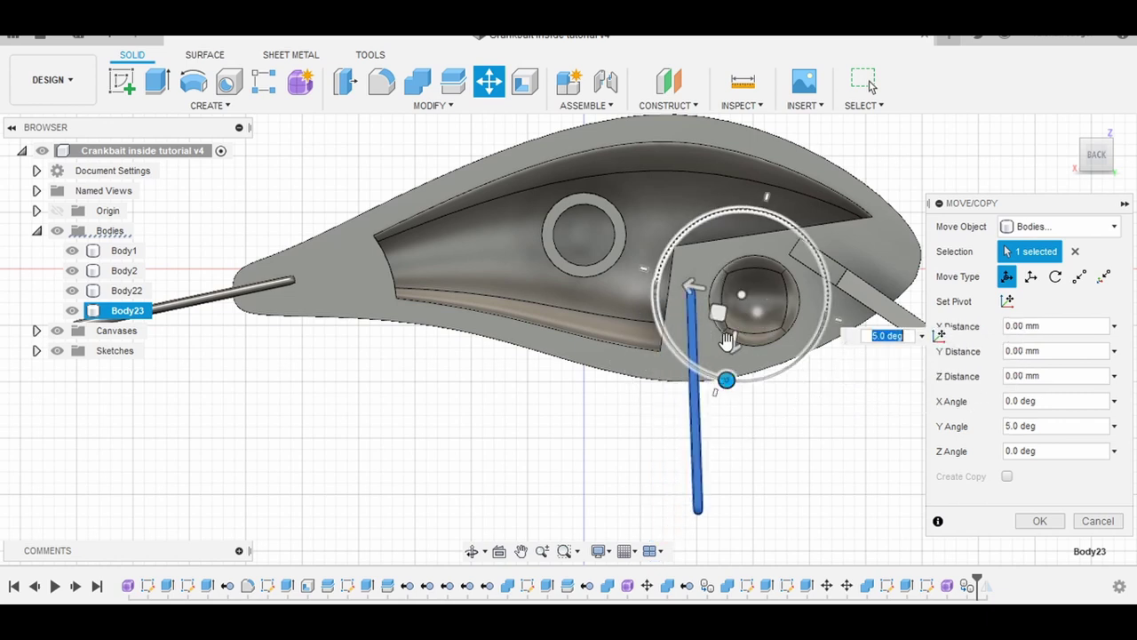
pyautogui.moveTo(718, 317); pyautogui.dragTo(723, 311)
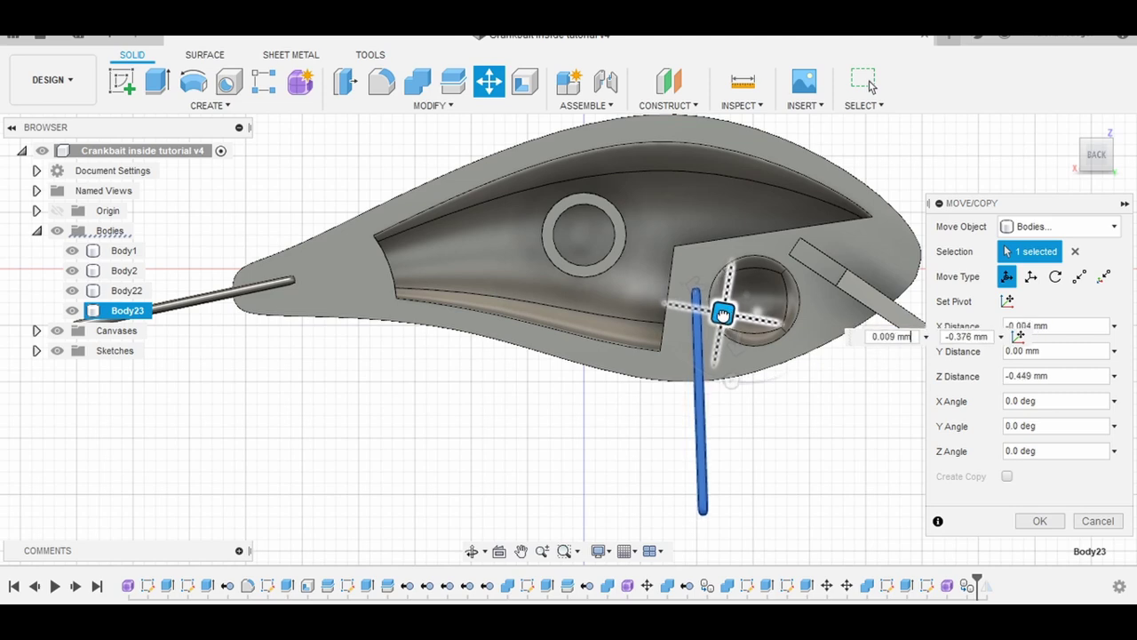
pyautogui.moveTo(769, 452); pyautogui.dragTo(662, 450, button='middle')
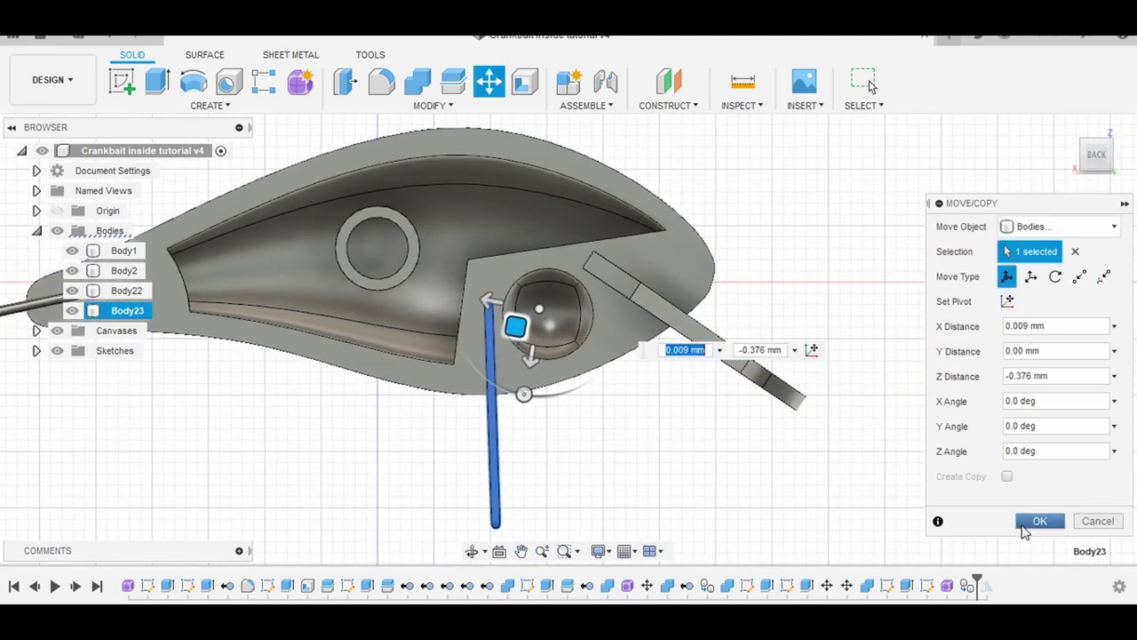
pyautogui.click(1038, 520)
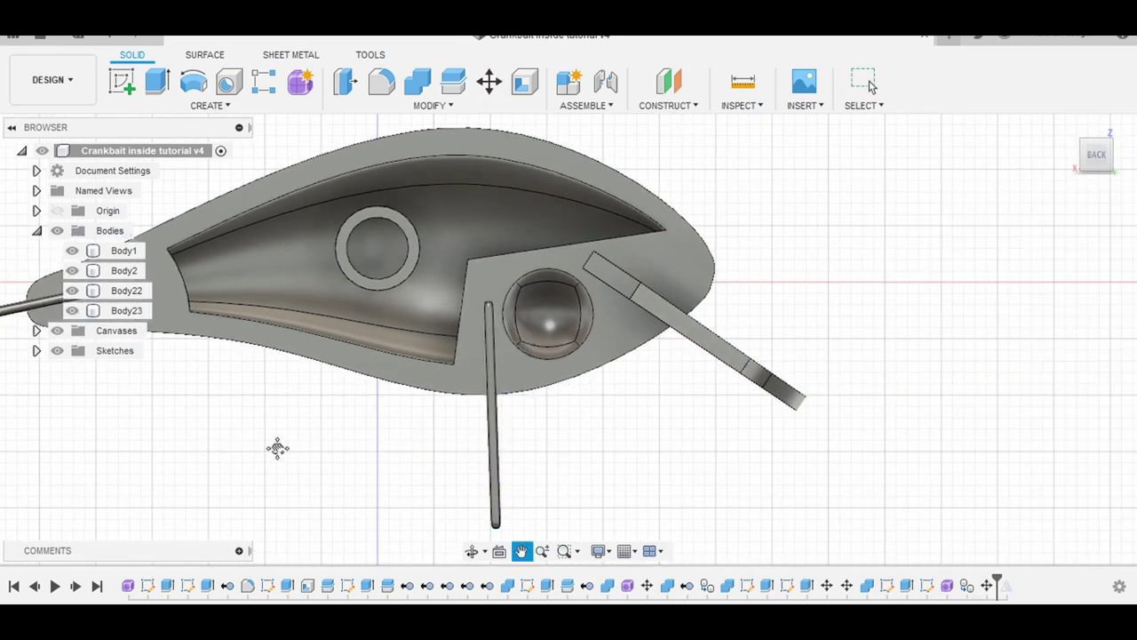
pyautogui.moveTo(277, 448); pyautogui.dragTo(312, 439, button='middle')
# Paste a third rod, Body24, tilted 20 degrees into the nose just above the lip.
pyautogui.rightClick(313, 440)
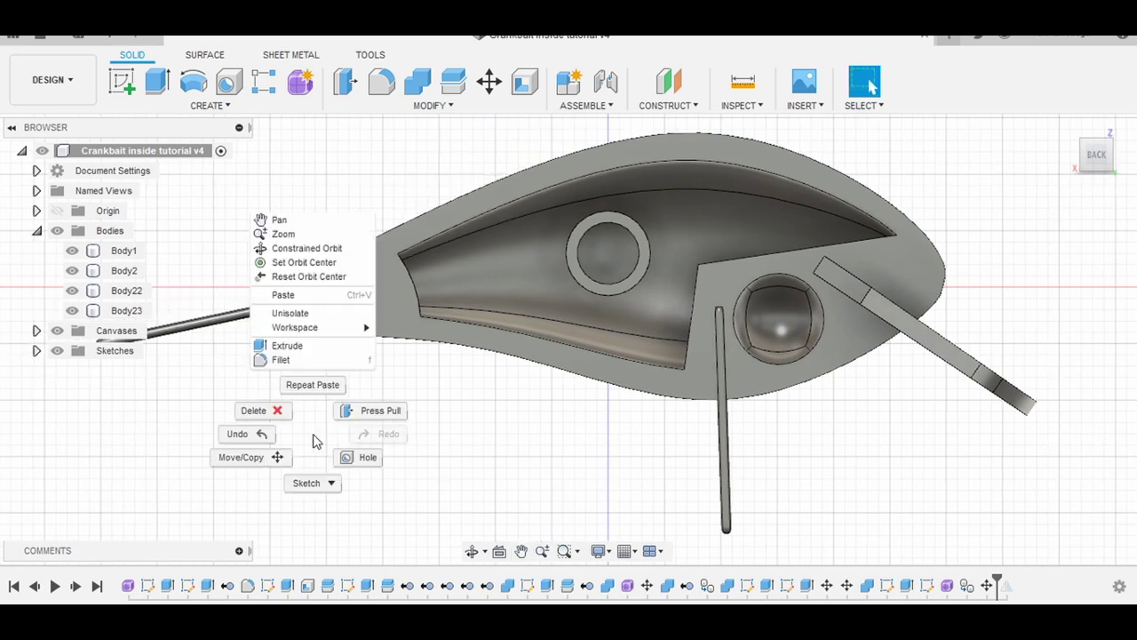
pyautogui.click(282, 294)
pyautogui.moveTo(294, 323); pyautogui.dragTo(710, 327)
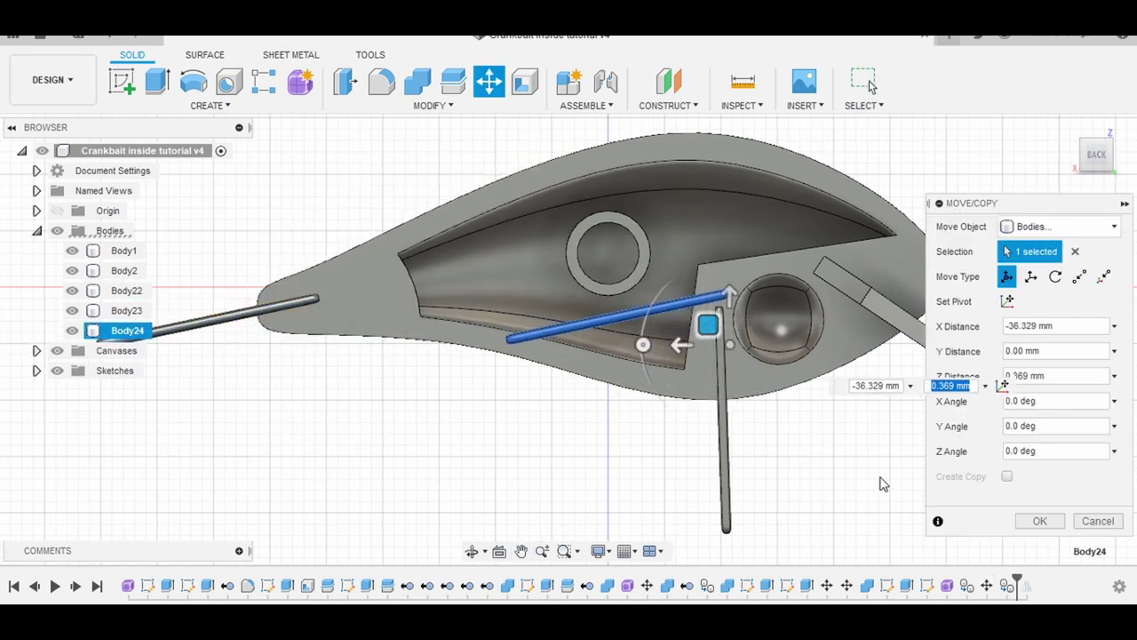
pyautogui.moveTo(711, 327); pyautogui.dragTo(447, 393, button='middle')
pyautogui.moveTo(329, 318); pyautogui.dragTo(698, 253)
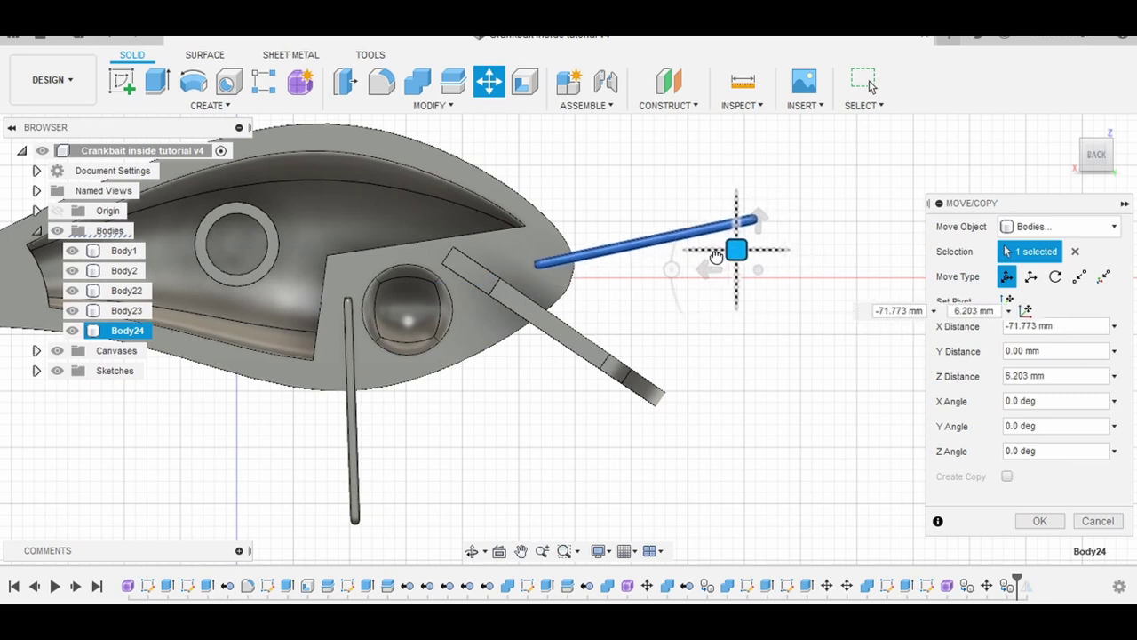
pyautogui.moveTo(633, 272); pyautogui.dragTo(638, 245)
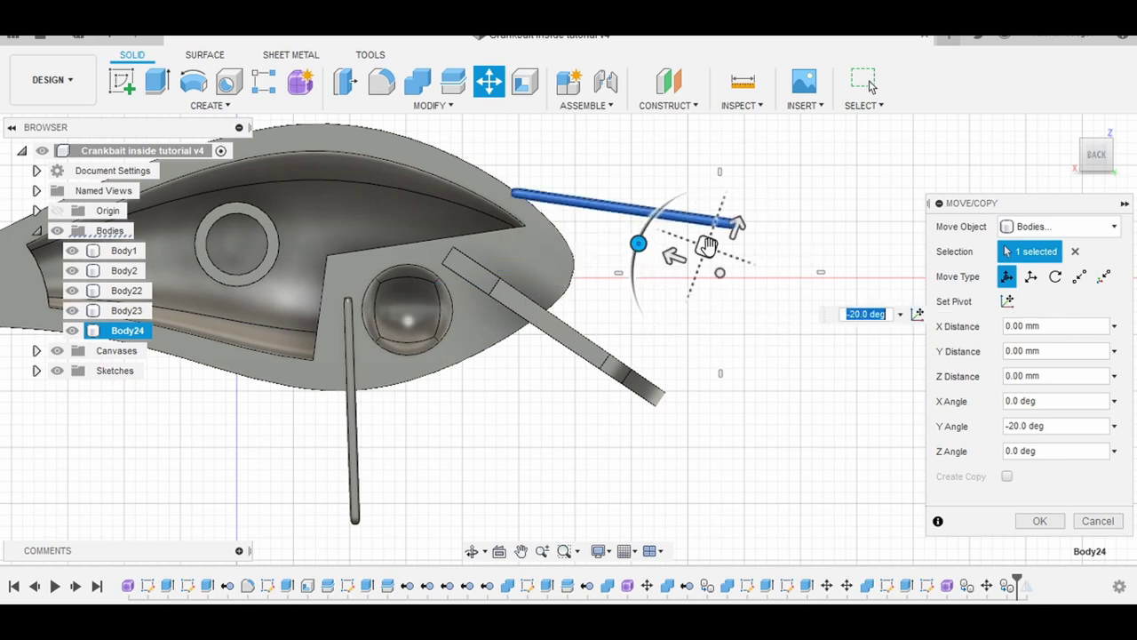
pyautogui.moveTo(706, 246); pyautogui.dragTo(679, 340)
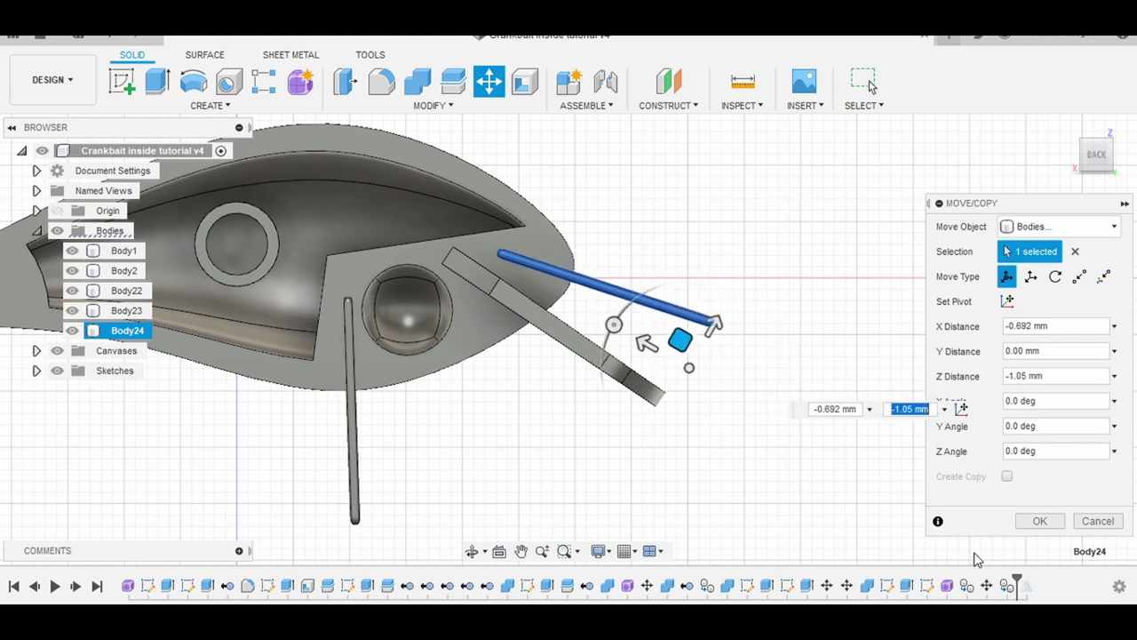
pyautogui.click(1041, 527)
pyautogui.moveTo(524, 442); pyautogui.dragTo(787, 385, button='middle')
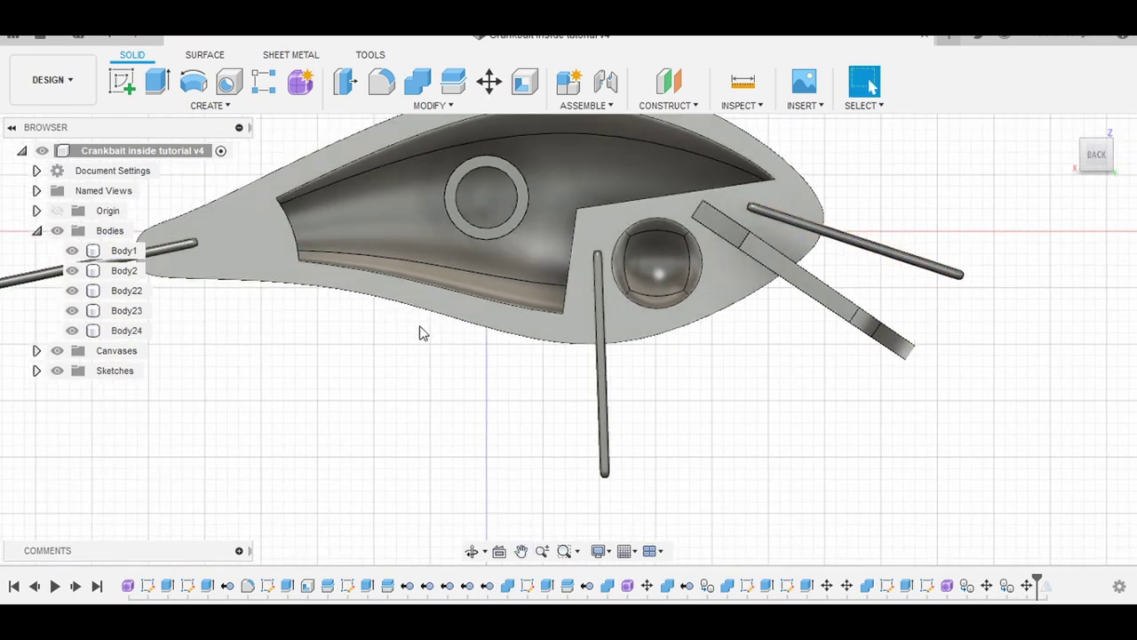
pyautogui.moveTo(421, 329); pyautogui.dragTo(450, 138, button='middle')
# Combine-cut Body22, Body23 and Body24 from target Body1 to form the wire channels.
pyautogui.click(416, 81)
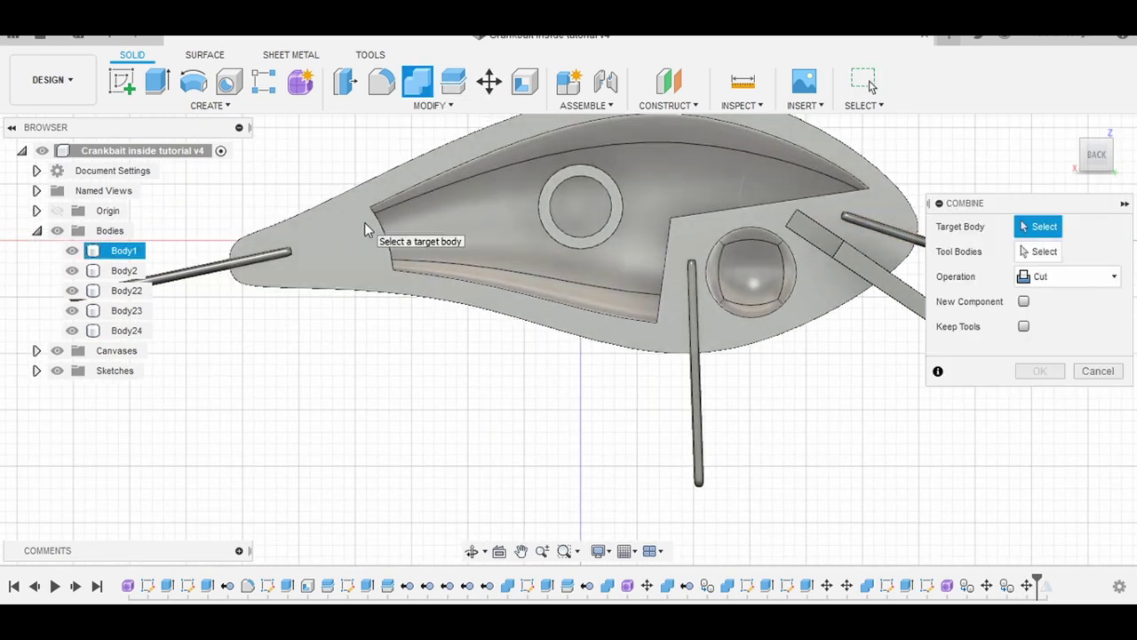
pyautogui.click(254, 251)
pyautogui.moveTo(582, 431); pyautogui.dragTo(465, 432, button='middle')
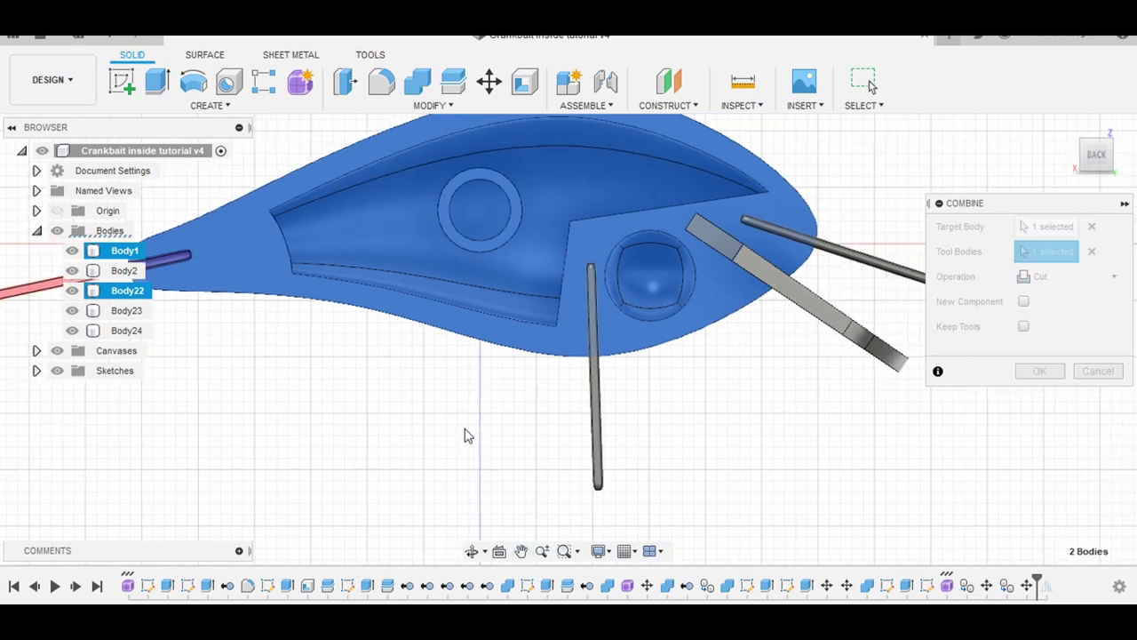
pyautogui.click(580, 406)
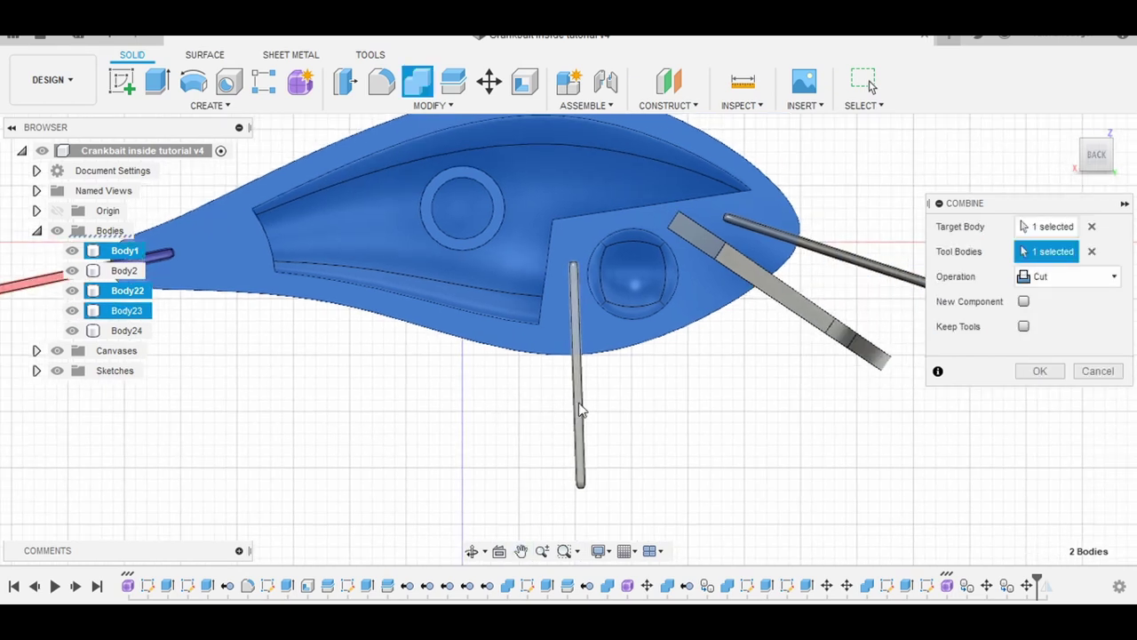
pyautogui.click(1035, 371)
pyautogui.moveTo(548, 432); pyautogui.dragTo(553, 490, button='middle')
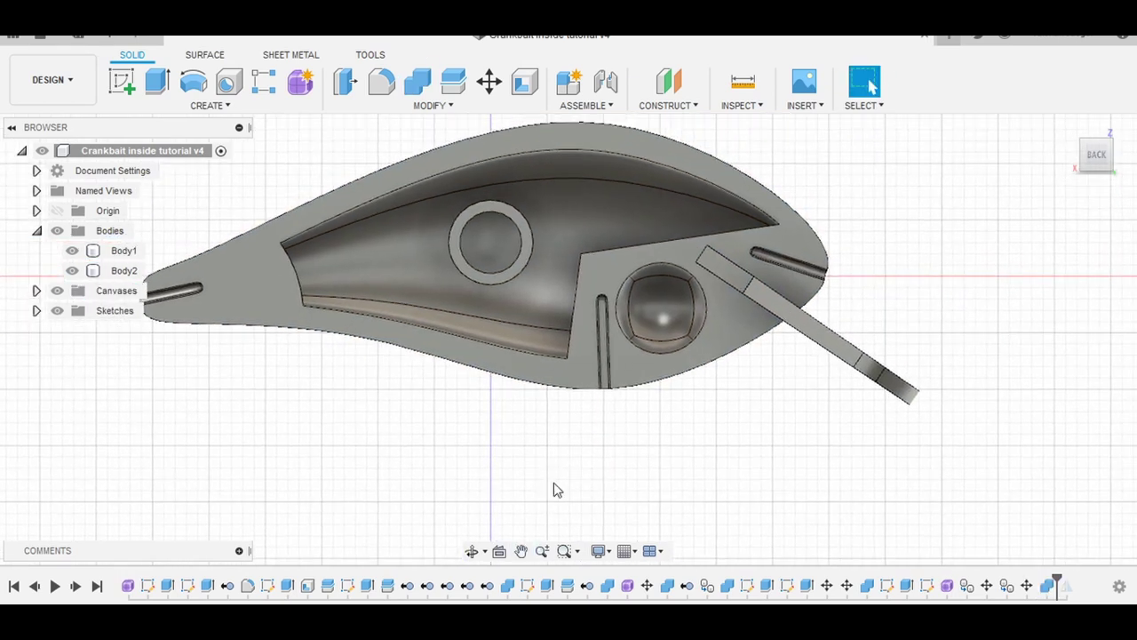
# Hide the lip and mirror Body1 across its flat face to create Body25.
pyautogui.click(72, 271)
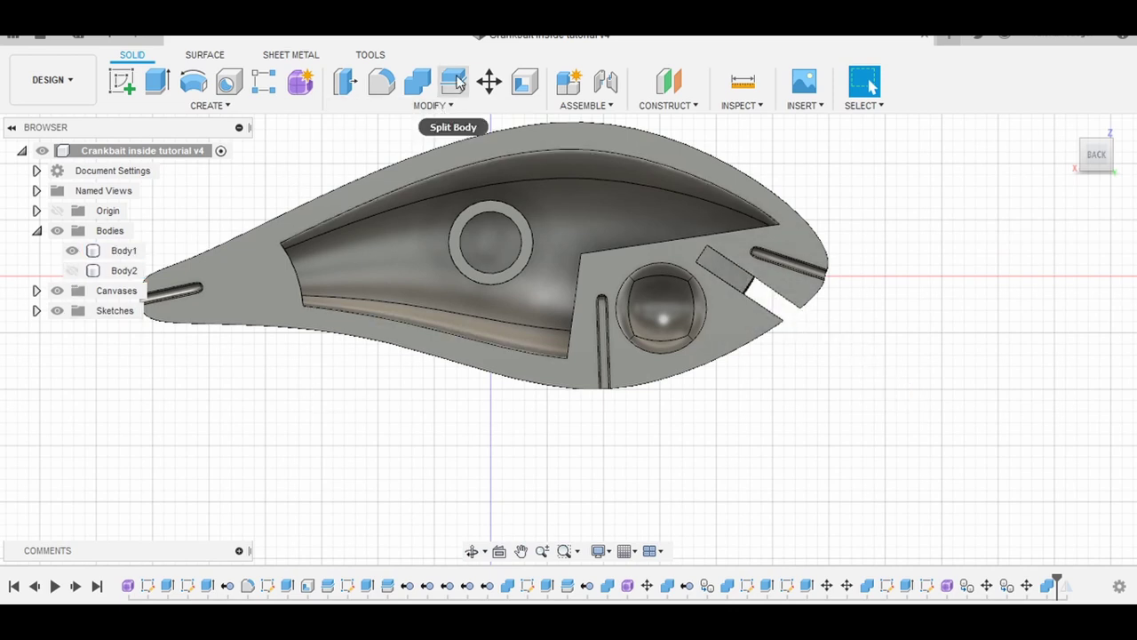
pyautogui.click(240, 108)
pyautogui.click(135, 394)
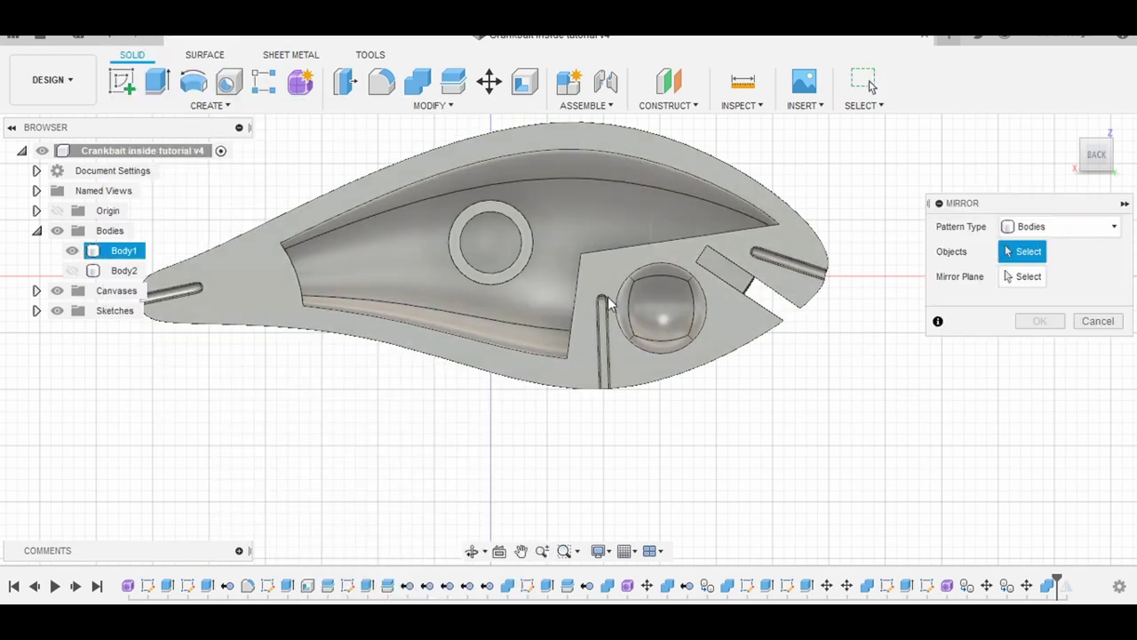
pyautogui.click(656, 271)
pyautogui.click(1028, 276)
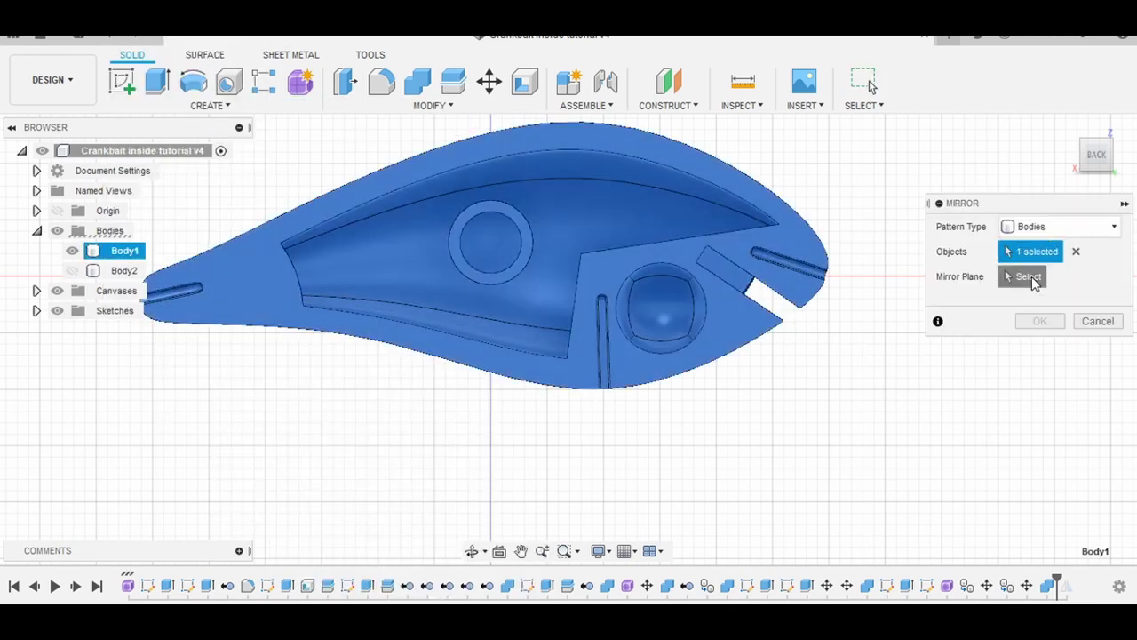
pyautogui.click(449, 249)
pyautogui.click(1039, 320)
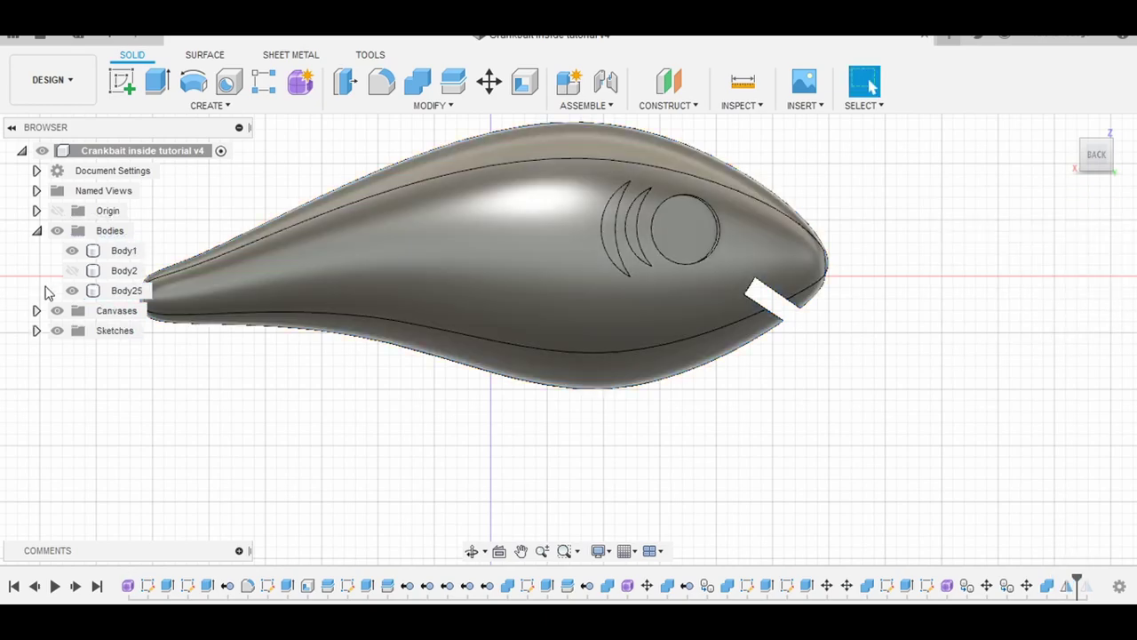
# Hide Body1 and show the mirrored half Body25 alongside the lip Body2.
pyautogui.click(72, 271)
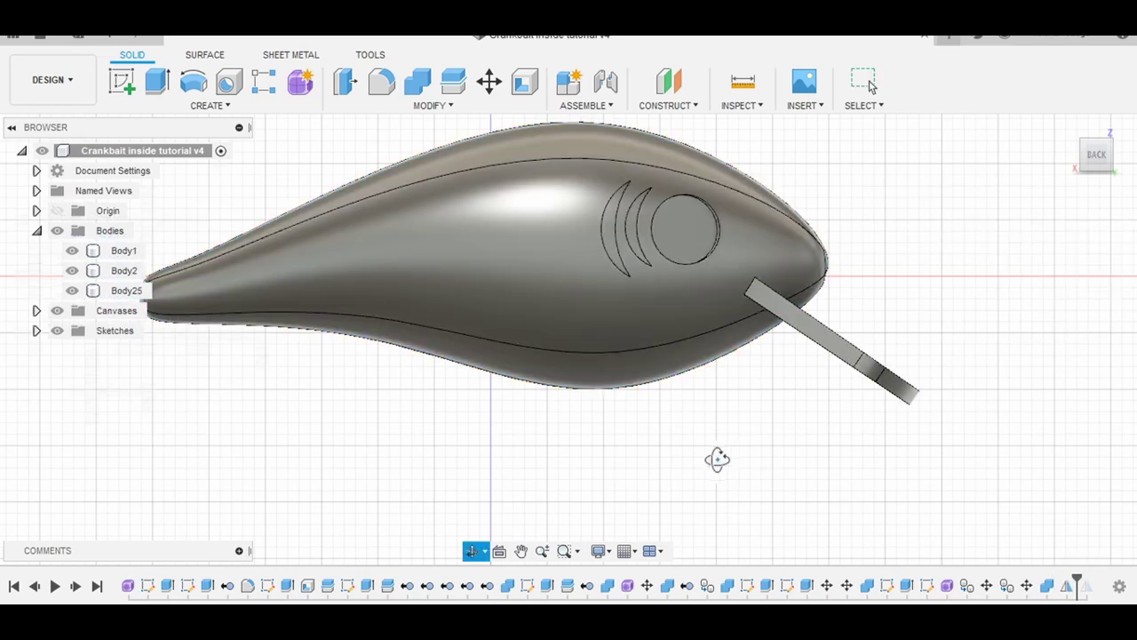
pyautogui.moveTo(716, 459)
pyautogui.keyDown('shift'); pyautogui.mouseDown(button='middle')
pyautogui.moveTo(539, 452)
pyautogui.moveTo(467, 472)
pyautogui.moveTo(498, 457)
pyautogui.mouseUp(button='middle'); pyautogui.keyUp('shift')
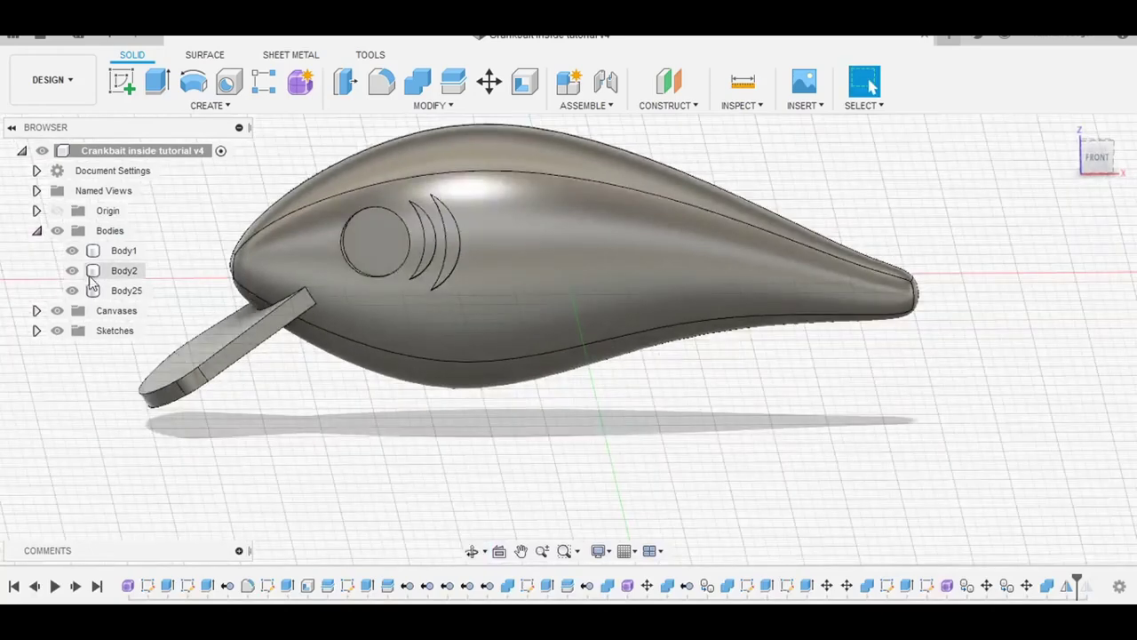
pyautogui.click(72, 270)
pyautogui.click(72, 251)
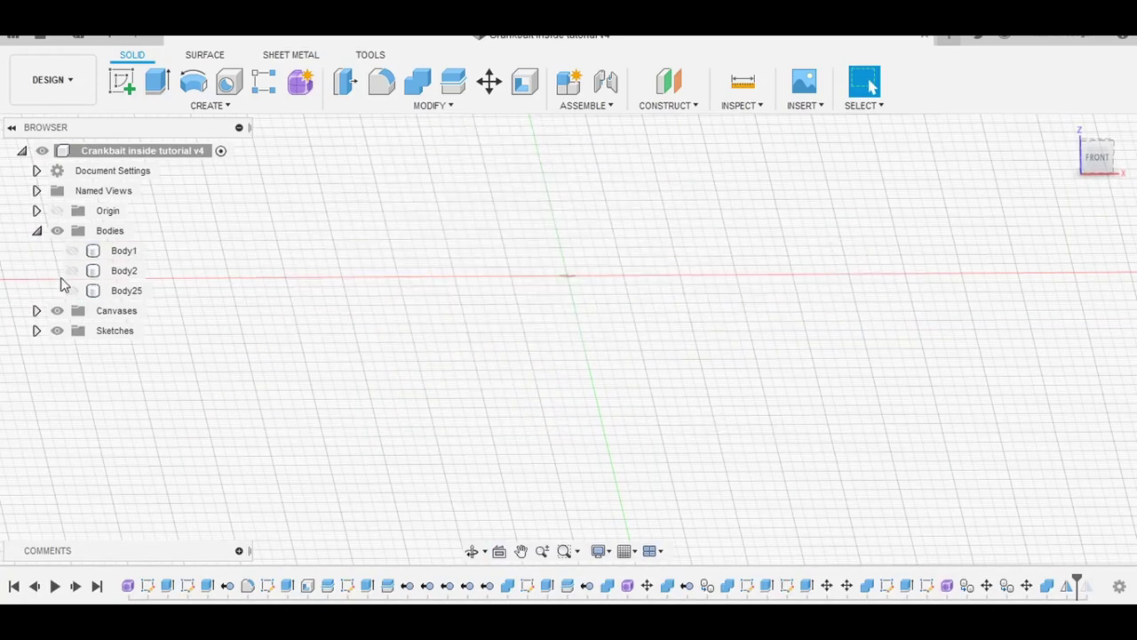
pyautogui.click(72, 270)
pyautogui.click(72, 291)
pyautogui.moveTo(451, 382)
pyautogui.mouseDown(button='middle')
pyautogui.moveTo(556, 419)
pyautogui.moveTo(685, 493)
pyautogui.mouseUp(button='middle')
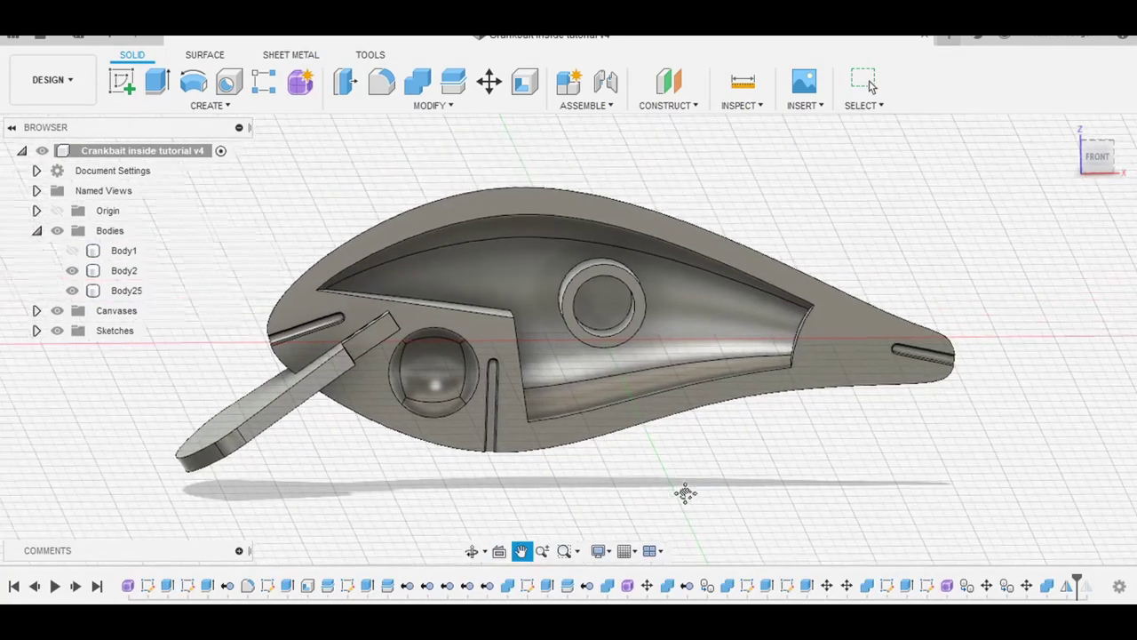